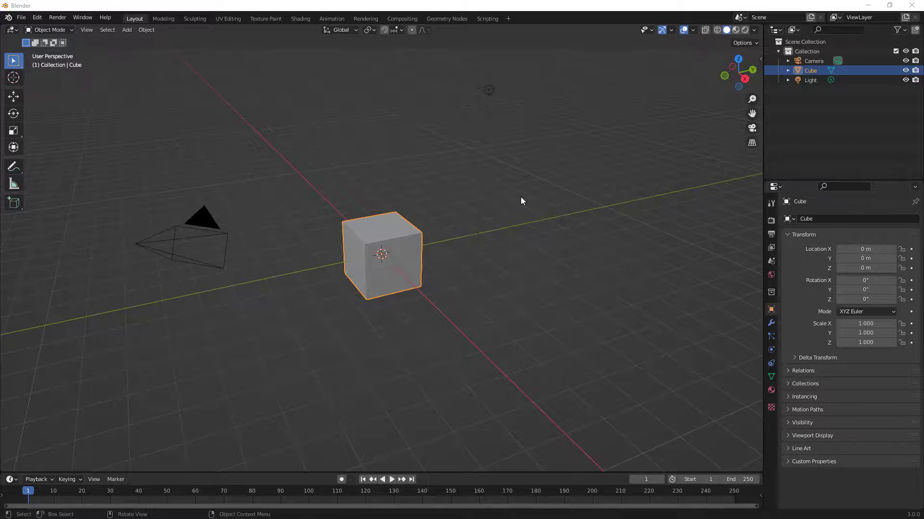
# Step: Hide the light and camera in the viewport and enter Edit Mode on the cube
pyautogui.click(906, 80)
pyautogui.click(906, 61)
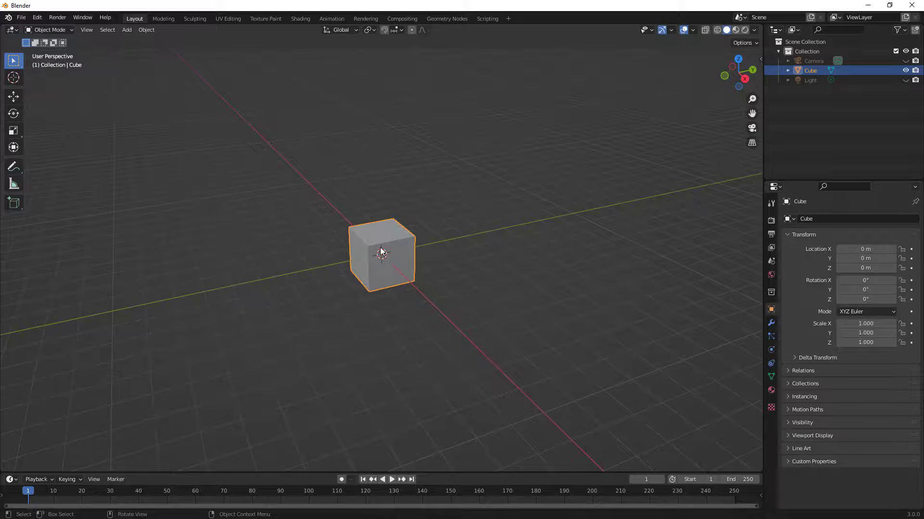
pyautogui.click(62, 31)
pyautogui.click(53, 51)
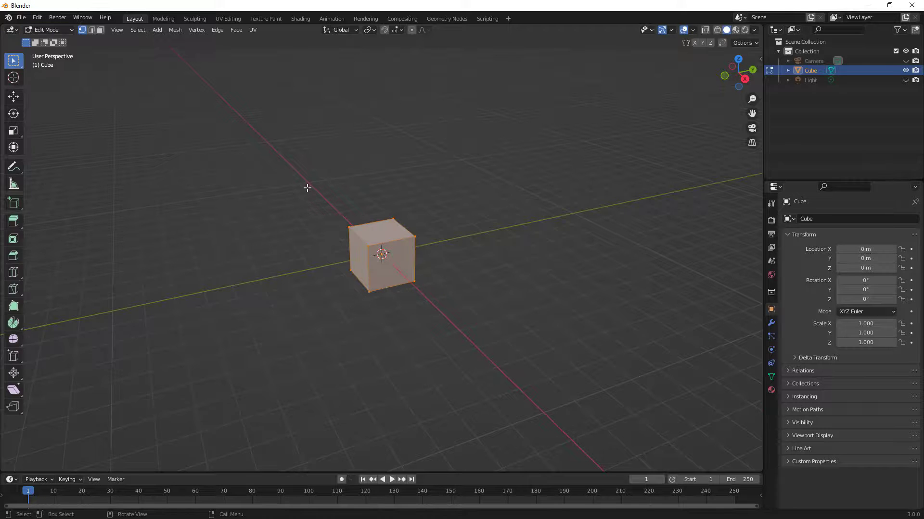
# Step: In face selection, delete every cube face except the top one using Only Edges & Faces
pyautogui.click(101, 30)
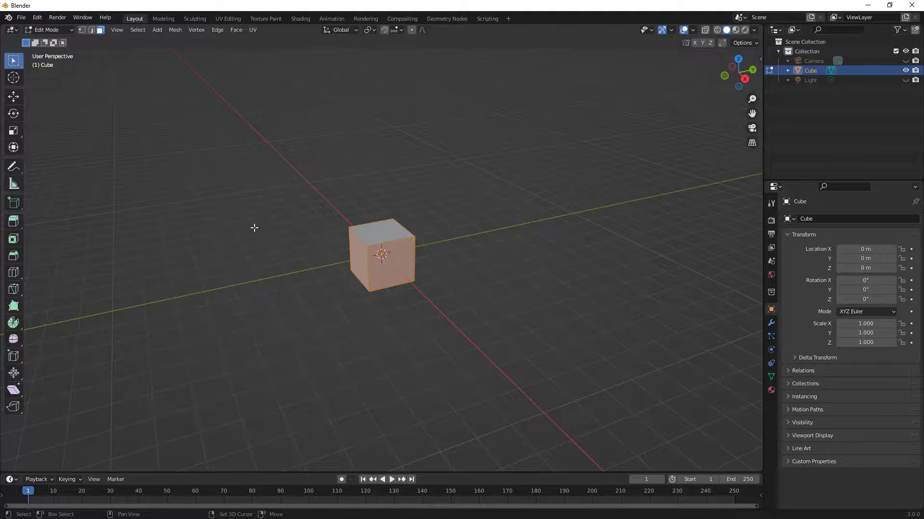
pyautogui.click(175, 29)
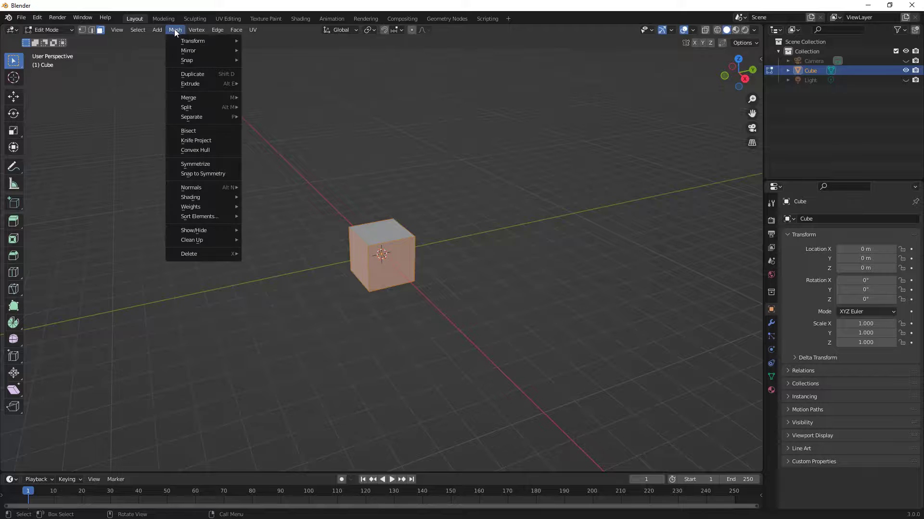
pyautogui.moveTo(218, 256)
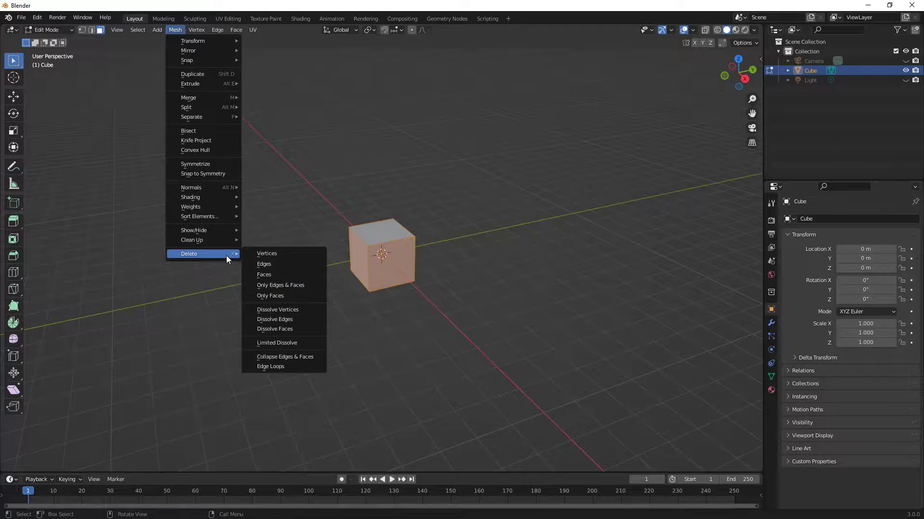
pyautogui.click(275, 285)
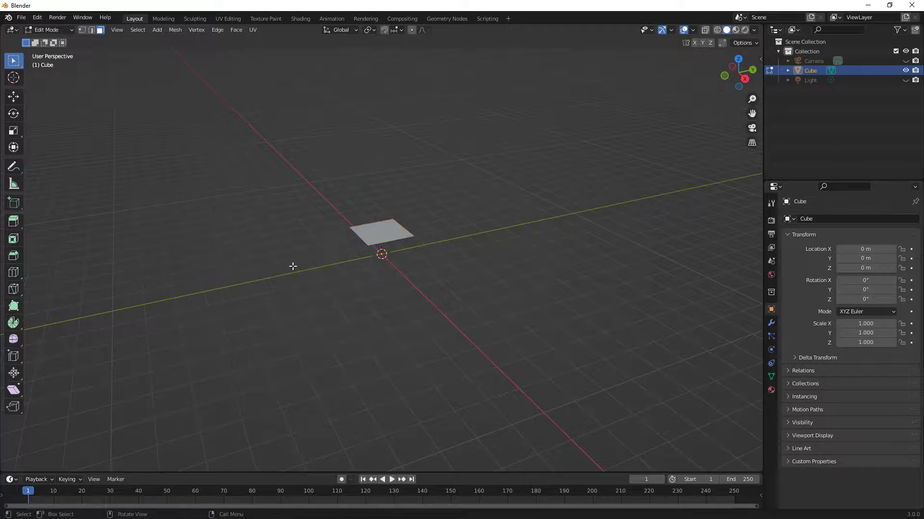
# Step: Select the remaining face and move it up about 3 m along Z in the right orthographic view
pyautogui.click(377, 234)
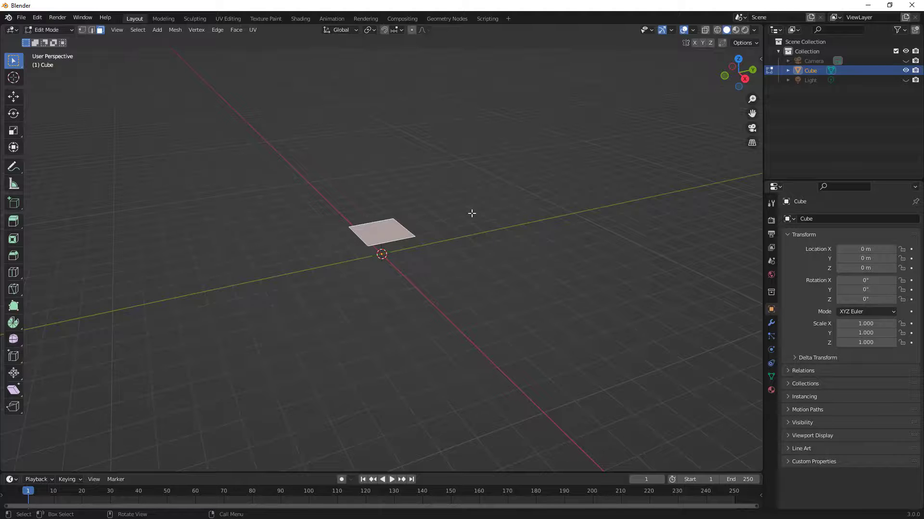
pyautogui.moveTo(472, 213); pyautogui.dragTo(439, 171, button='middle')
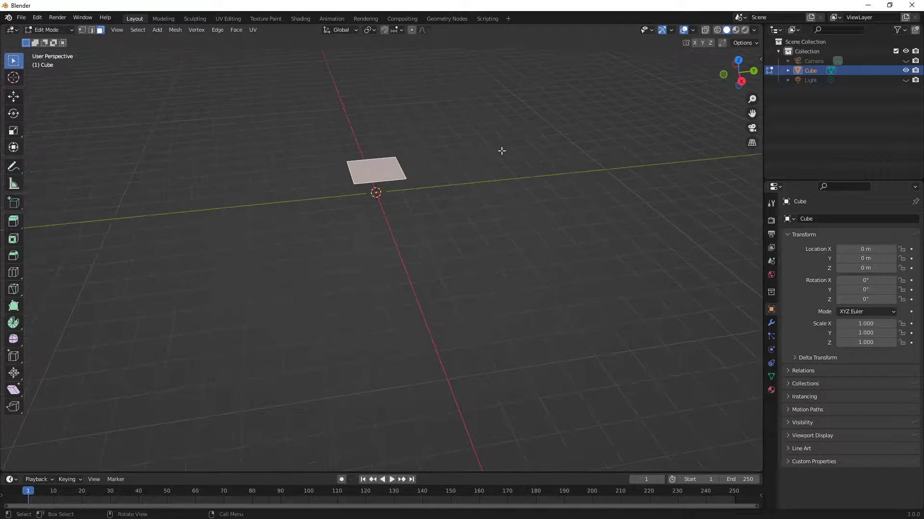
pyautogui.click(740, 81)
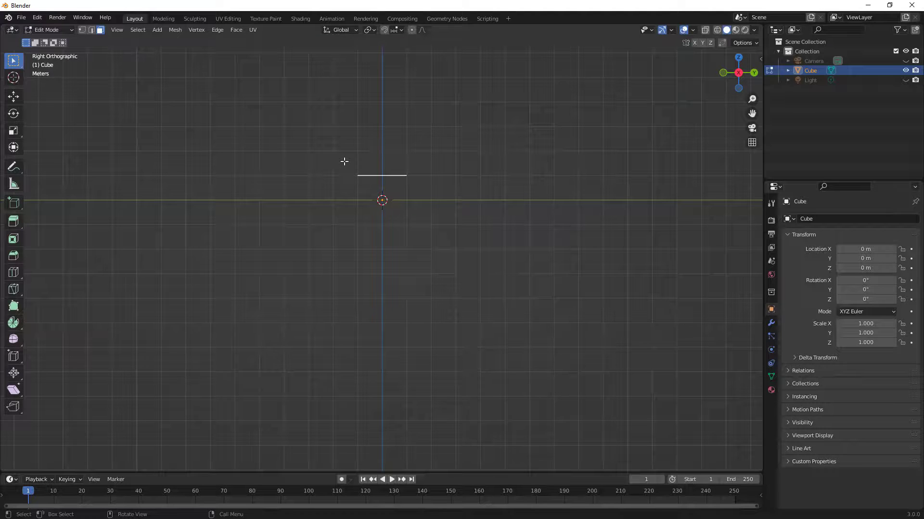
pyautogui.press('g')
pyautogui.press('z')
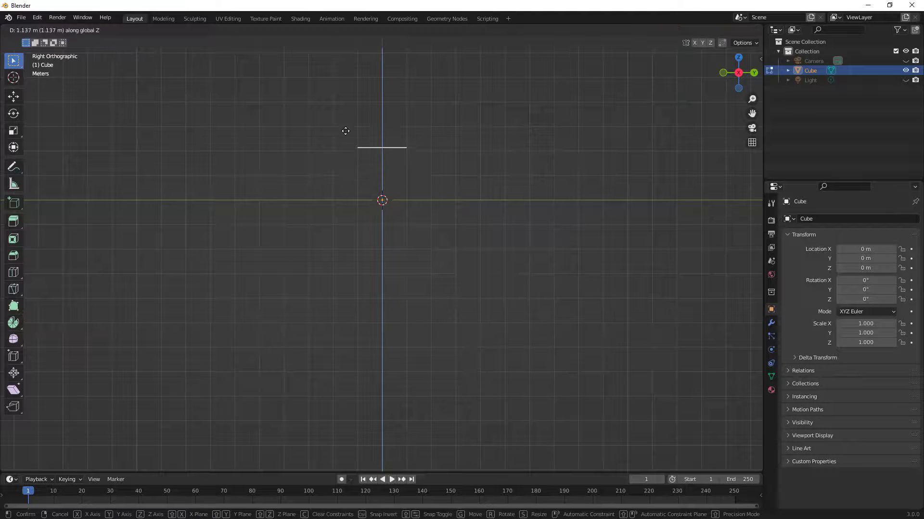
pyautogui.click(344, 86)
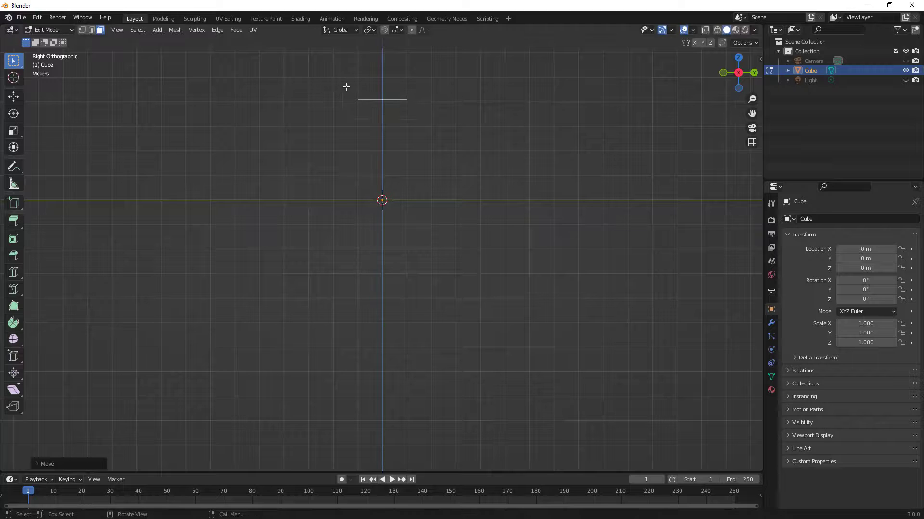
# Step: Rotate the selected face about 9.6° around the global X axis
pyautogui.press('r')
pyautogui.press('x')
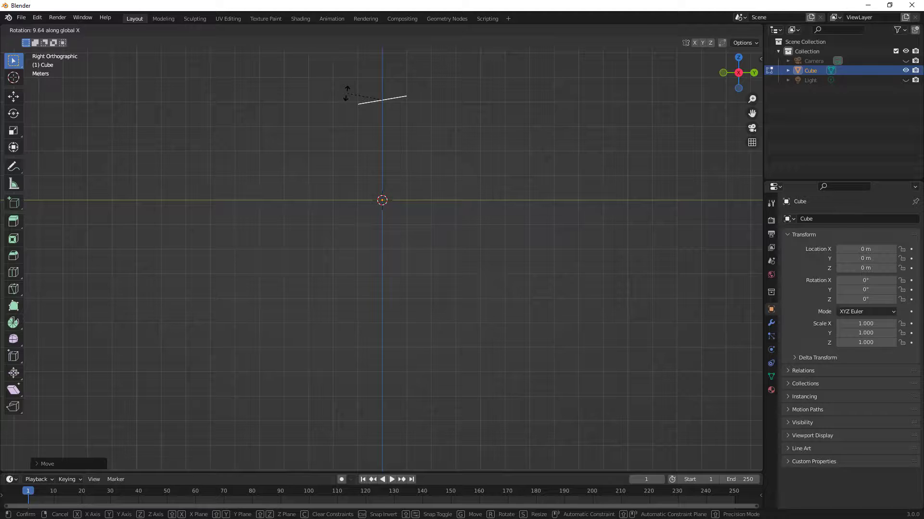
pyautogui.click(350, 95)
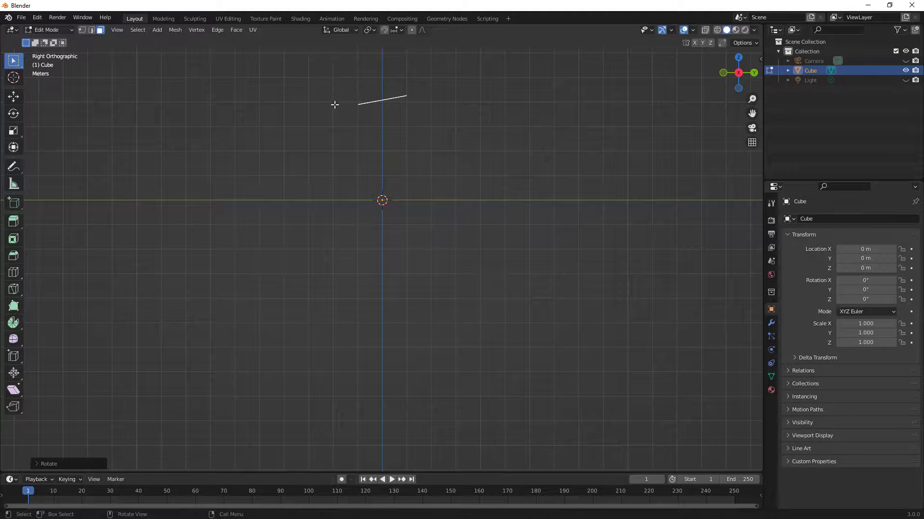
# Step: Extrude the face's lower end edge about 1.7 m outward along -Y, sloping it down about 0.6 m in side view
pyautogui.moveTo(336, 120); pyautogui.dragTo(367, 157, button='middle')
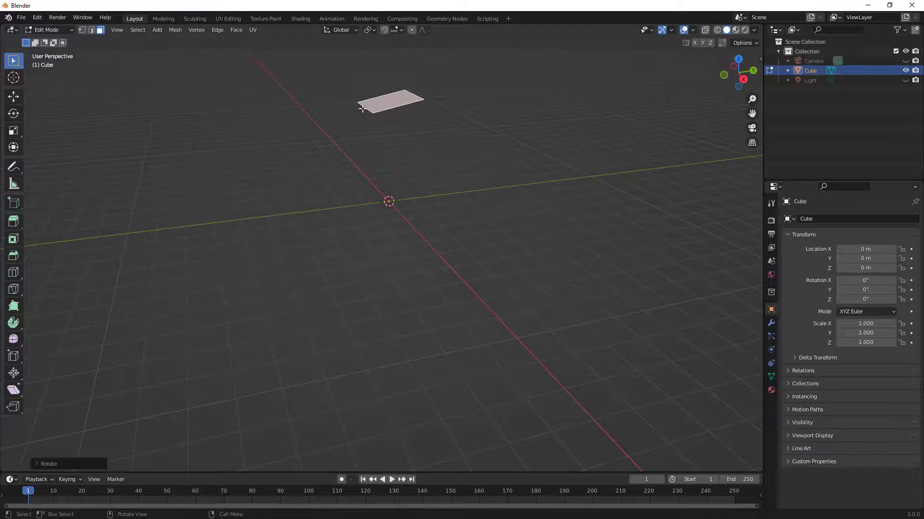
pyautogui.click(92, 30)
pyautogui.click(364, 110)
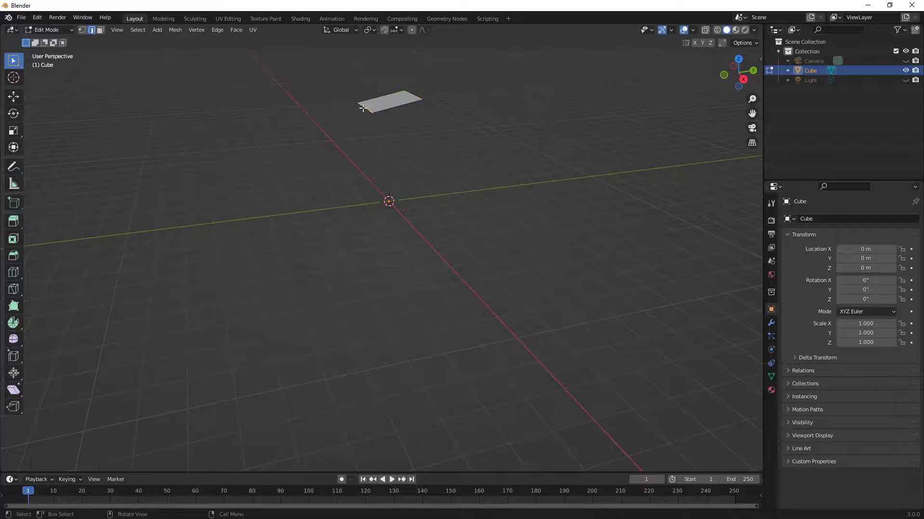
pyautogui.click(743, 79)
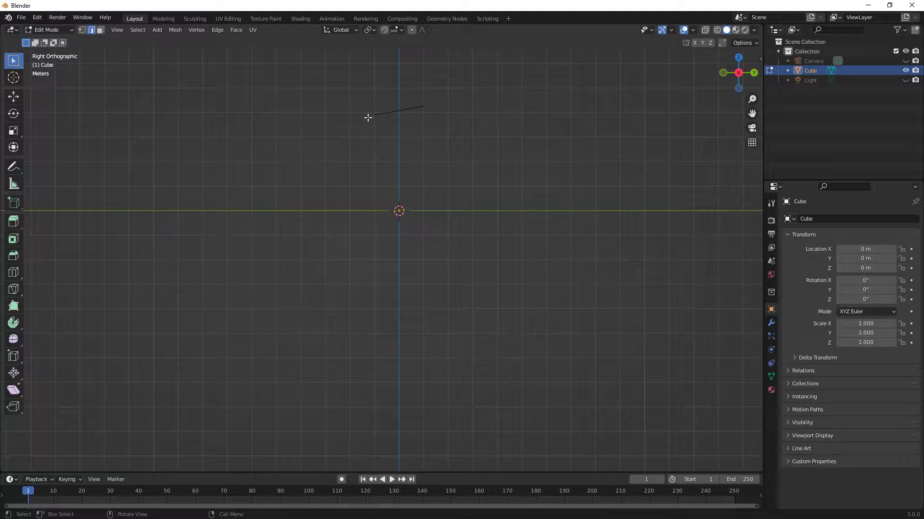
pyautogui.press('e')
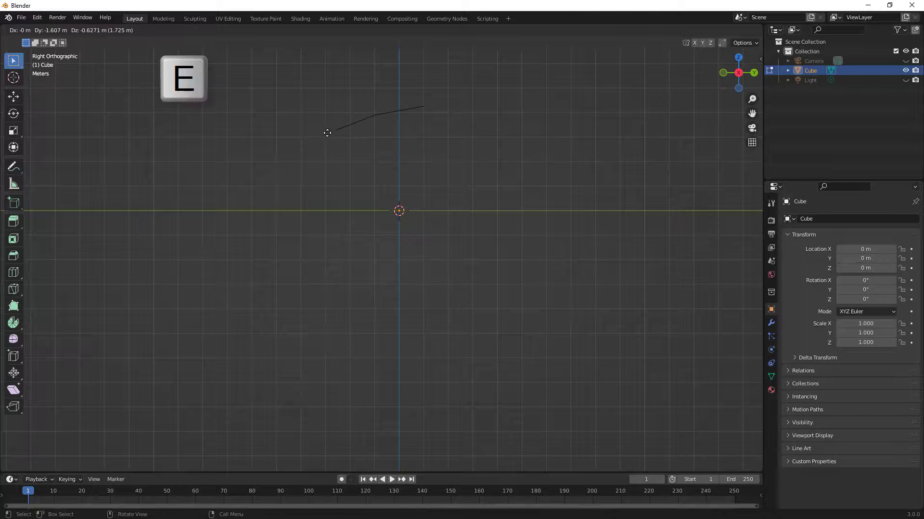
pyautogui.click(327, 132)
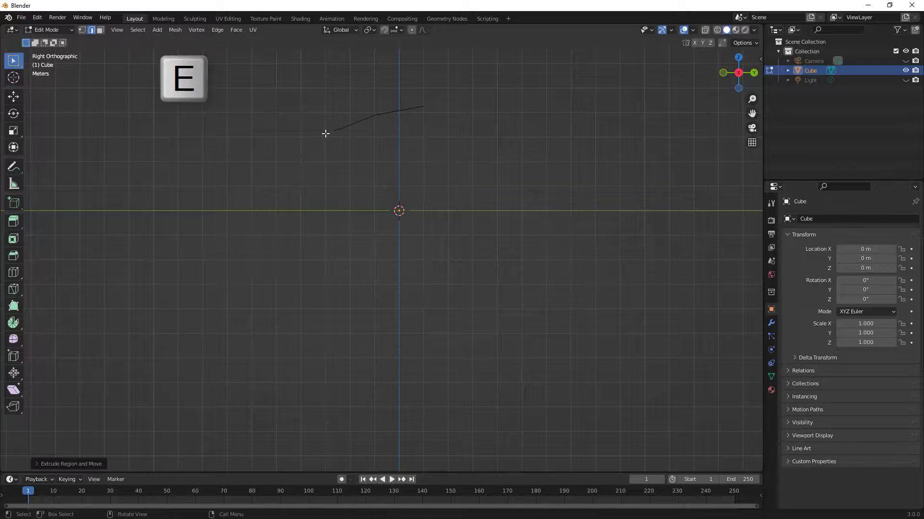
# Step: Extrude the strip's upper end edge twice along +Y in side view, nearly level, by about 2.8 m and about 2 m
pyautogui.moveTo(423, 100)
pyautogui.mouseDown(button='middle')
pyautogui.moveTo(428, 136)
pyautogui.moveTo(423, 94)
pyautogui.mouseUp(button='middle')
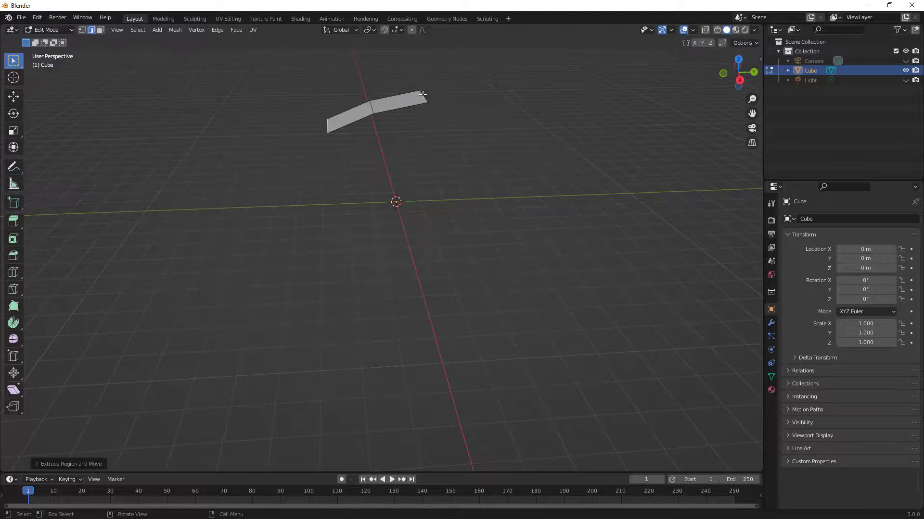
pyautogui.click(739, 79)
pyautogui.moveTo(559, 99); pyautogui.dragTo(477, 154, button='middle')
pyautogui.press('e')
pyautogui.click(732, 77)
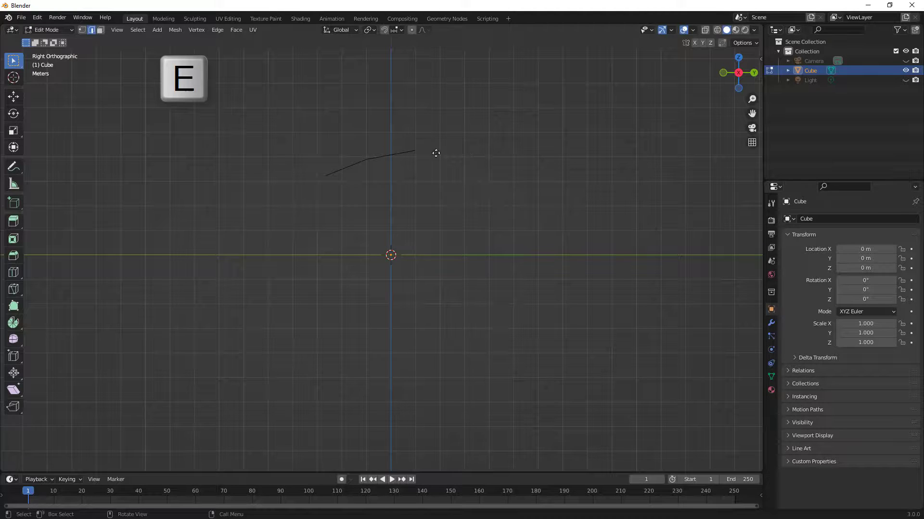
pyautogui.press('e')
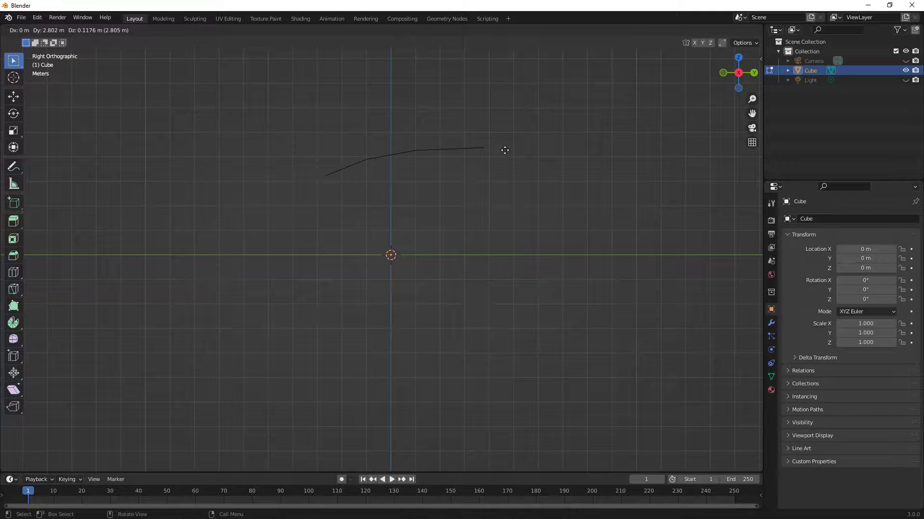
pyautogui.click(504, 150)
pyautogui.press('e')
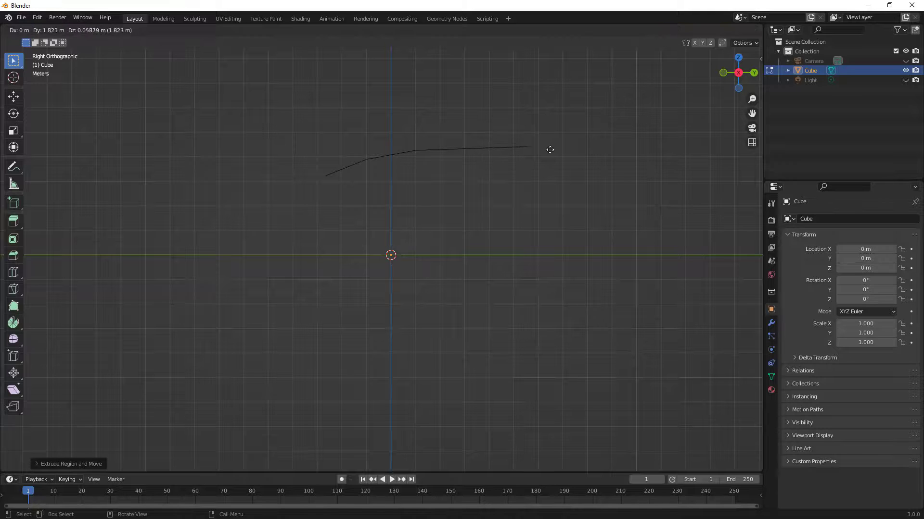
pyautogui.click(553, 150)
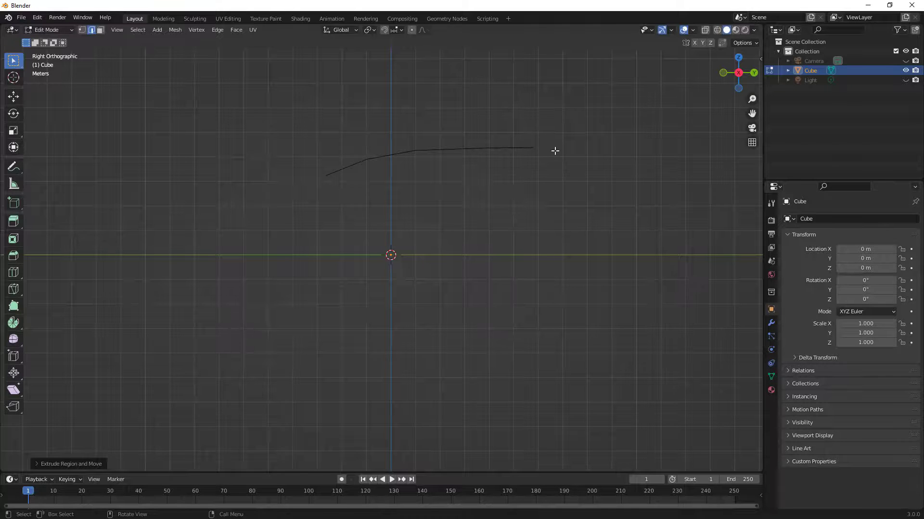
# Step: Extrude the strip's long +X side edge twice in front view, about 1.7 m outward each, dropping about 0.3 m and 0.7 m
pyautogui.moveTo(430, 183); pyautogui.dragTo(510, 226, button='middle')
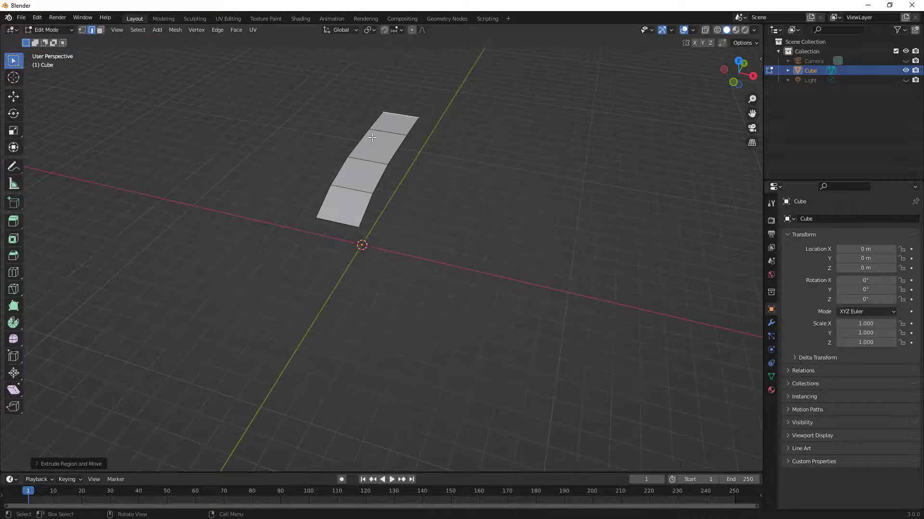
pyautogui.click(417, 185)
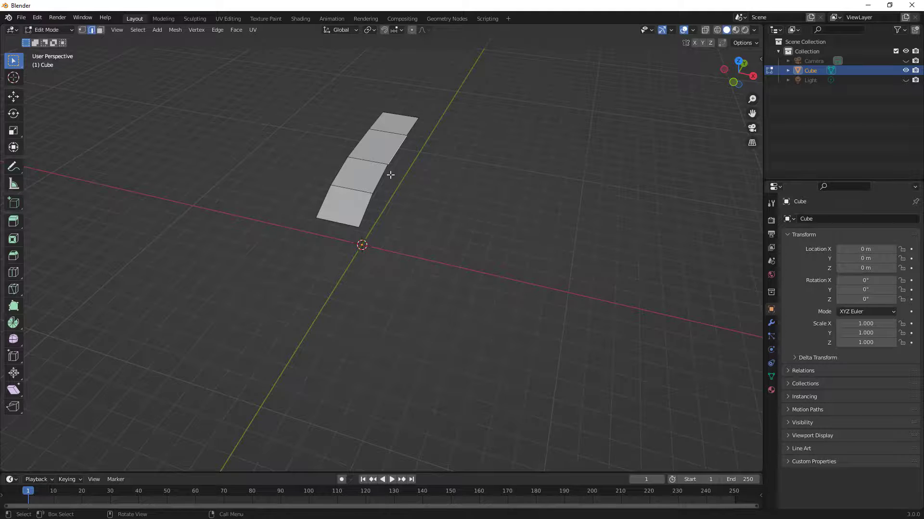
pyautogui.keyDown('alt'); pyautogui.click(373, 190); pyautogui.keyUp('alt')
pyautogui.click(736, 75)
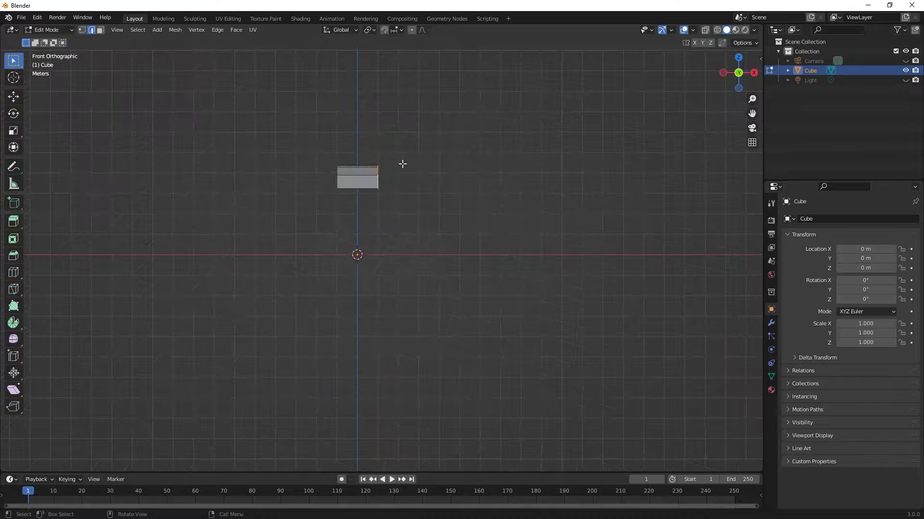
pyautogui.press('e')
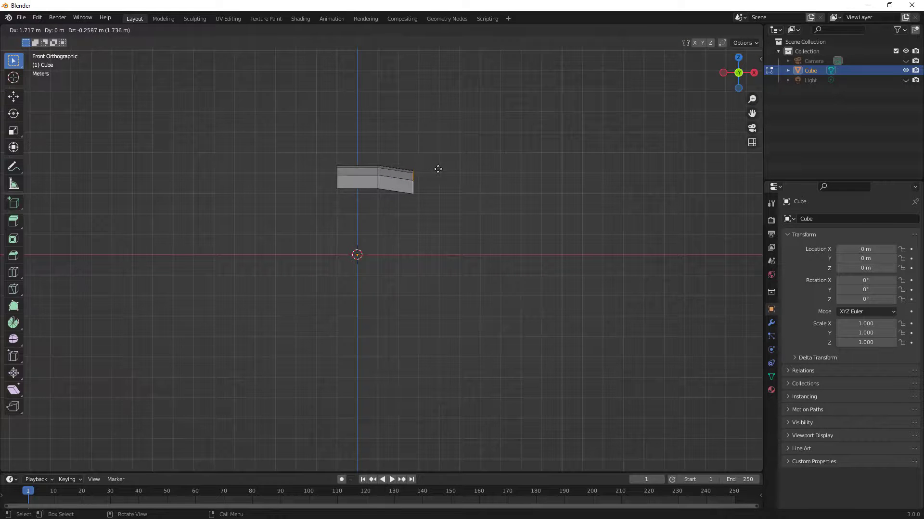
pyautogui.click(439, 169)
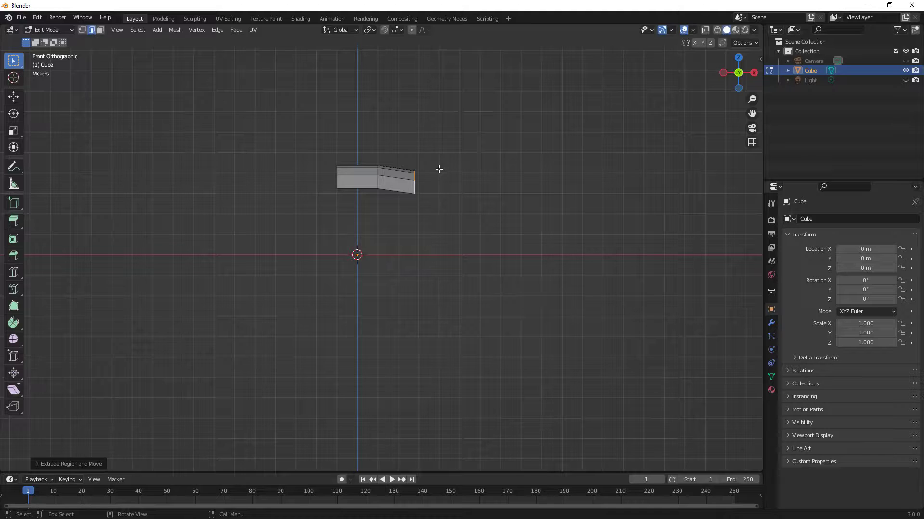
pyautogui.press('e')
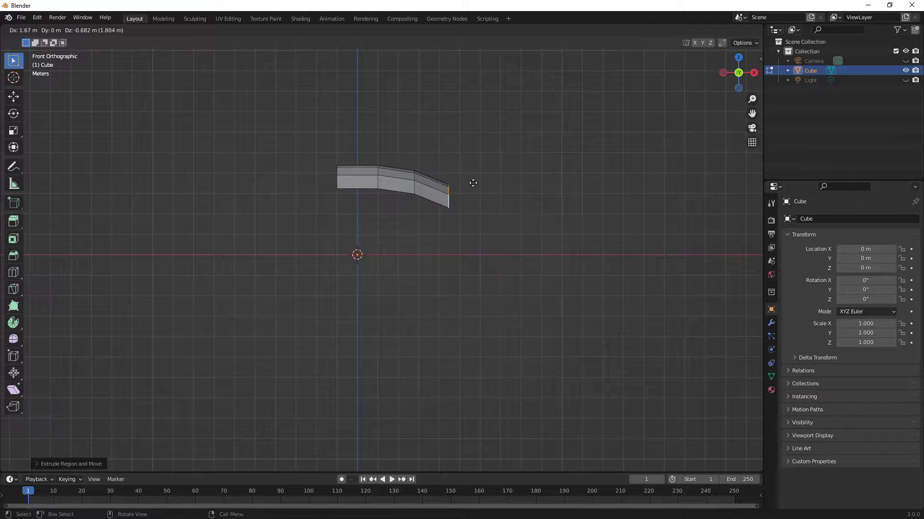
pyautogui.click(473, 183)
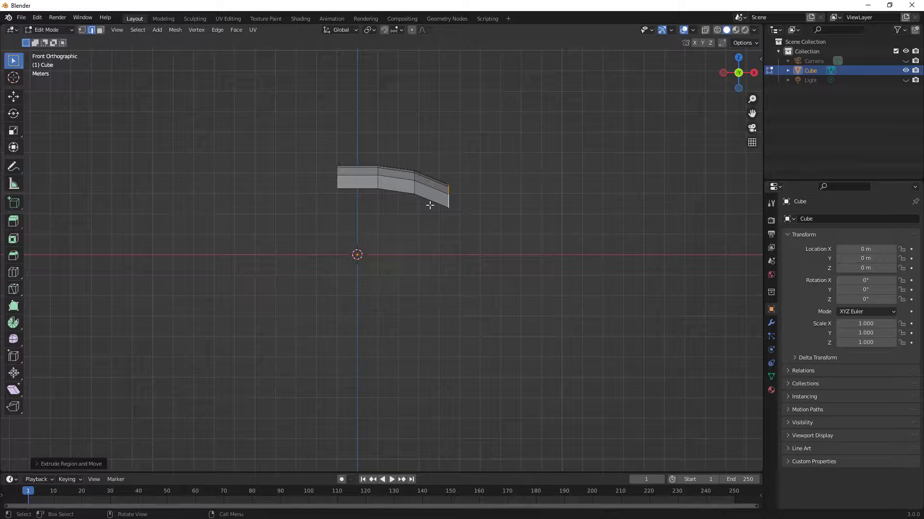
# Step: Flatten the surface's selected +X side edge by scaling it along global Z to about 0.24
pyautogui.moveTo(374, 205); pyautogui.dragTo(318, 227, button='middle')
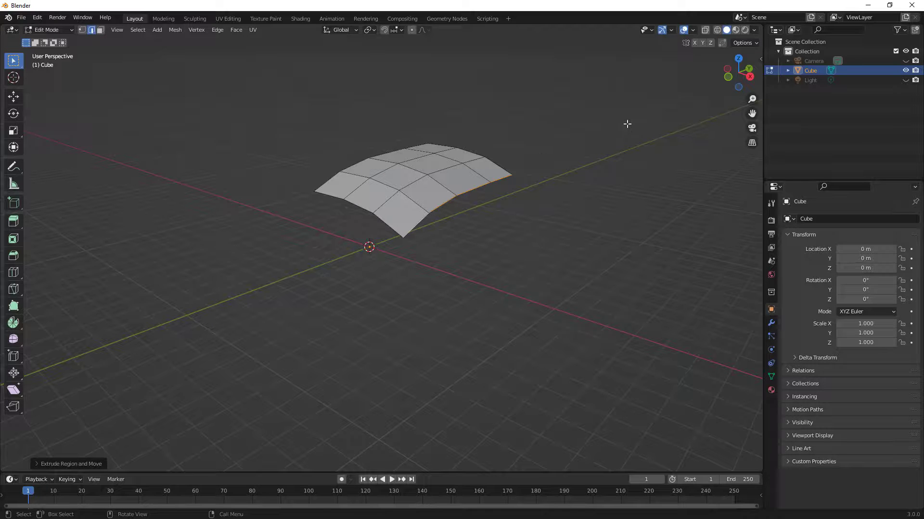
pyautogui.click(728, 77)
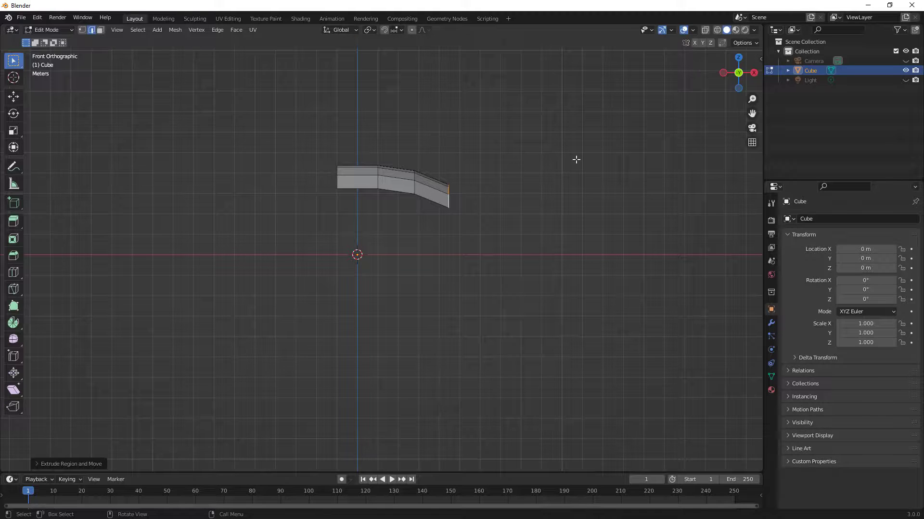
pyautogui.click(754, 73)
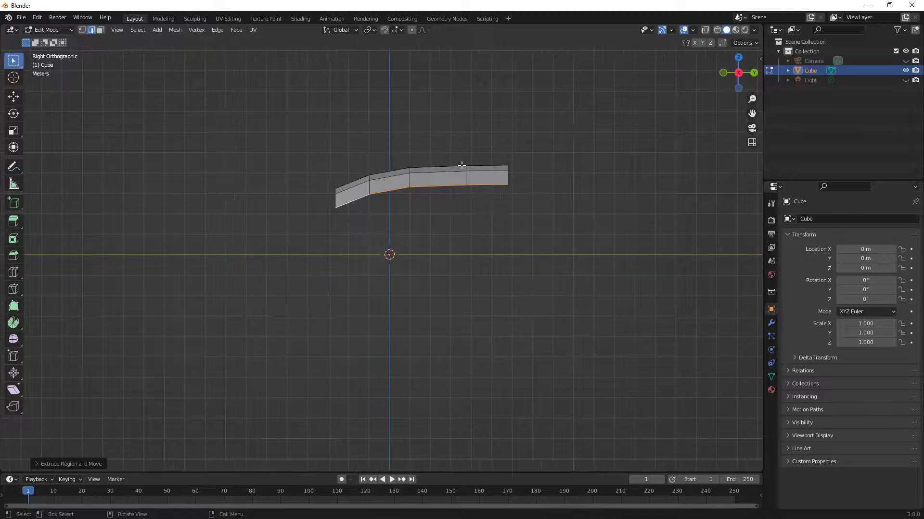
pyautogui.scroll(2, 408, 178)
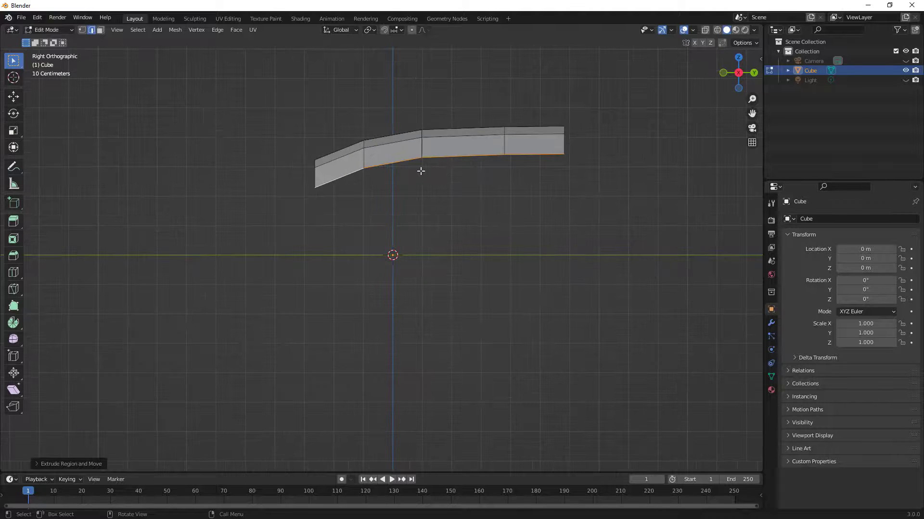
pyautogui.keyDown('shift'); pyautogui.moveTo(440, 178); pyautogui.dragTo(426, 218, button='middle'); pyautogui.keyUp('shift')
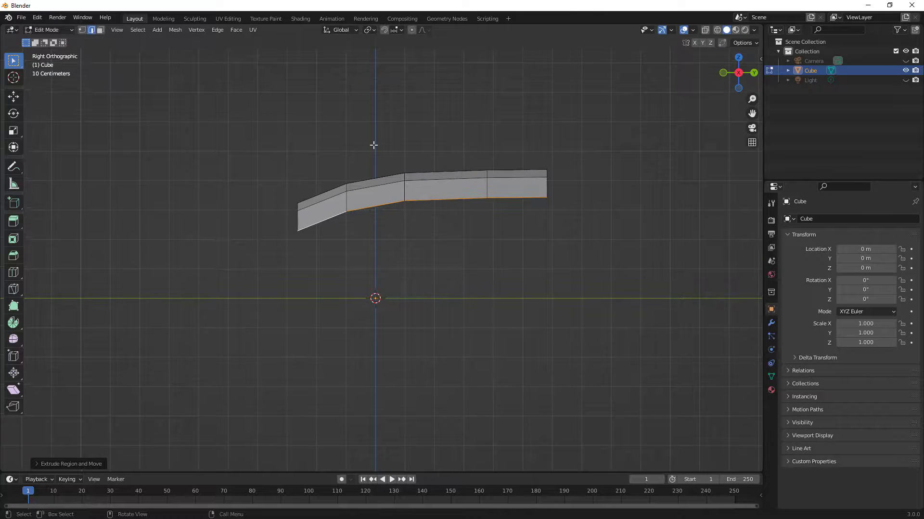
pyautogui.press('s')
pyautogui.press('z')
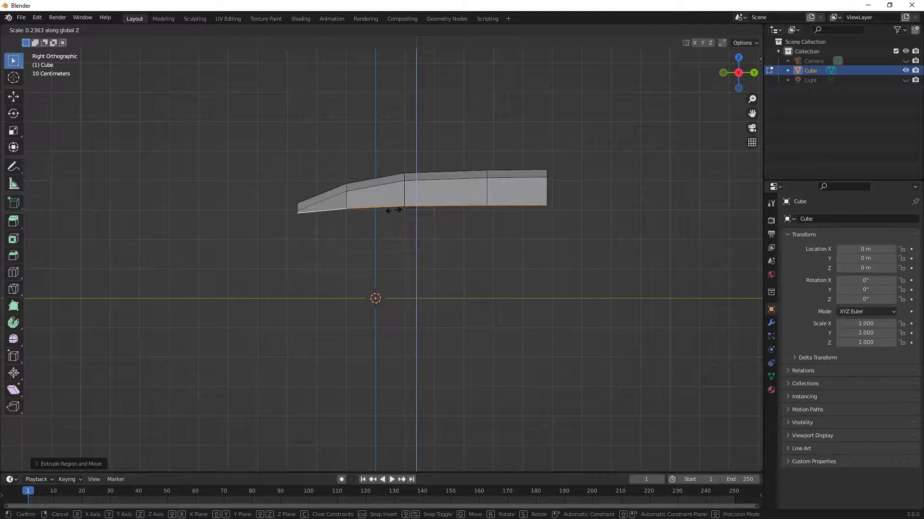
pyautogui.click(392, 207)
# Step: Lower the flattened +X side edge about 0.3 m along global Z and clear the selection
pyautogui.press('g')
pyautogui.press('z')
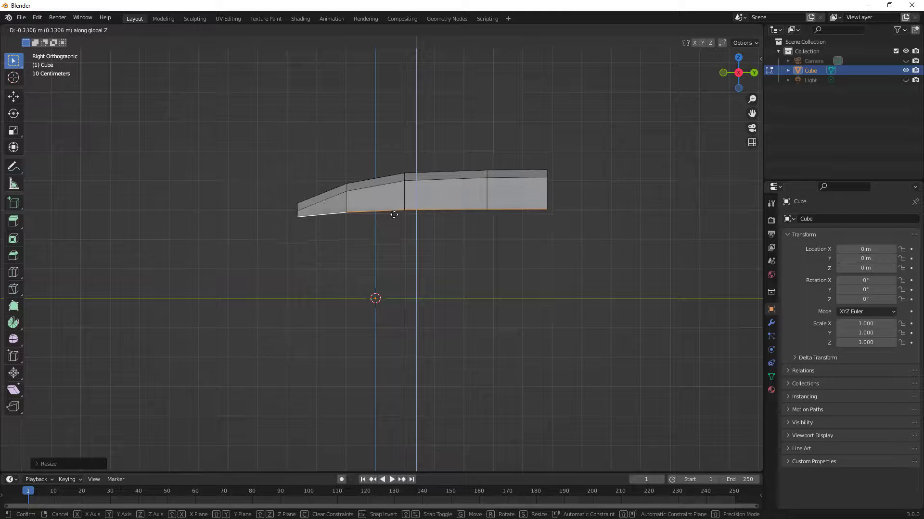
pyautogui.click(394, 220)
pyautogui.moveTo(376, 231); pyautogui.dragTo(505, 187, button='middle')
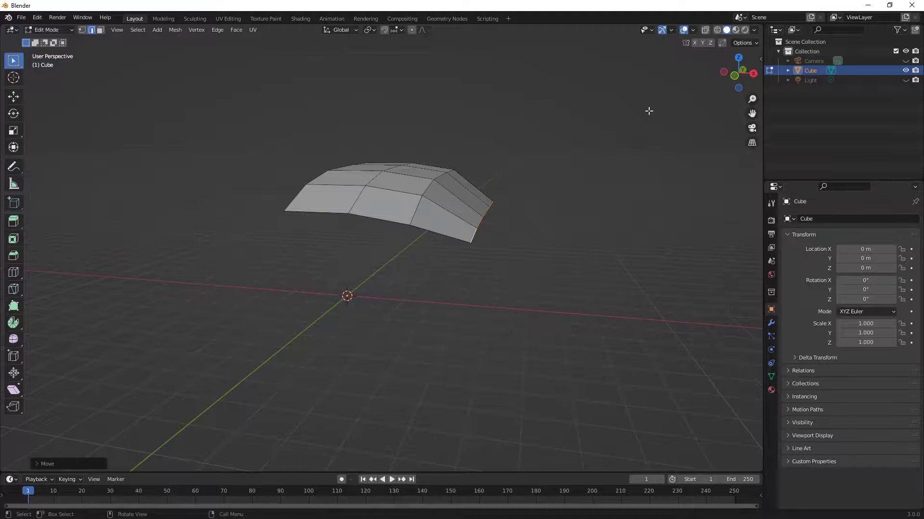
pyautogui.click(733, 76)
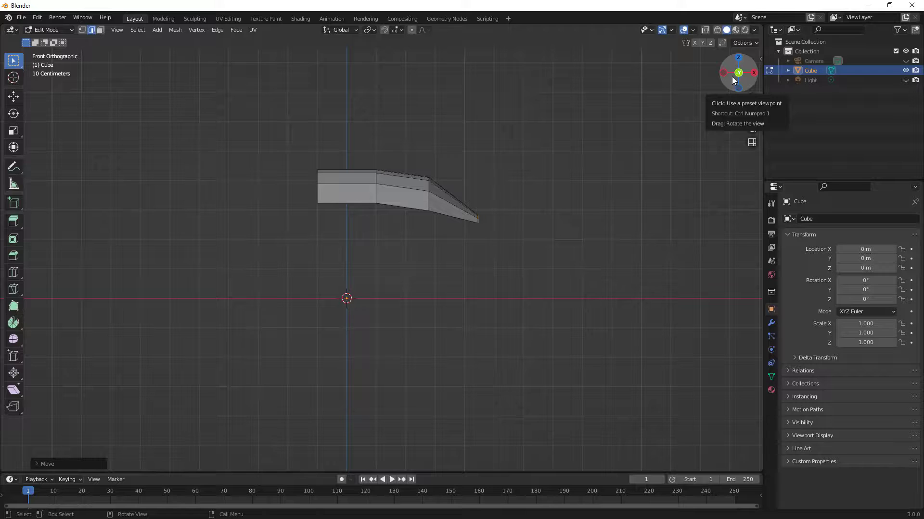
pyautogui.click(739, 58)
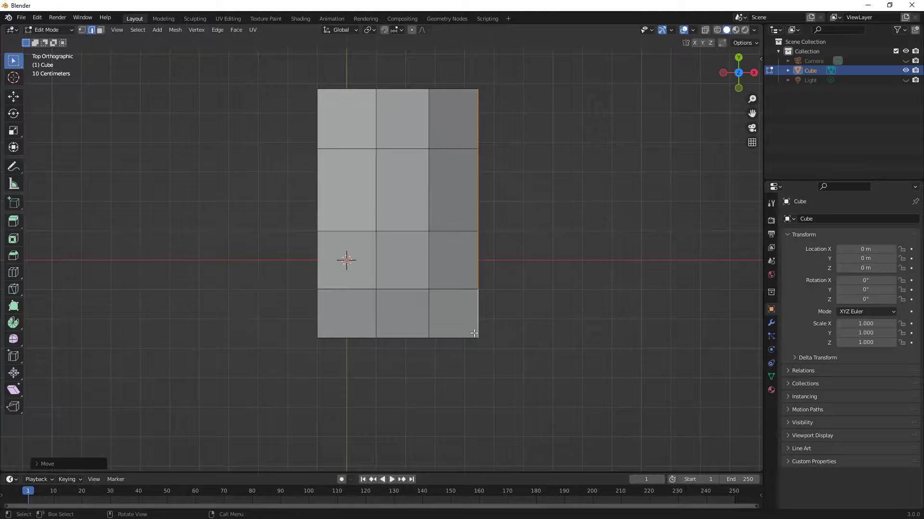
pyautogui.keyDown('shift'); pyautogui.moveTo(470, 341); pyautogui.dragTo(388, 275, button='middle'); pyautogui.keyUp('shift')
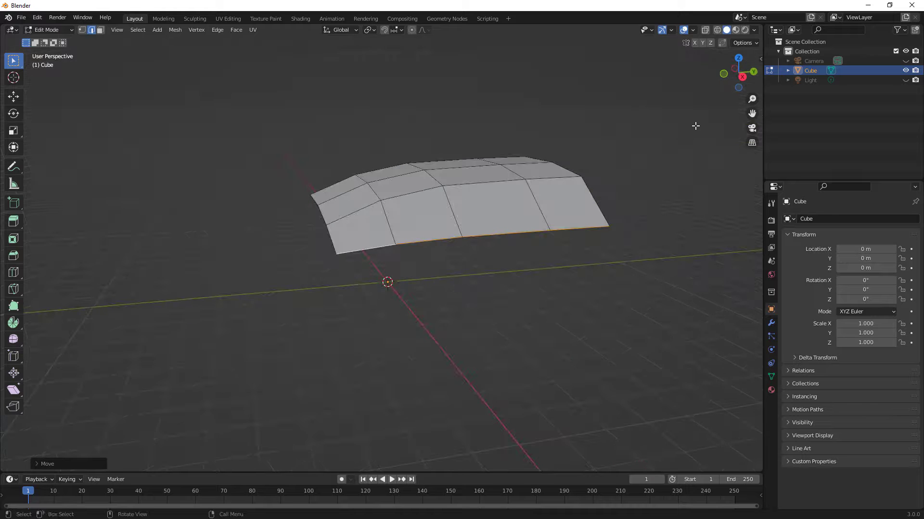
pyautogui.click(742, 77)
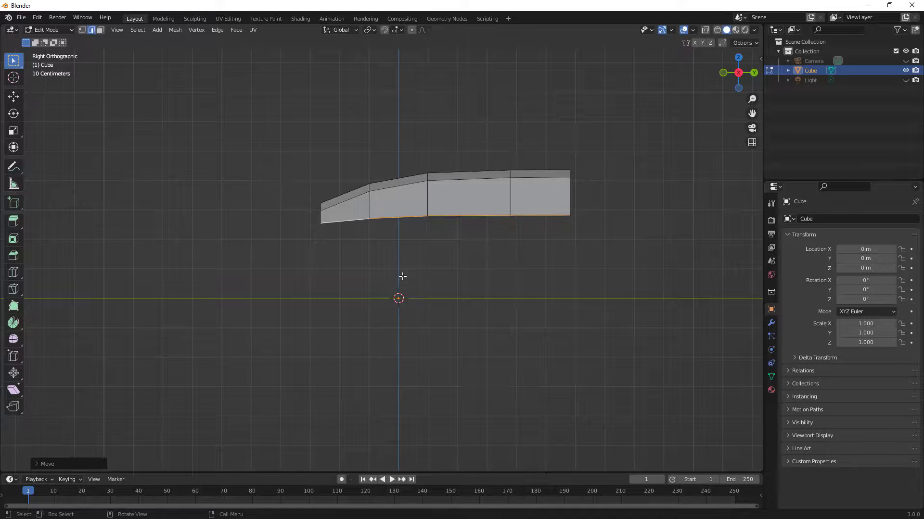
pyautogui.click(402, 279)
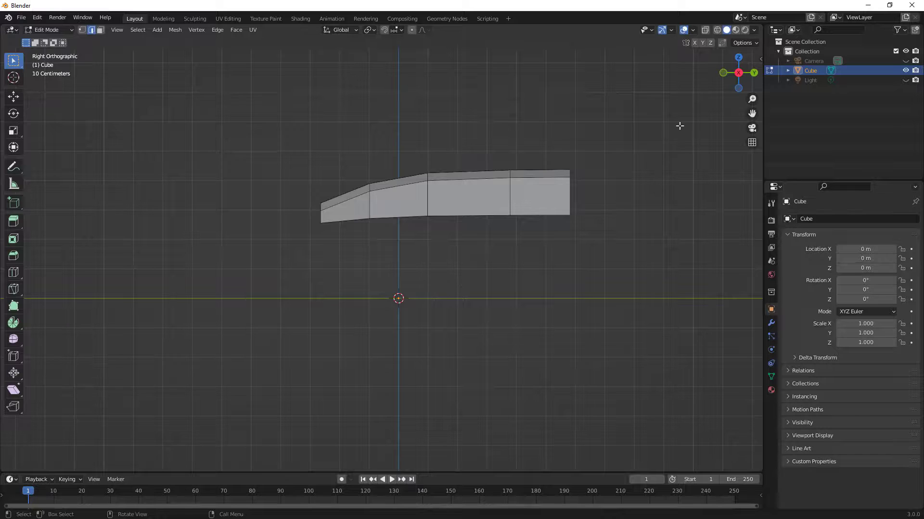
# Step: Place the 3D cursor beneath the surface's +X side at about X 4.19 m, Y 1.86 m, Z -0.006 m
pyautogui.click(723, 73)
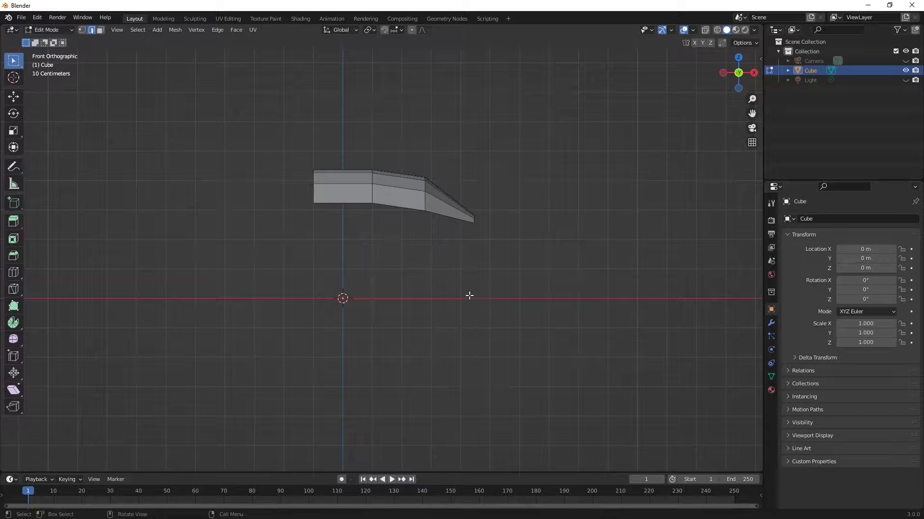
pyautogui.keyDown('shift'); pyautogui.rightClick(470, 296); pyautogui.keyUp('shift')
pyautogui.keyDown('shift'); pyautogui.rightClick(470, 299); pyautogui.keyUp('shift')
pyautogui.keyDown('shift'); pyautogui.rightClick(465, 299); pyautogui.keyUp('shift')
pyautogui.click(754, 74)
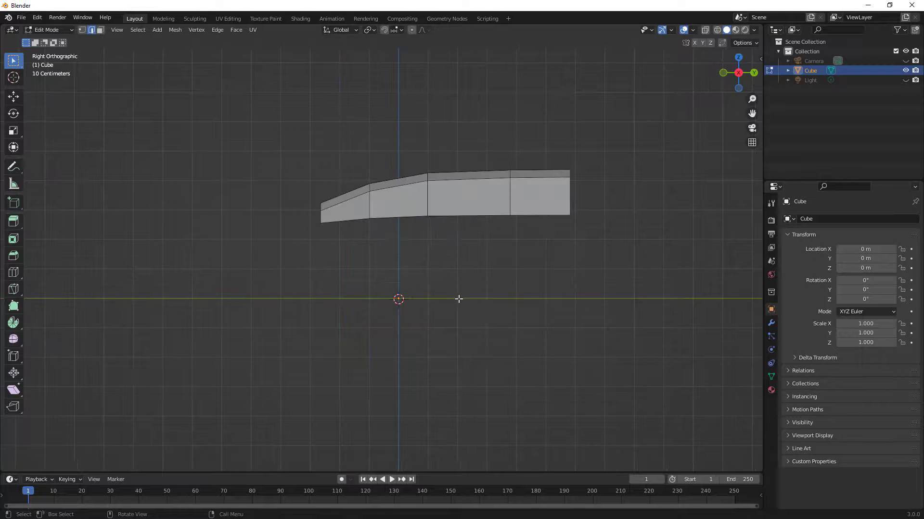
pyautogui.keyDown('shift'); pyautogui.rightClick(453, 299); pyautogui.keyUp('shift')
pyautogui.moveTo(453, 299); pyautogui.dragTo(412, 302, button='middle')
pyautogui.click(738, 75)
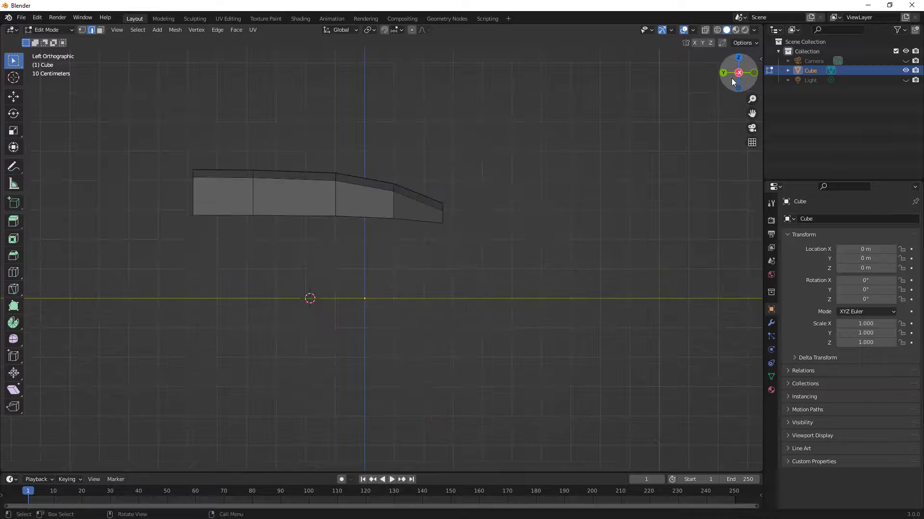
pyautogui.click(739, 73)
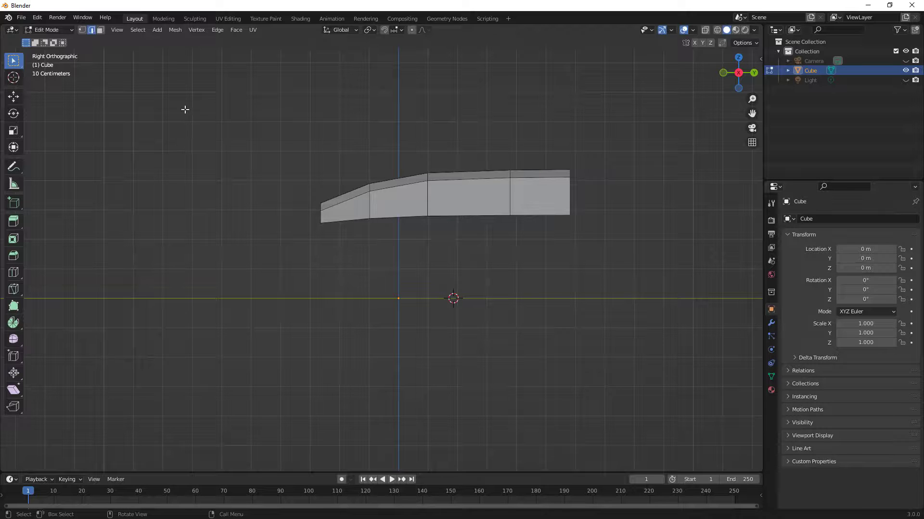
# Step: Add a cylinder at the 3D cursor with 12 vertices and the cap fill type Nothing
pyautogui.click(161, 29)
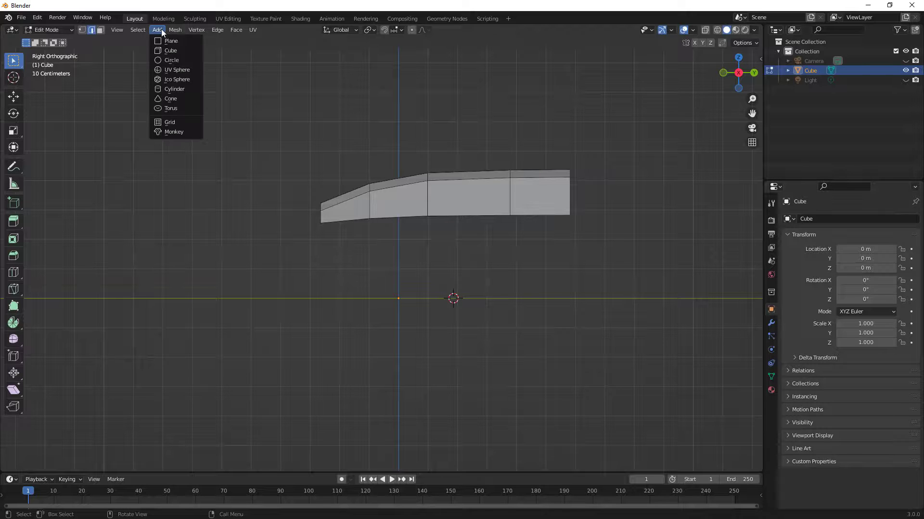
pyautogui.click(175, 89)
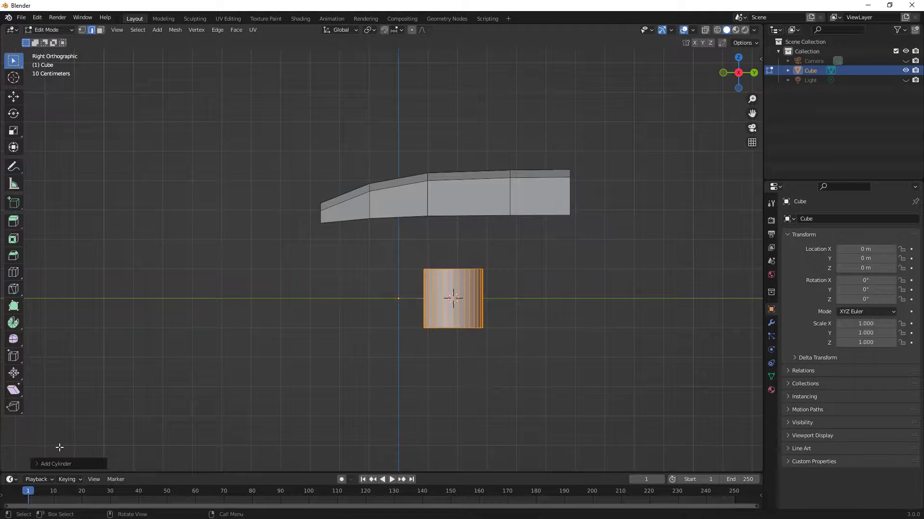
pyautogui.click(38, 464)
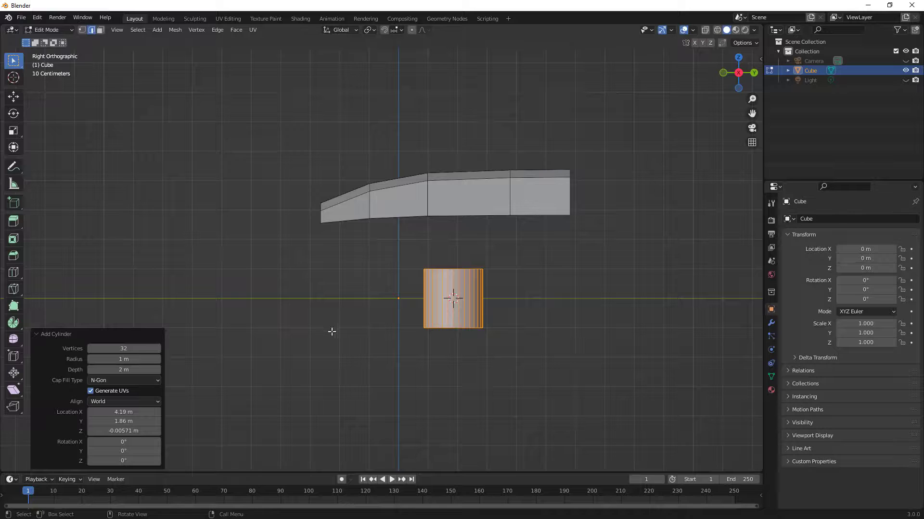
pyautogui.doubleClick(133, 350)
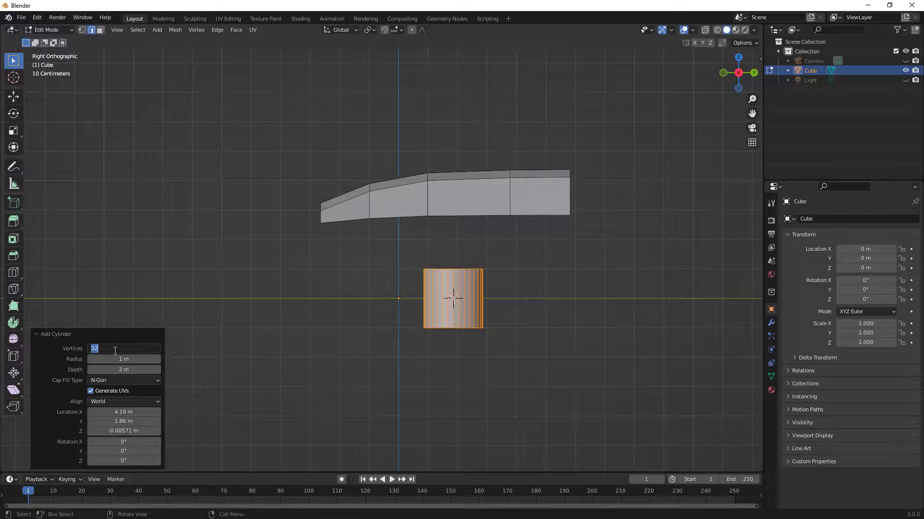
pyautogui.write('1')
pyautogui.press('Return')
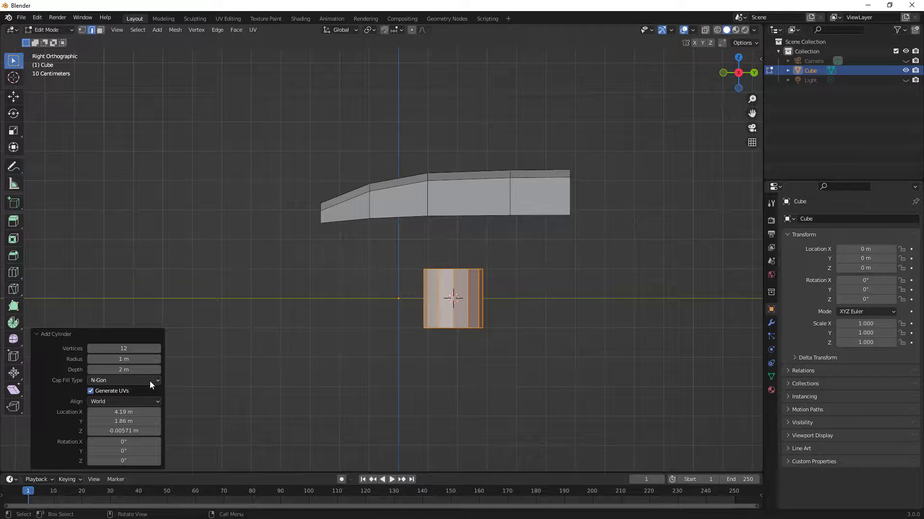
pyautogui.click(111, 381)
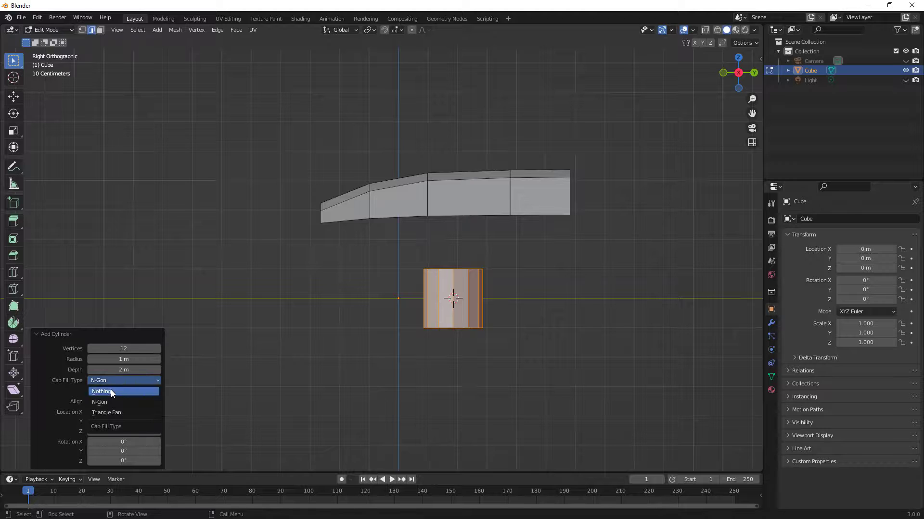
pyautogui.click(110, 391)
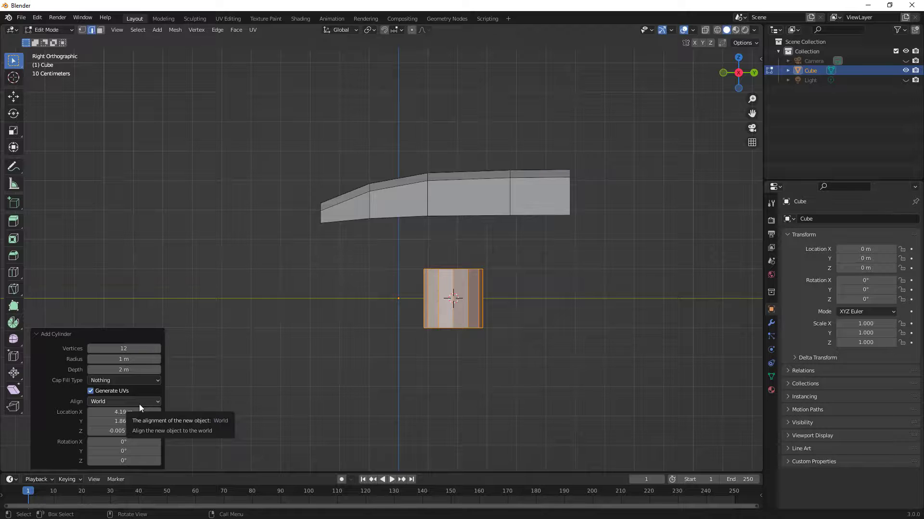
# Step: Set the new cylinder's Y rotation to 90° so its open ends face along X
pyautogui.click(140, 452)
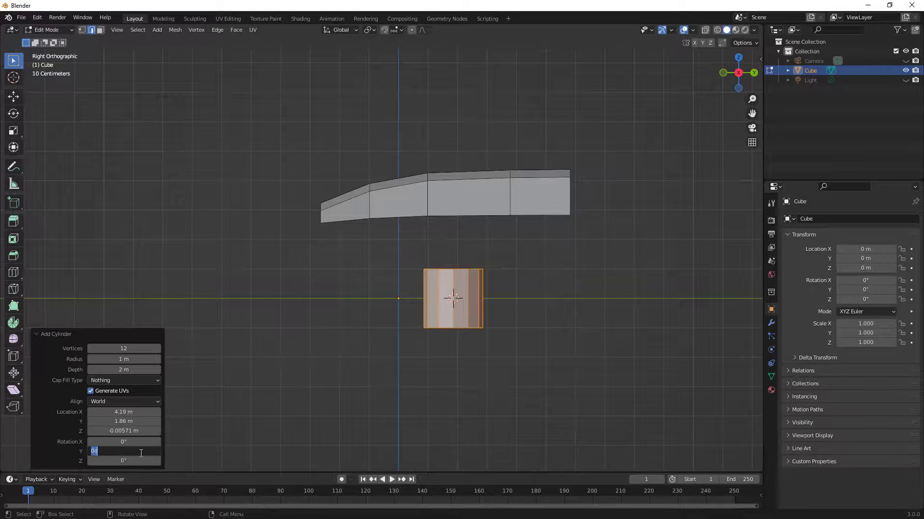
pyautogui.click(116, 451)
pyautogui.press('Return')
pyautogui.moveTo(104, 452); pyautogui.dragTo(275, 452)
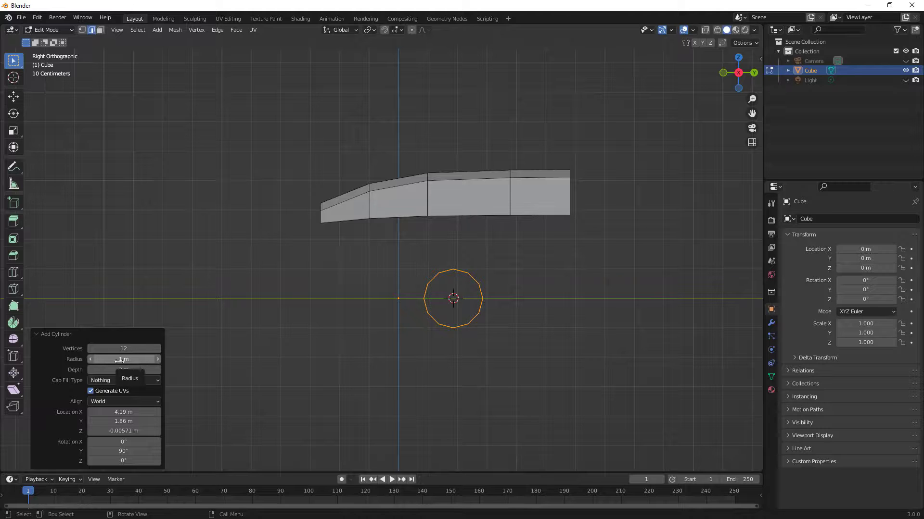
# Step: Increase the cylinder's radius to 2.28 m
pyautogui.click(108, 359)
pyautogui.write('1.17')
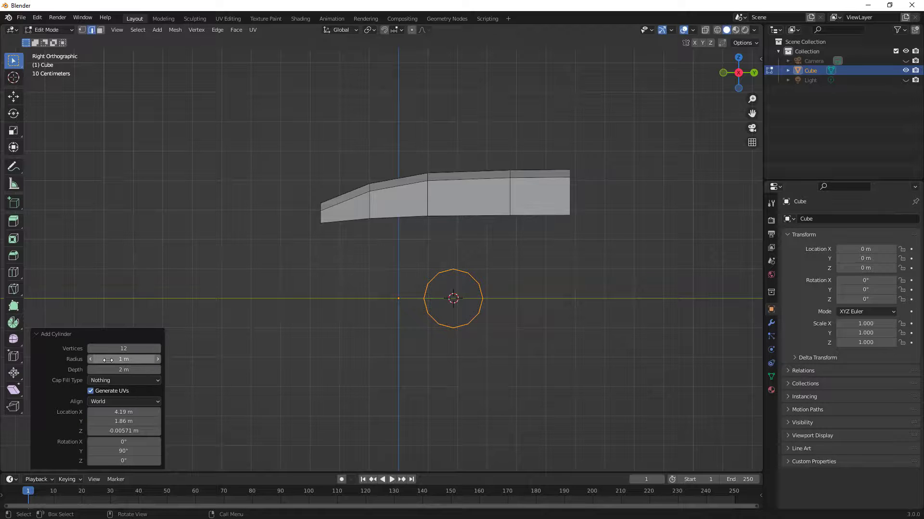
pyautogui.press('Return')
pyautogui.moveTo(123, 359); pyautogui.dragTo(177, 360)
pyautogui.moveTo(421, 287); pyautogui.dragTo(383, 308, button='middle')
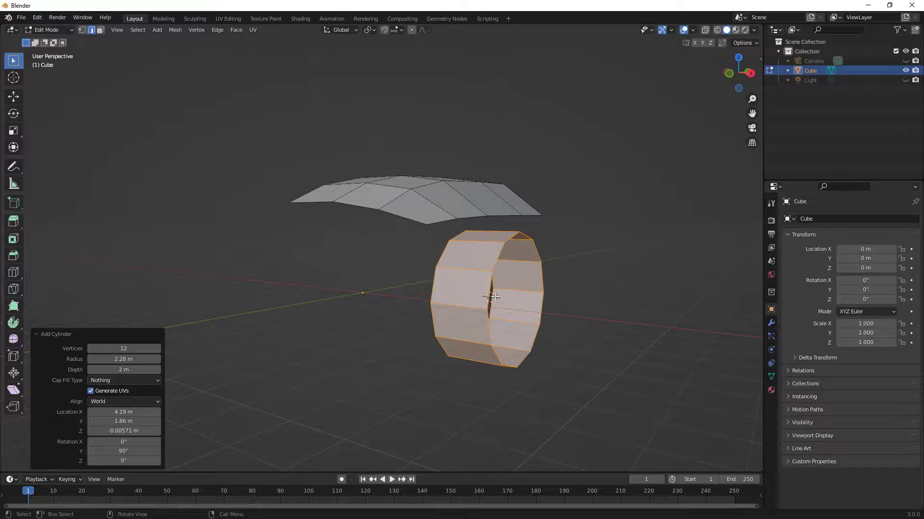
# Step: Set the cylinder's X location to 3.6 m, bringing it beneath the surface's side edge
pyautogui.click(137, 413)
pyautogui.press('Return')
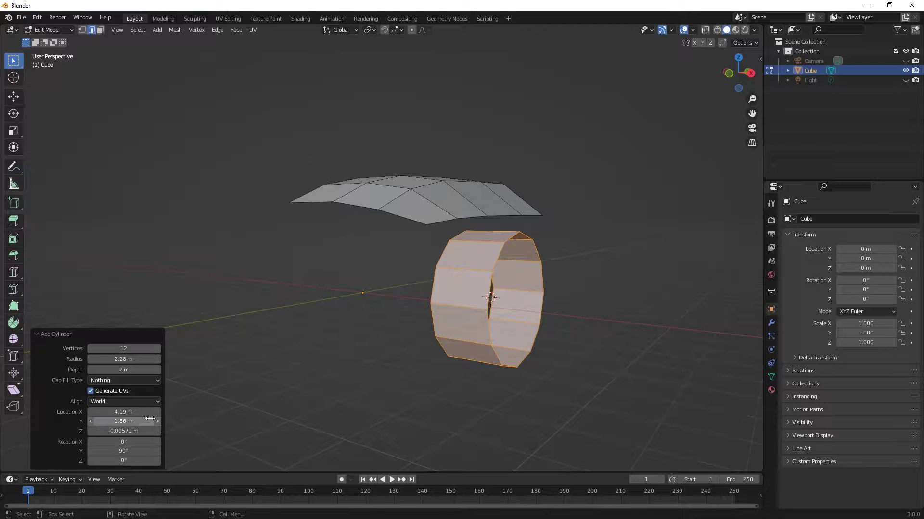
pyautogui.moveTo(123, 412); pyautogui.dragTo(121, 412)
pyautogui.click(735, 73)
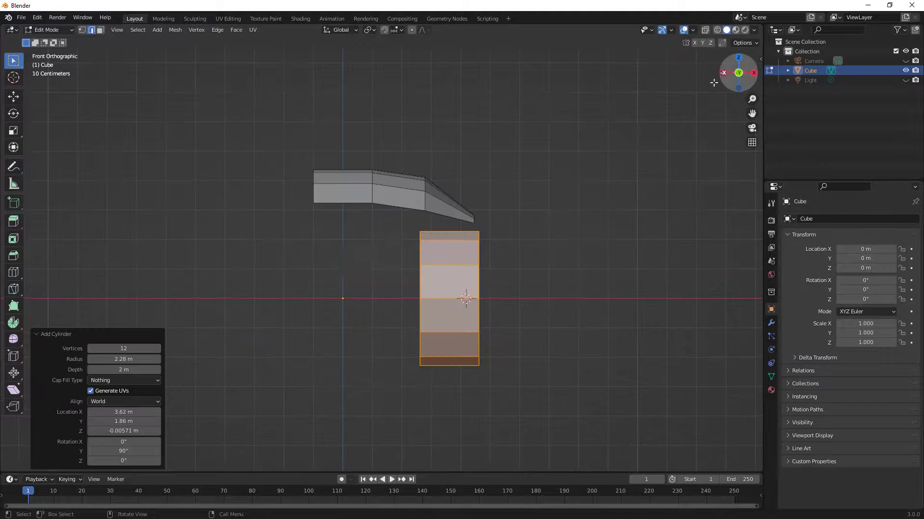
pyautogui.moveTo(135, 414); pyautogui.dragTo(130, 414)
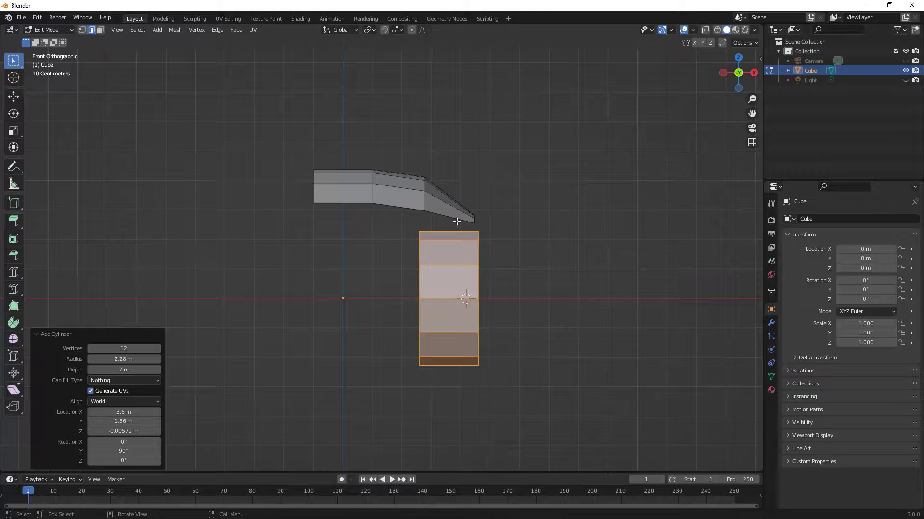
# Step: Delete the faces of the cylinder's lower half so that only the upper arch remains
pyautogui.click(753, 74)
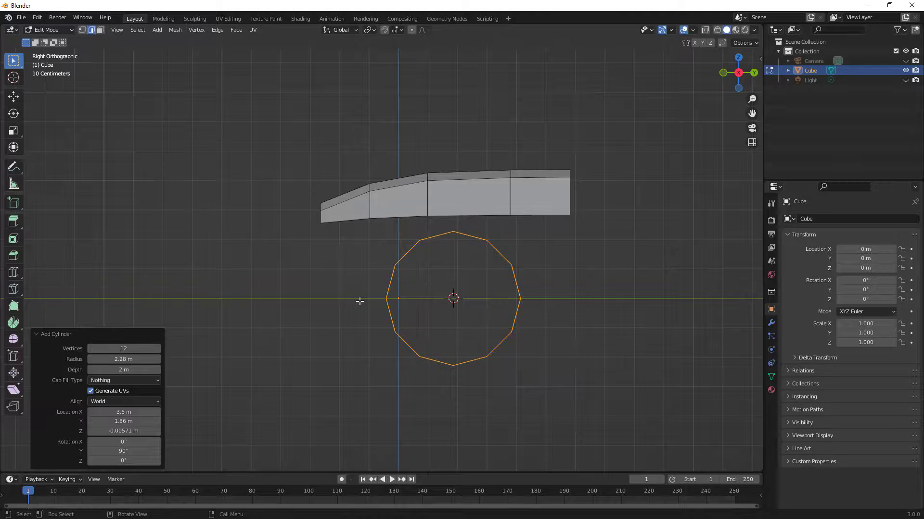
pyautogui.click(355, 300)
pyautogui.moveTo(311, 307); pyautogui.dragTo(346, 319, button='middle')
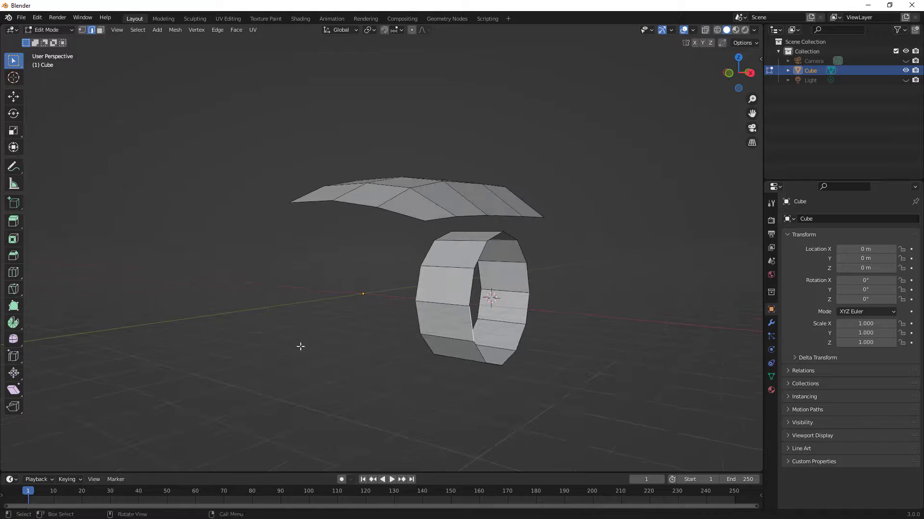
pyautogui.click(456, 284)
pyautogui.moveTo(439, 288); pyautogui.dragTo(229, 208, button='middle')
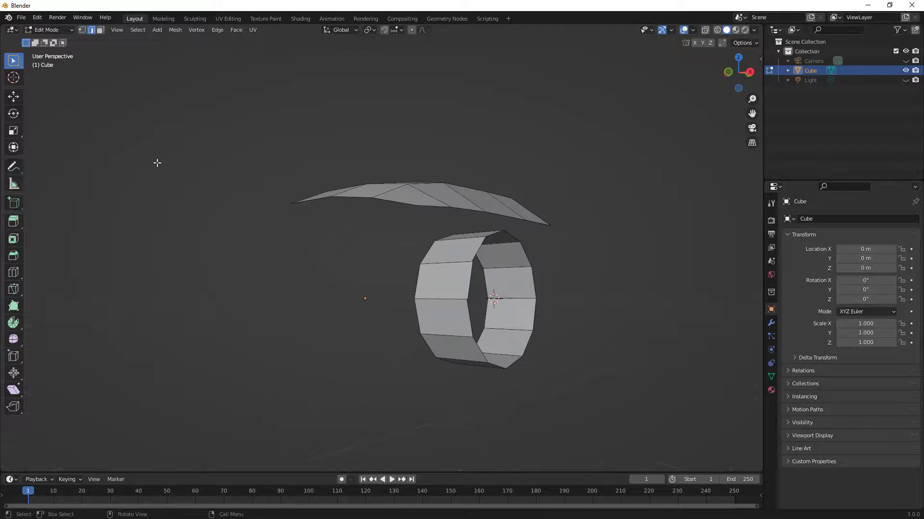
pyautogui.click(101, 31)
pyautogui.moveTo(584, 411); pyautogui.dragTo(393, 320)
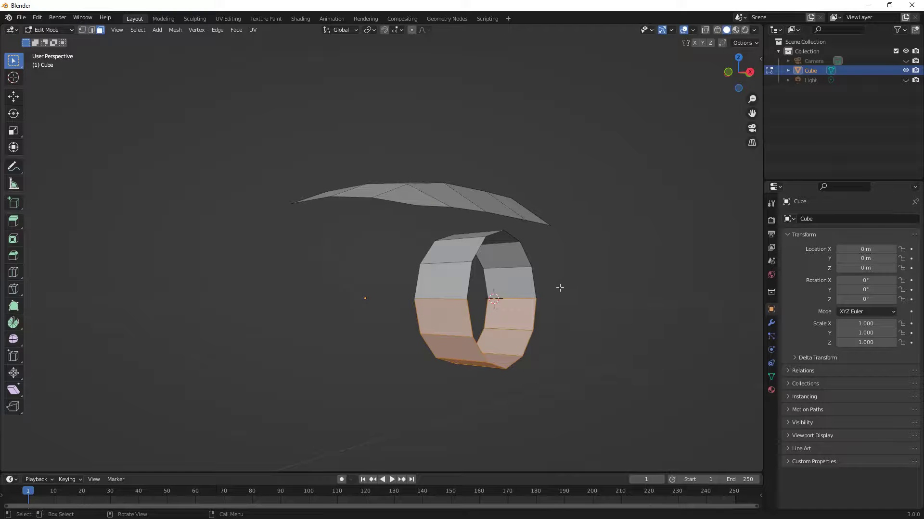
pyautogui.press('x')
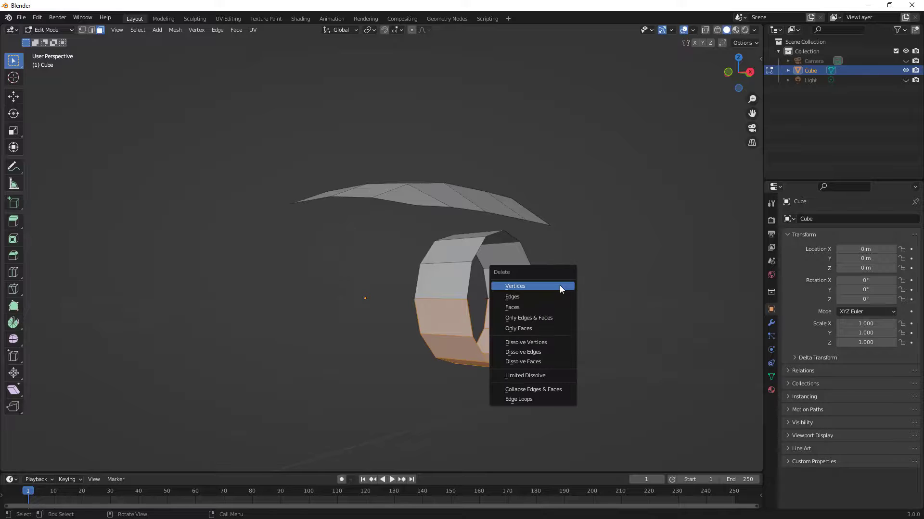
pyautogui.click(538, 306)
pyautogui.click(180, 30)
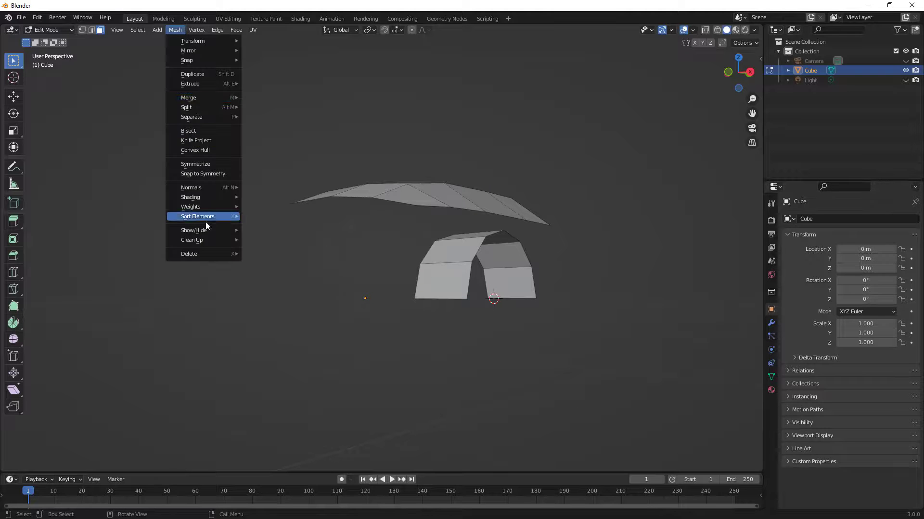
pyautogui.moveTo(209, 255)
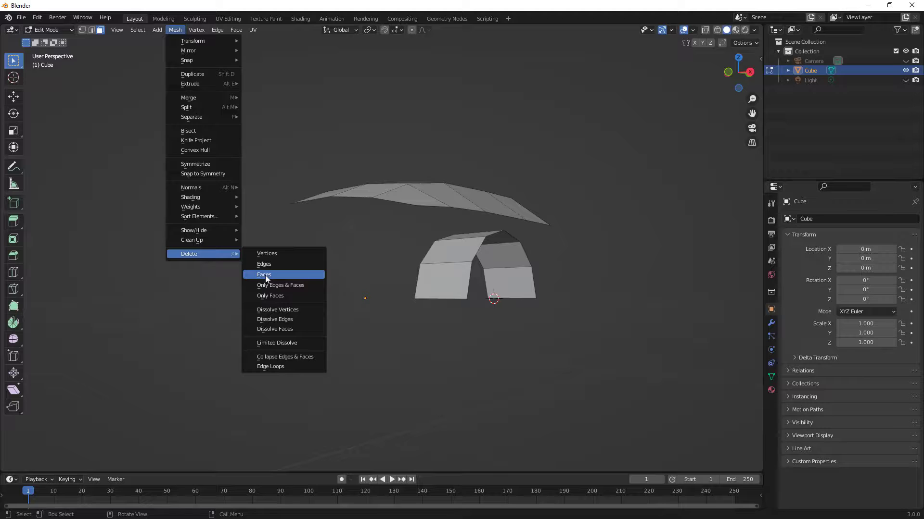
# Step: Extrude the arch's outward-facing edge loop, trying to scale the extruded edges up into a wider rim but cancelling the scaling
pyautogui.click(750, 72)
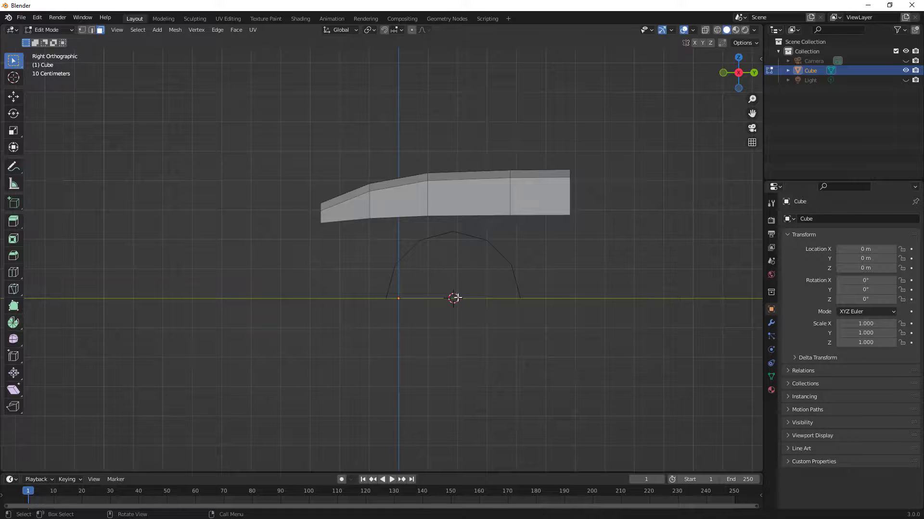
pyautogui.moveTo(446, 288); pyautogui.dragTo(274, 178, button='middle')
pyautogui.click(92, 30)
pyautogui.keyDown('alt'); pyautogui.click(424, 286); pyautogui.keyUp('alt')
pyautogui.click(742, 73)
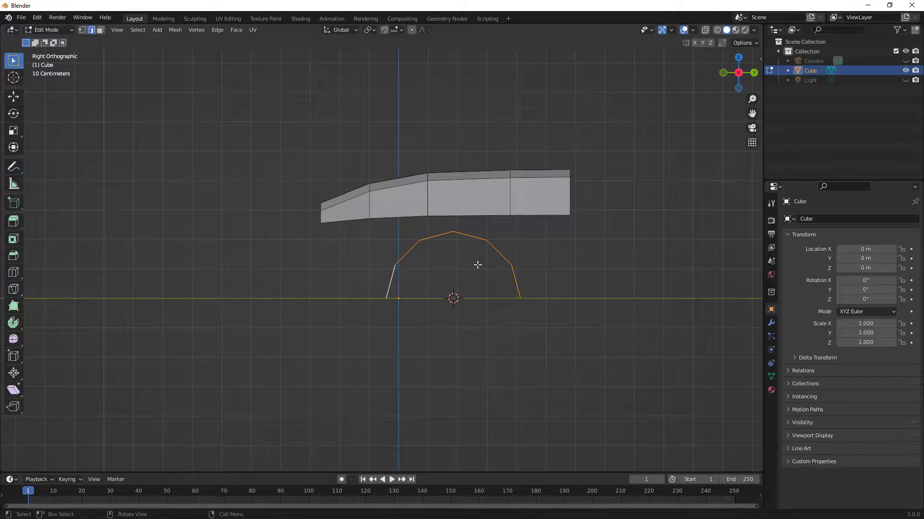
pyautogui.press('e')
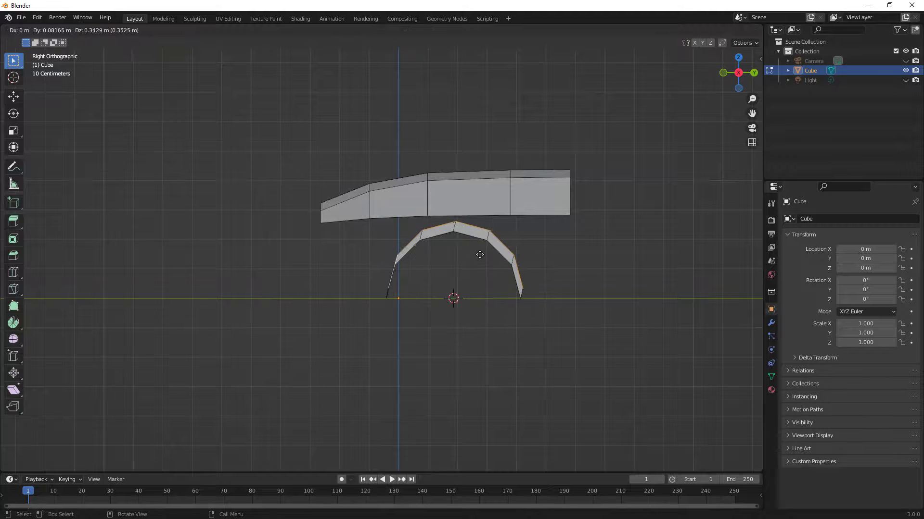
pyautogui.click(475, 256)
pyautogui.press('s')
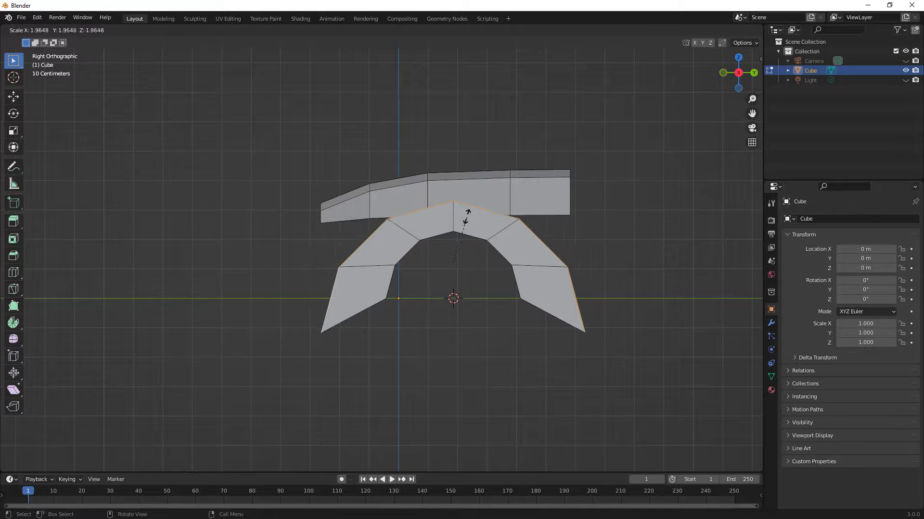
pyautogui.press('Escape')
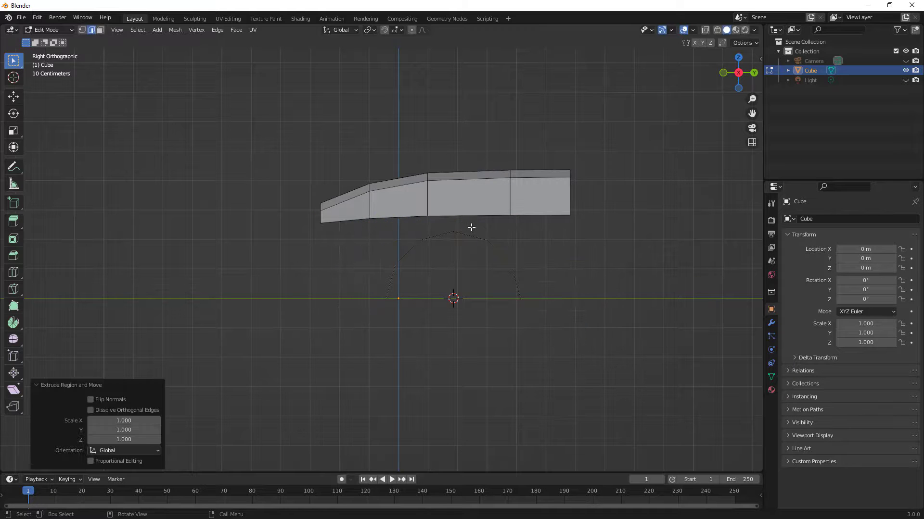
# Step: Try to move the extruded edge loop outward, away from the arch
pyautogui.moveTo(453, 250); pyautogui.dragTo(507, 267, button='middle')
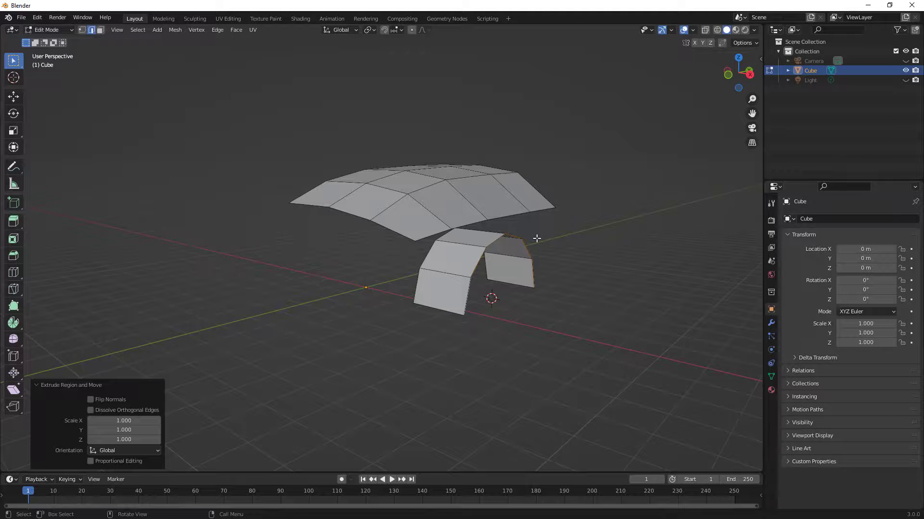
pyautogui.press('g')
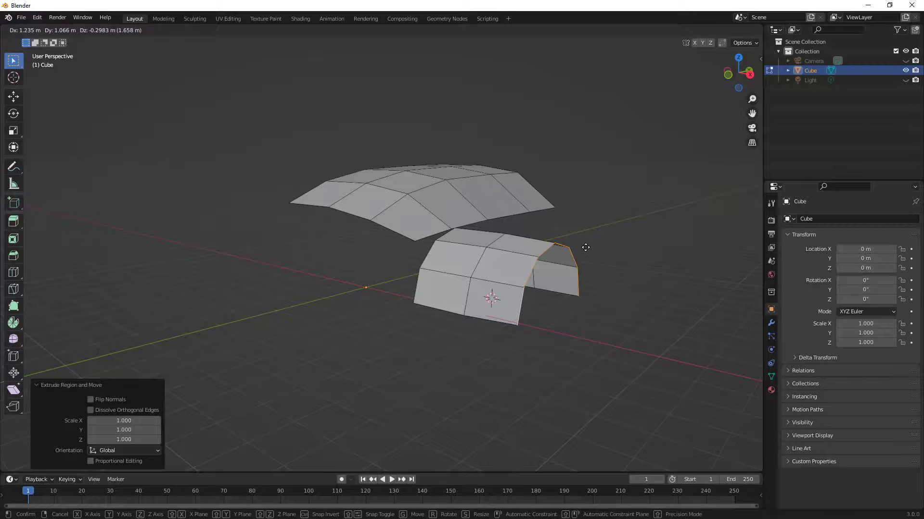
pyautogui.rightClick(587, 252)
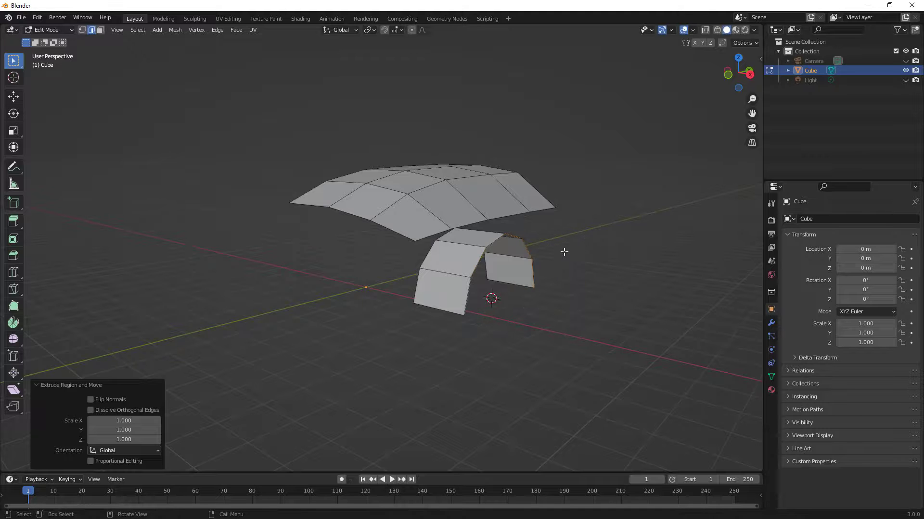
# Step: Try to merge the selected edge loop's vertices by distance, raising the merge distance to 0.78 m
pyautogui.click(179, 30)
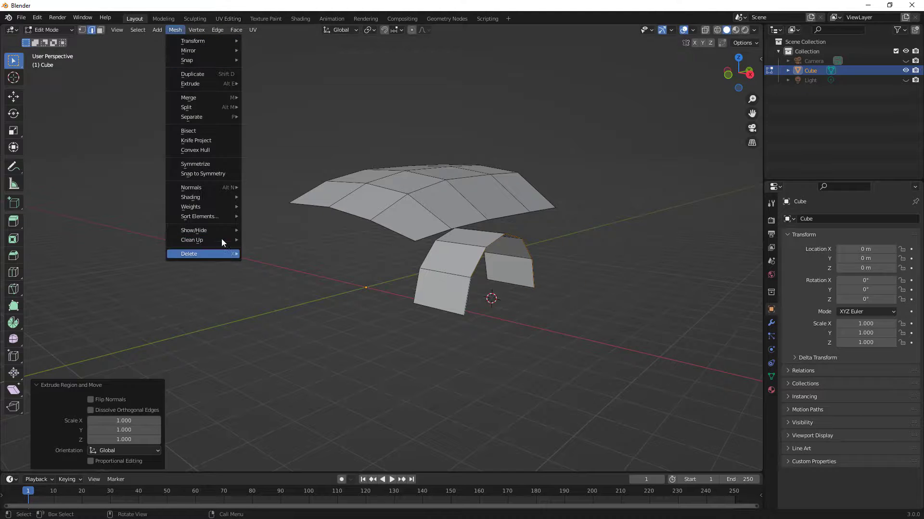
pyautogui.moveTo(221, 244)
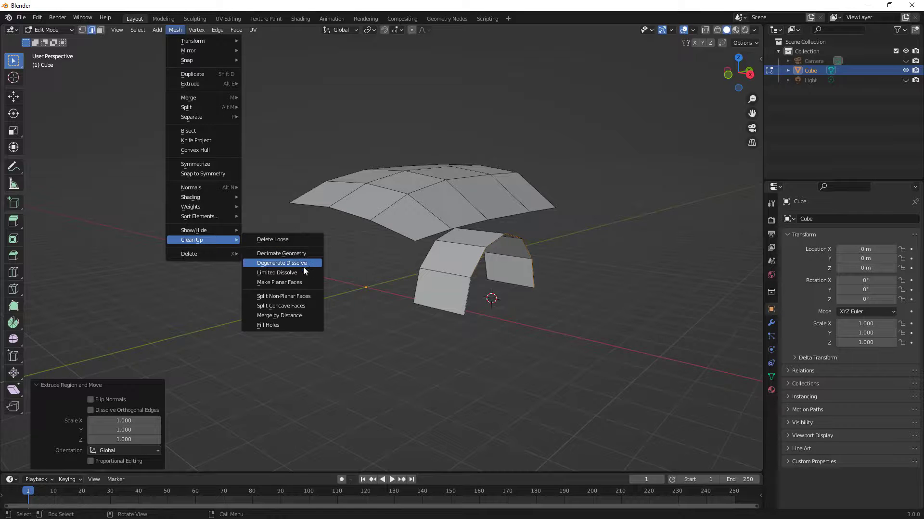
pyautogui.click(298, 317)
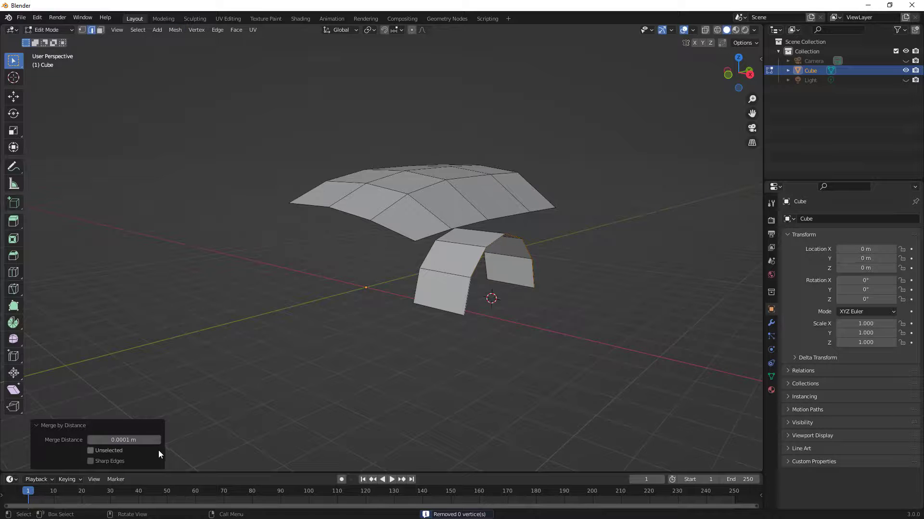
pyautogui.click(121, 440)
pyautogui.write('0.00001')
pyautogui.press('Return')
pyautogui.moveTo(124, 440); pyautogui.dragTo(154, 439)
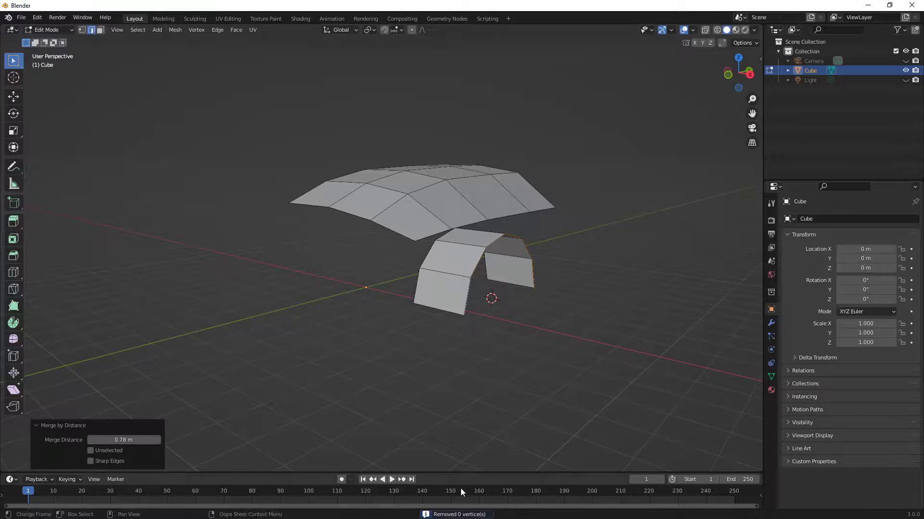
# Step: Select the entire mesh, try merging its vertices by distance at 0.78 m, and clear the selection
pyautogui.click(221, 232)
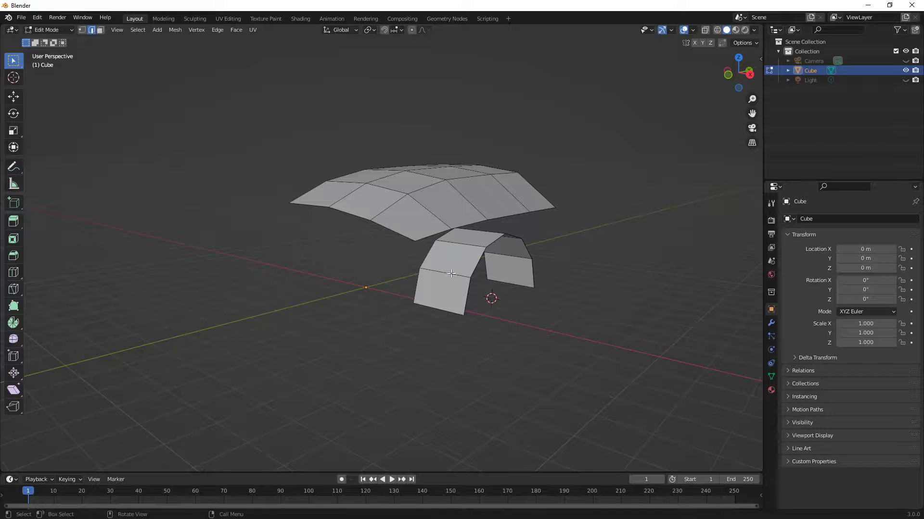
pyautogui.moveTo(261, 91); pyautogui.dragTo(612, 354)
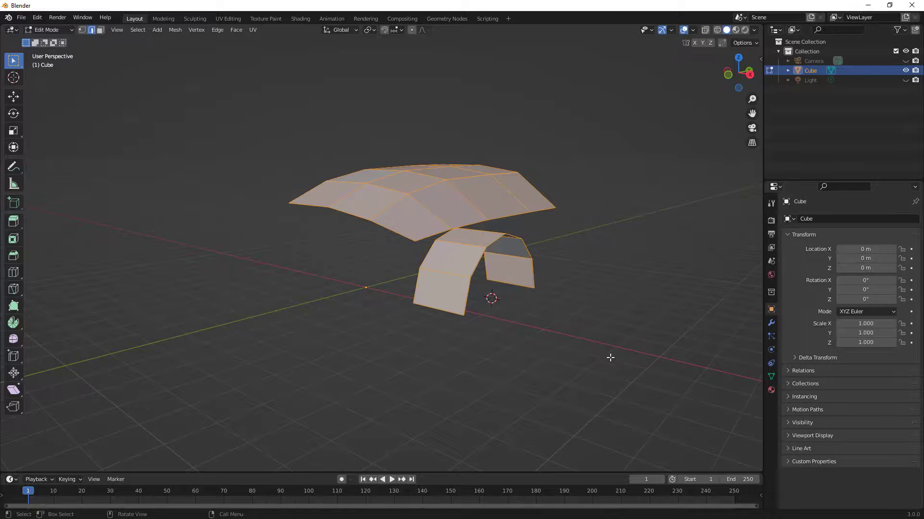
pyautogui.click(176, 31)
pyautogui.moveTo(203, 239)
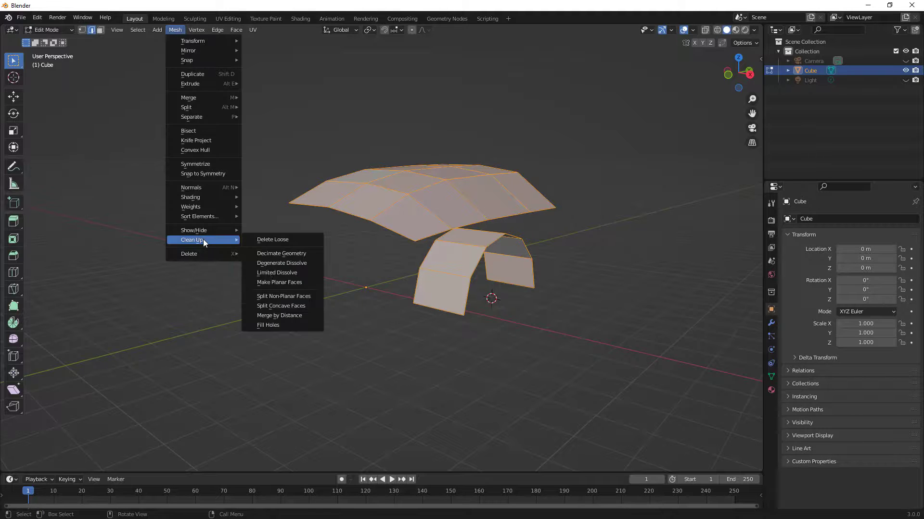
pyautogui.click(293, 315)
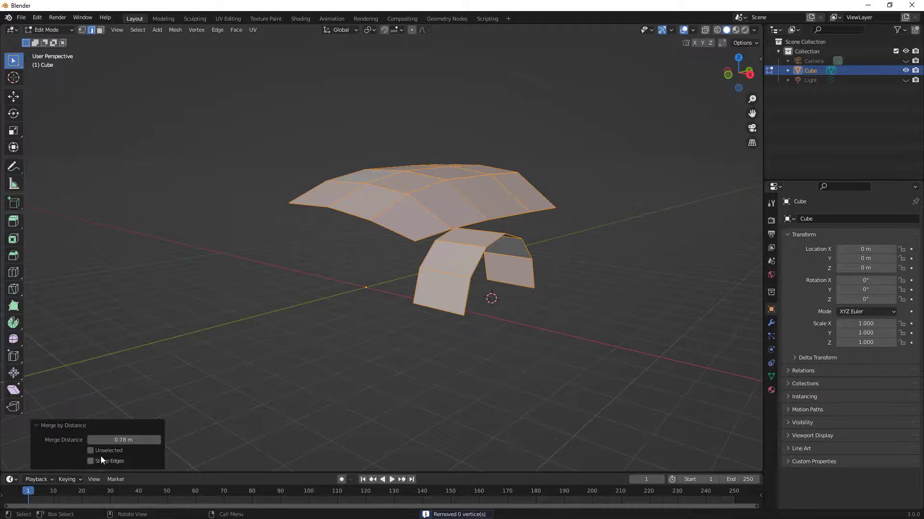
pyautogui.click(221, 374)
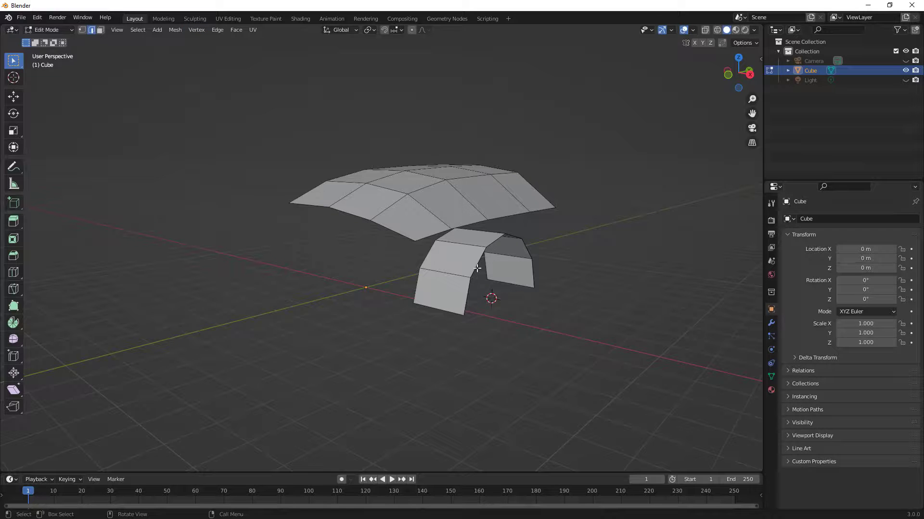
# Step: Edge-slide the overlapping loop on the arch's outer rim back to about the middle of the arch's width, at a factor of 0.439
pyautogui.keyDown('alt'); pyautogui.click(467, 299); pyautogui.keyUp('alt')
pyautogui.press('e')
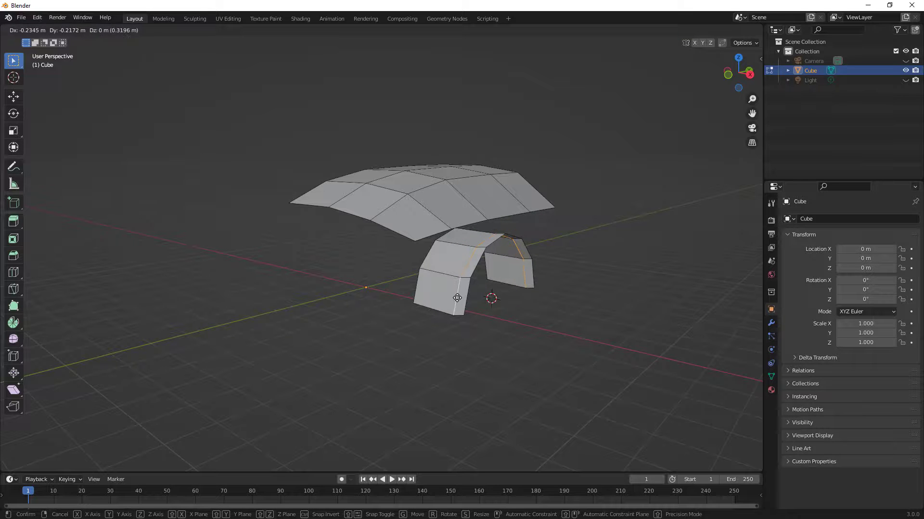
pyautogui.click(457, 298)
pyautogui.press('g')
pyautogui.press('g')
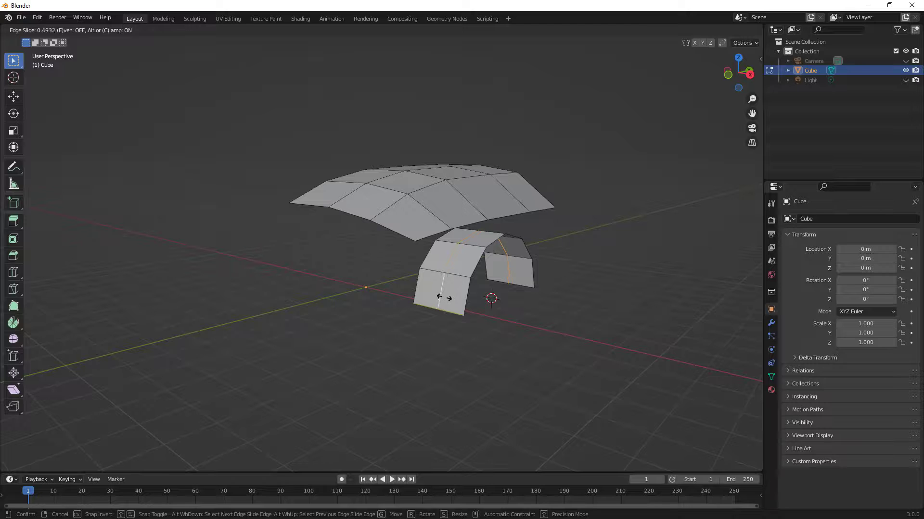
pyautogui.click(445, 298)
# Step: Try to move the arch's outer edge loop inward and downward
pyautogui.moveTo(464, 285); pyautogui.dragTo(490, 251, button='middle')
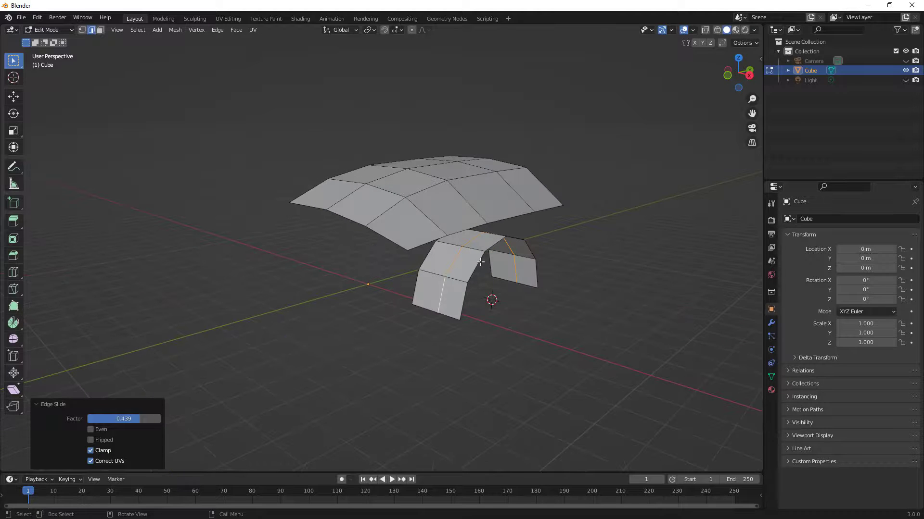
pyautogui.keyDown('alt'); pyautogui.click(481, 263); pyautogui.keyUp('alt')
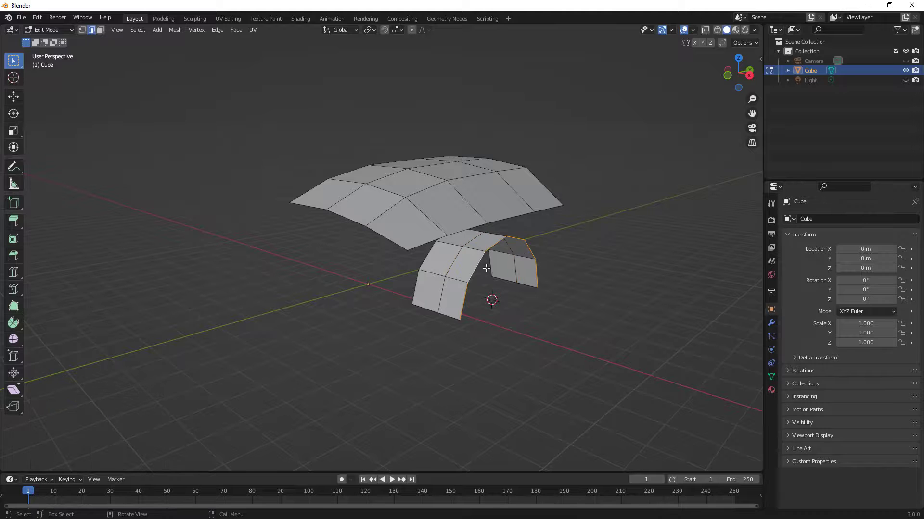
pyautogui.press('e')
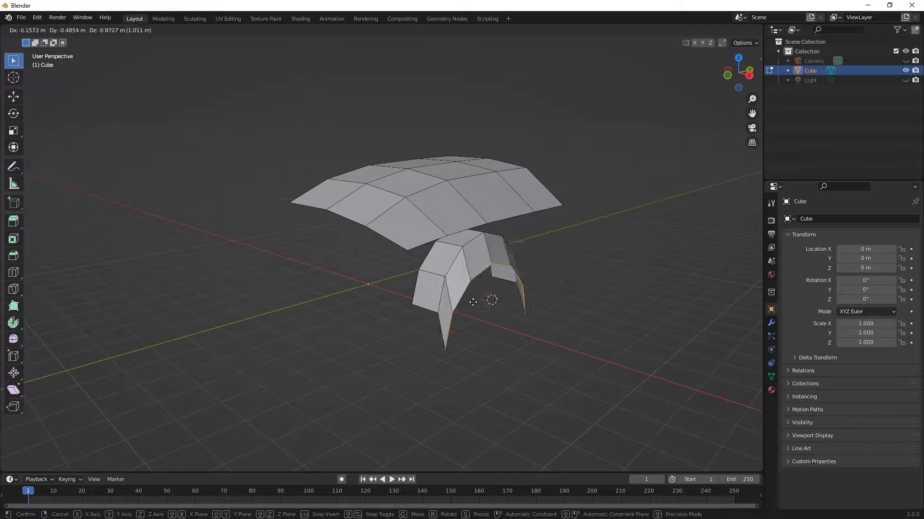
pyautogui.rightClick(534, 272)
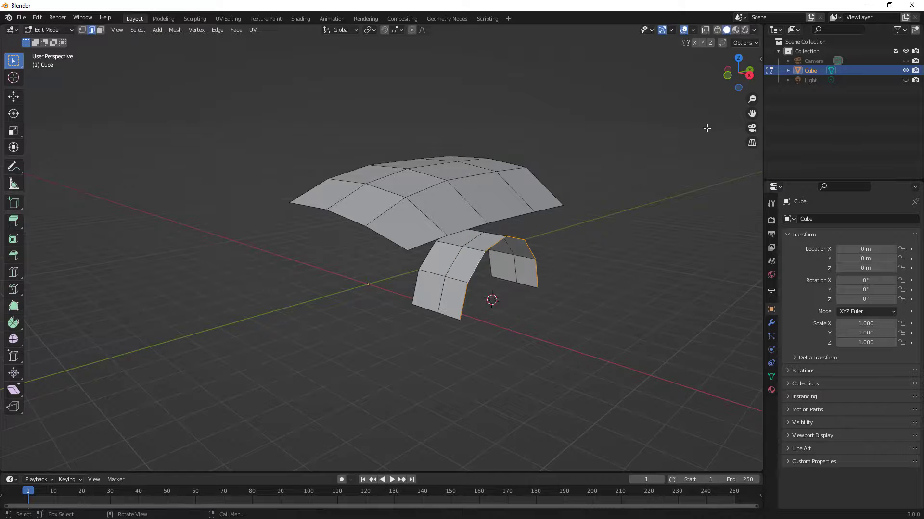
# Step: Select the arch's outer edge loop and set the transform pivot point to 3D Cursor
pyautogui.click(749, 75)
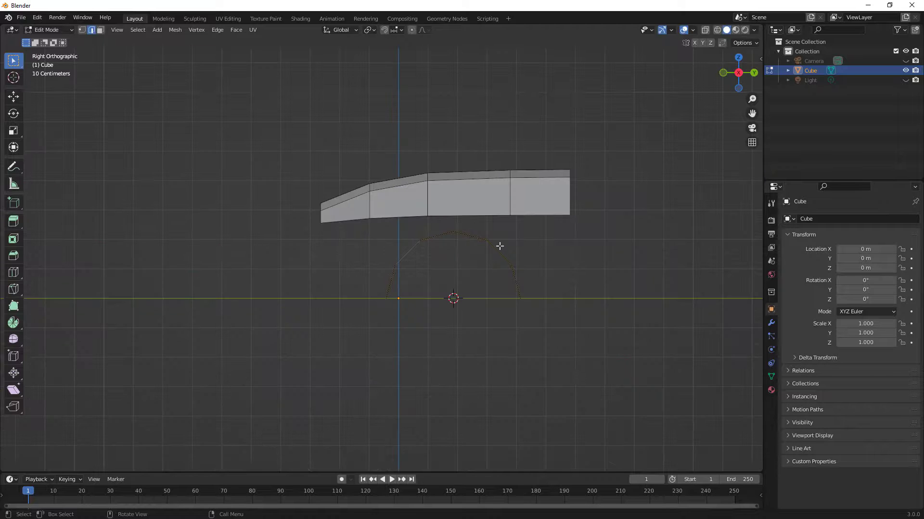
pyautogui.moveTo(452, 253); pyautogui.dragTo(466, 272, button='middle')
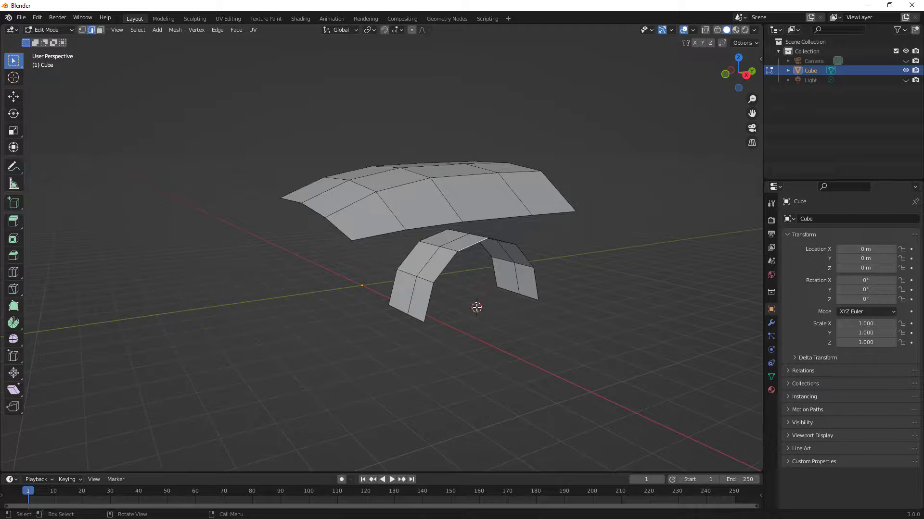
pyautogui.keyDown('alt'); pyautogui.click(433, 294); pyautogui.keyUp('alt')
pyautogui.click(748, 77)
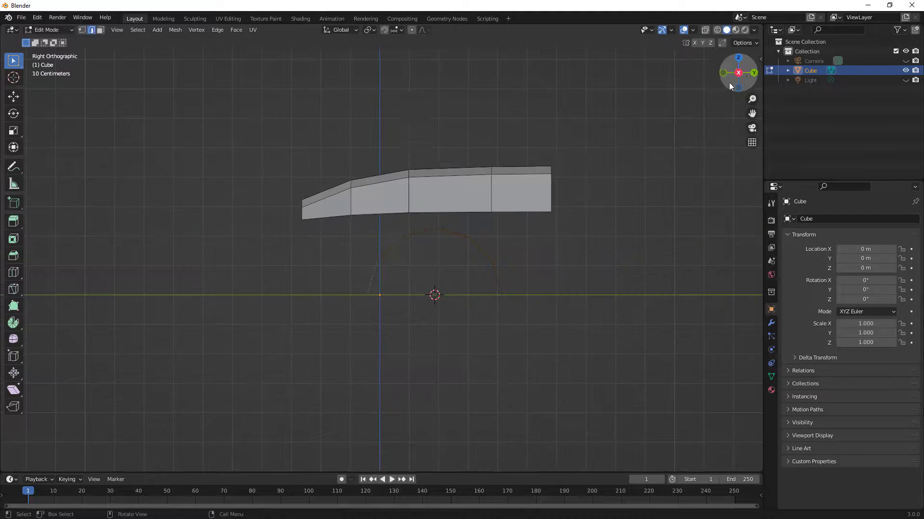
pyautogui.moveTo(416, 124); pyautogui.dragTo(443, 148, button='middle')
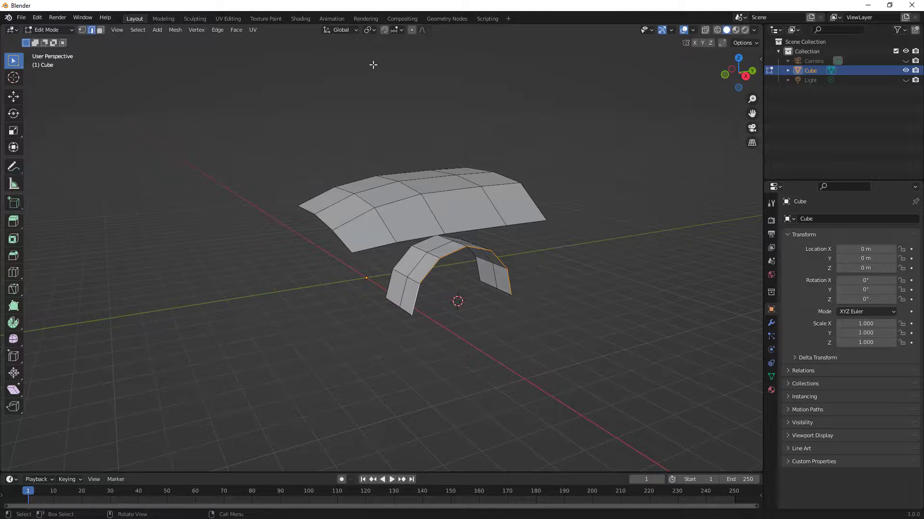
pyautogui.click(356, 30)
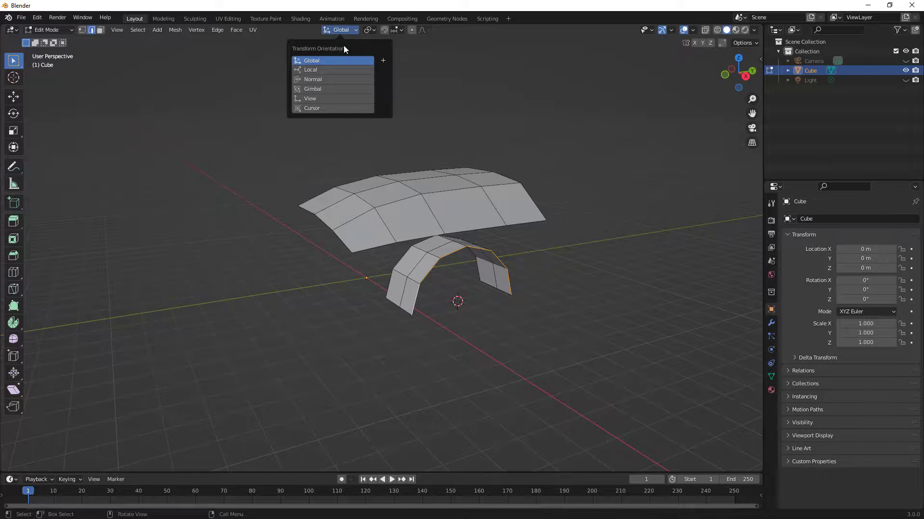
pyautogui.click(374, 30)
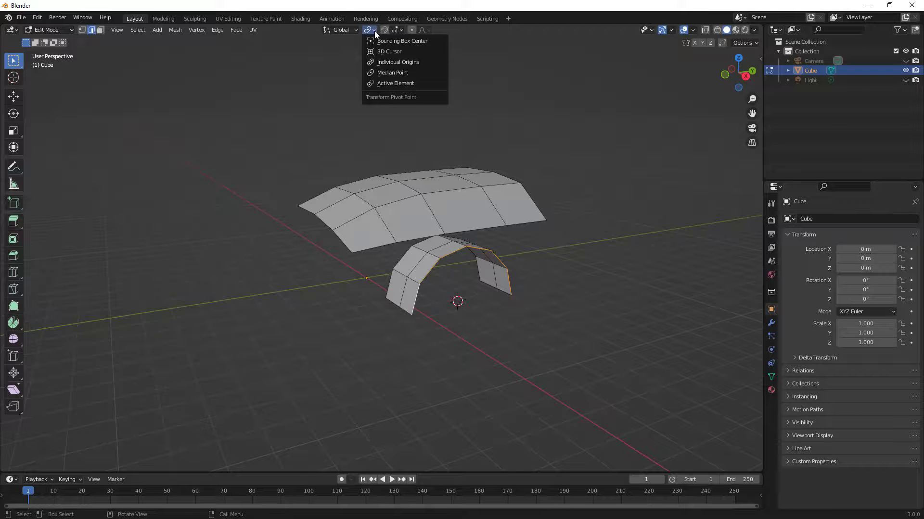
pyautogui.click(387, 72)
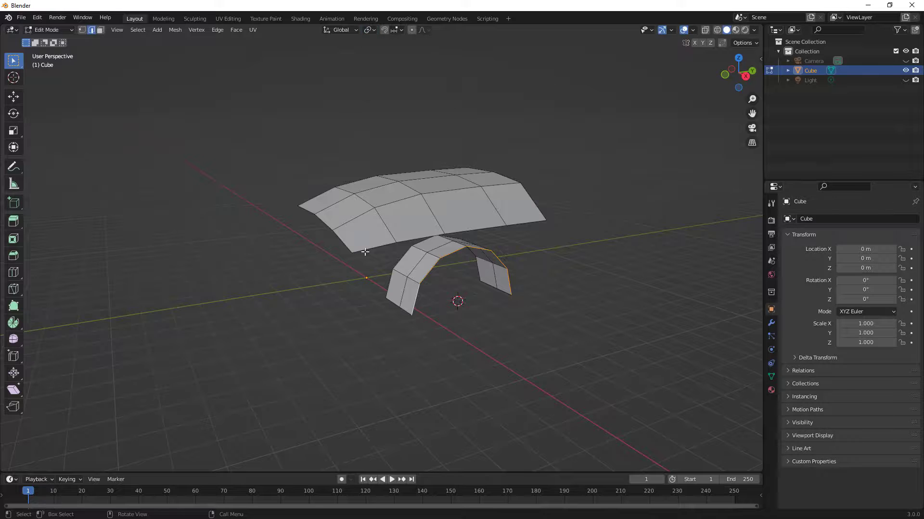
pyautogui.click(372, 30)
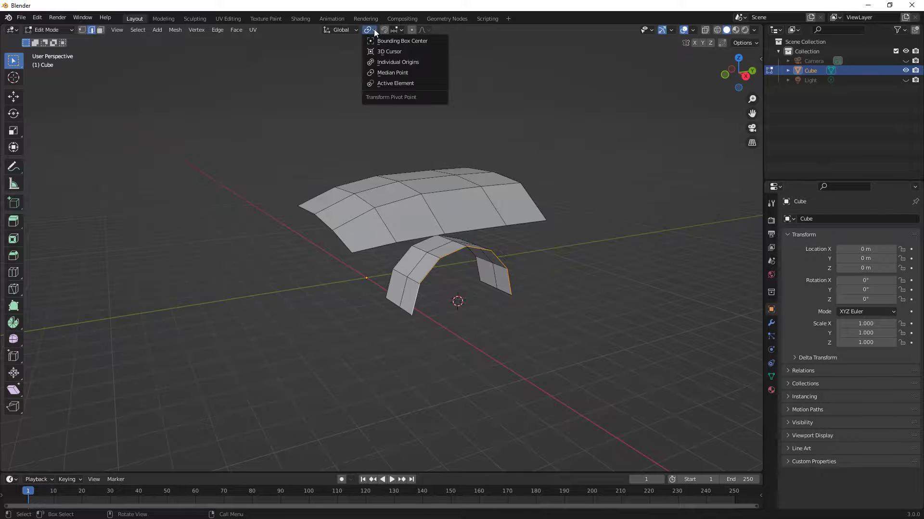
pyautogui.click(396, 61)
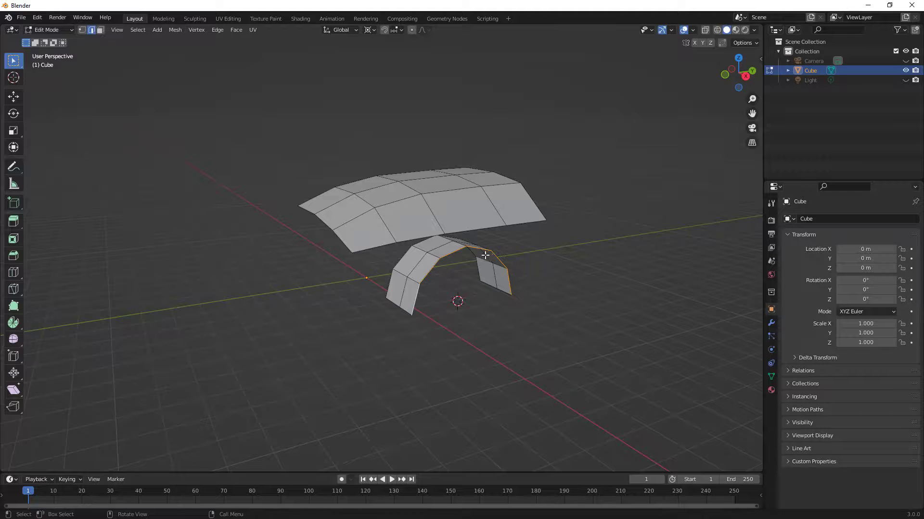
# Step: Extrude the arch's outer edge loop and scale it by 1.188 about the 3D cursor to form an outward rim
pyautogui.press('s')
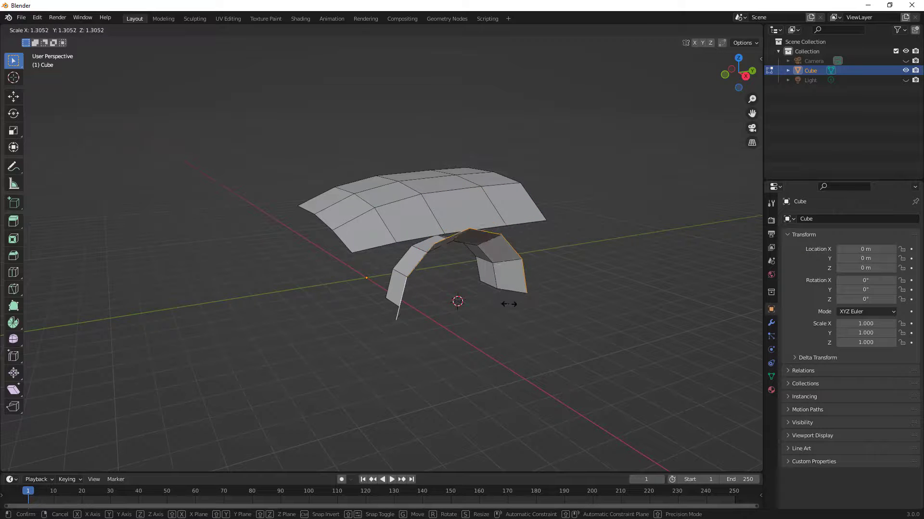
pyautogui.click(507, 309)
pyautogui.click(745, 76)
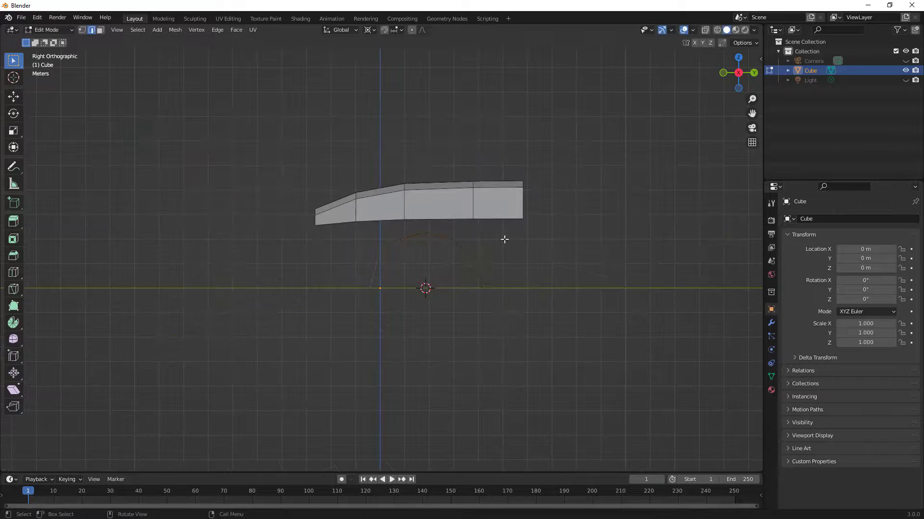
pyautogui.press('e')
pyautogui.press('e')
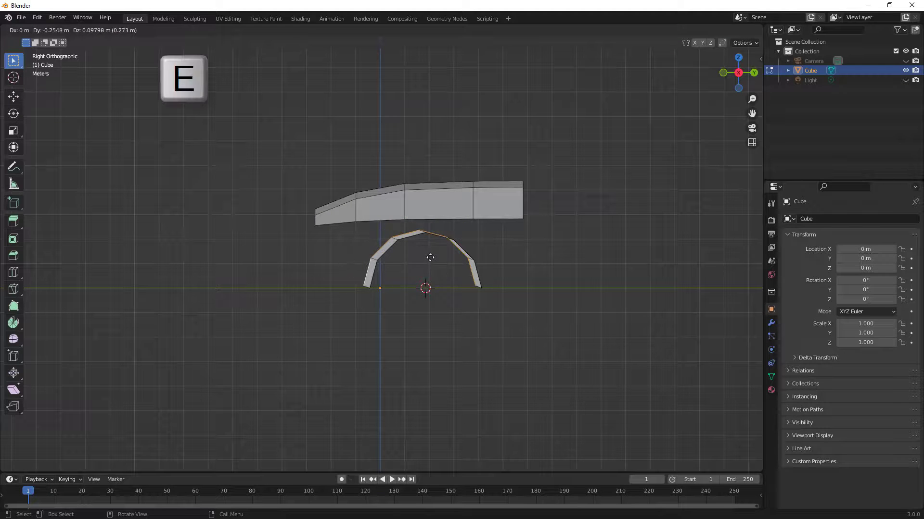
pyautogui.press('s')
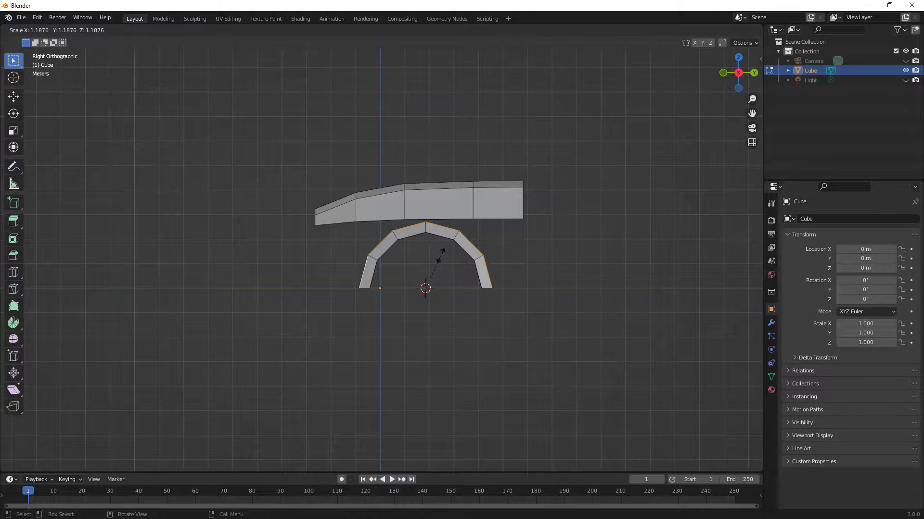
pyautogui.click(439, 255)
pyautogui.moveTo(433, 258); pyautogui.dragTo(464, 264, button='middle')
pyautogui.scroll(2, 478, 256)
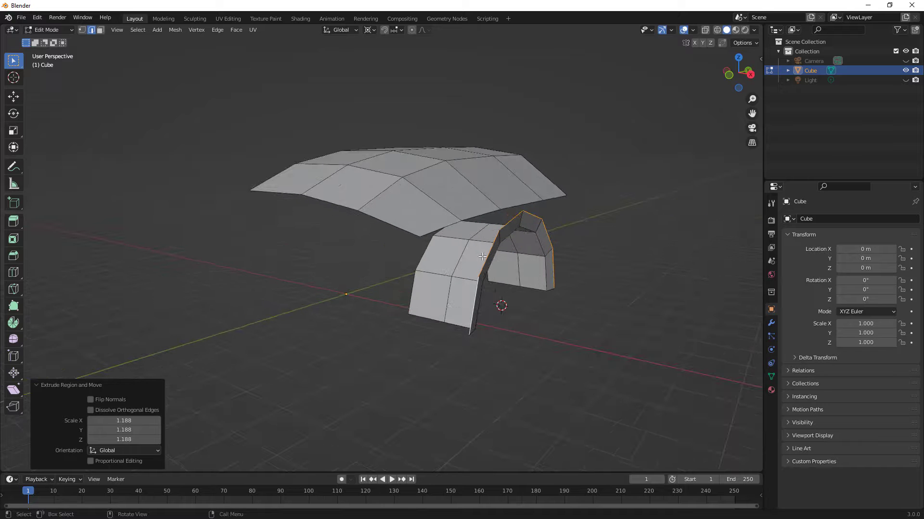
# Step: Extrude the rim's outer edge loop toward the curved surface, moving it -1.81 m in X and 1.3201 m in Z
pyautogui.click(731, 75)
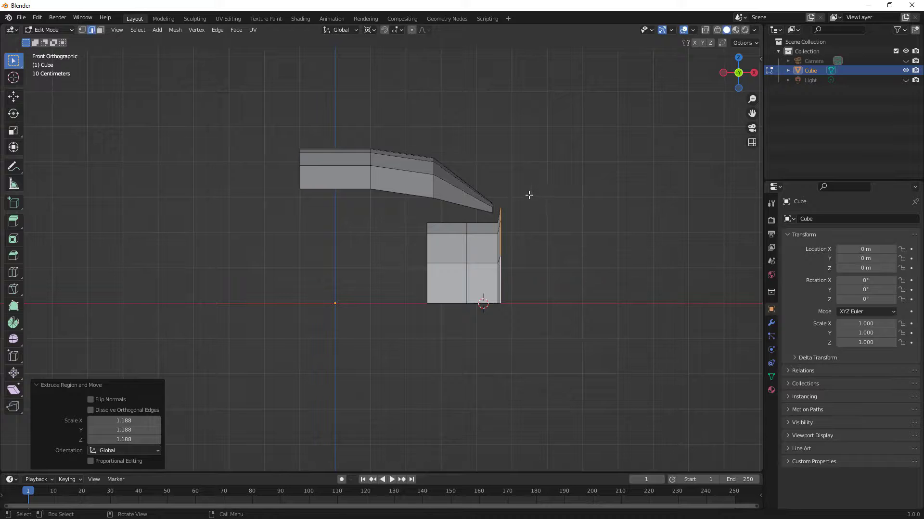
pyautogui.press('e')
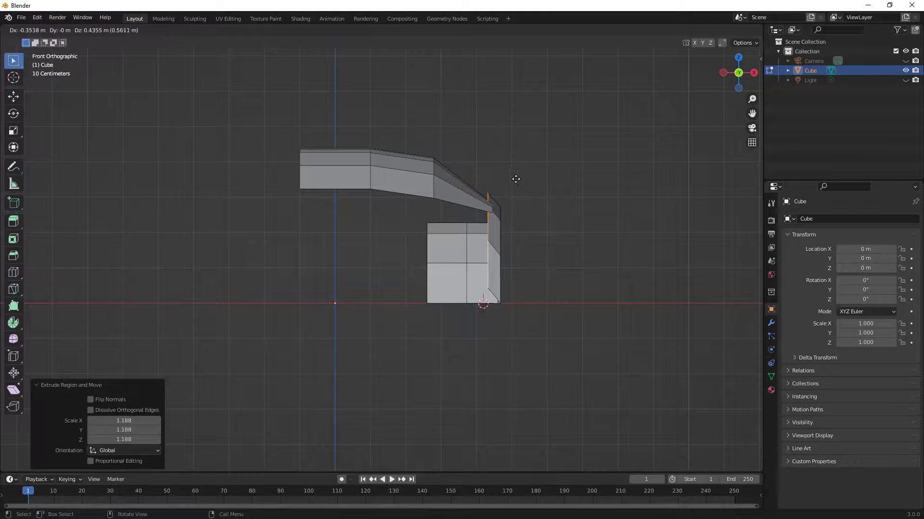
pyautogui.click(465, 148)
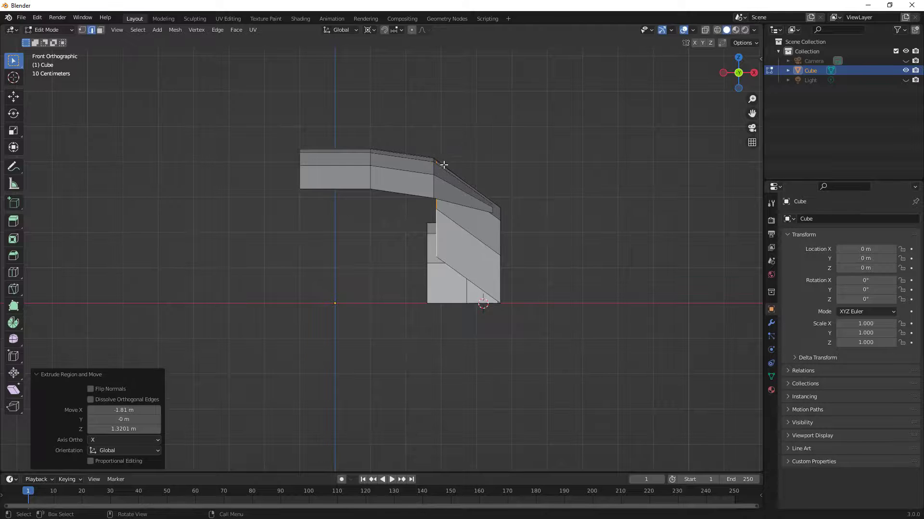
pyautogui.moveTo(530, 214); pyautogui.dragTo(437, 200, button='middle')
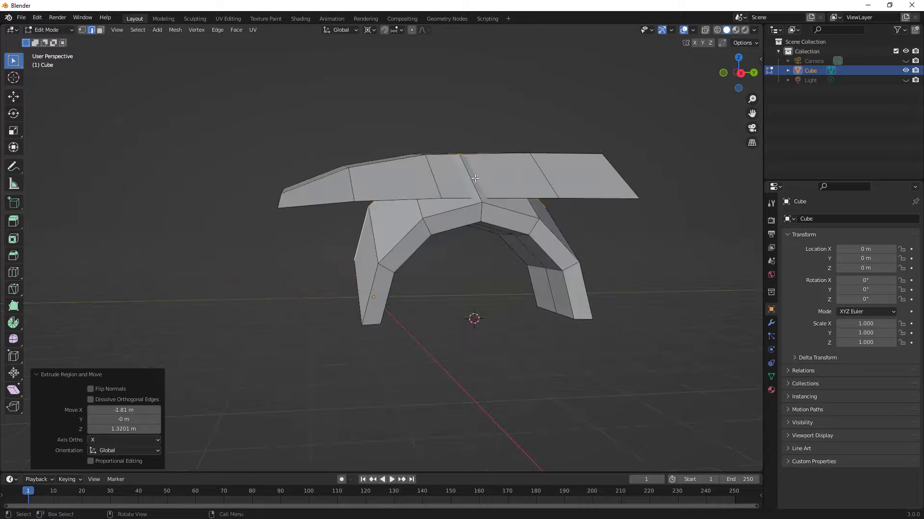
pyautogui.moveTo(514, 193); pyautogui.dragTo(508, 218, button='middle')
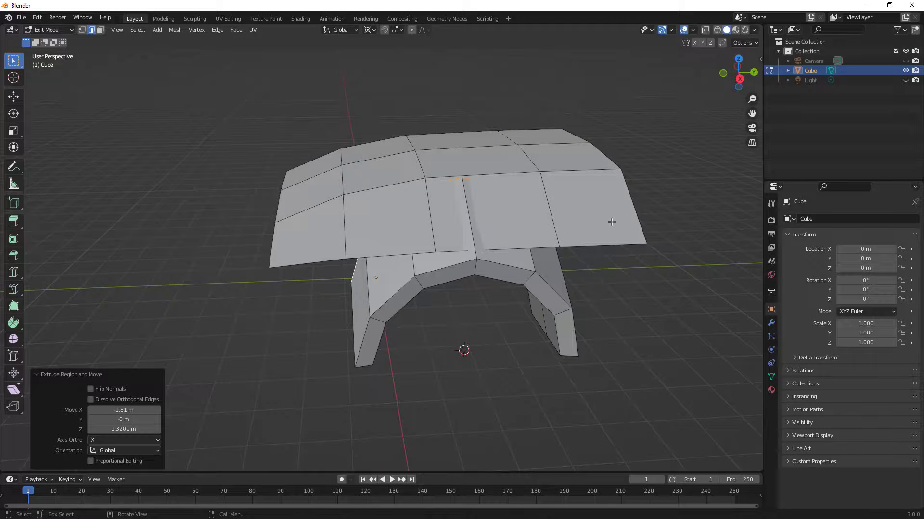
pyautogui.moveTo(416, 226); pyautogui.dragTo(447, 213, button='middle')
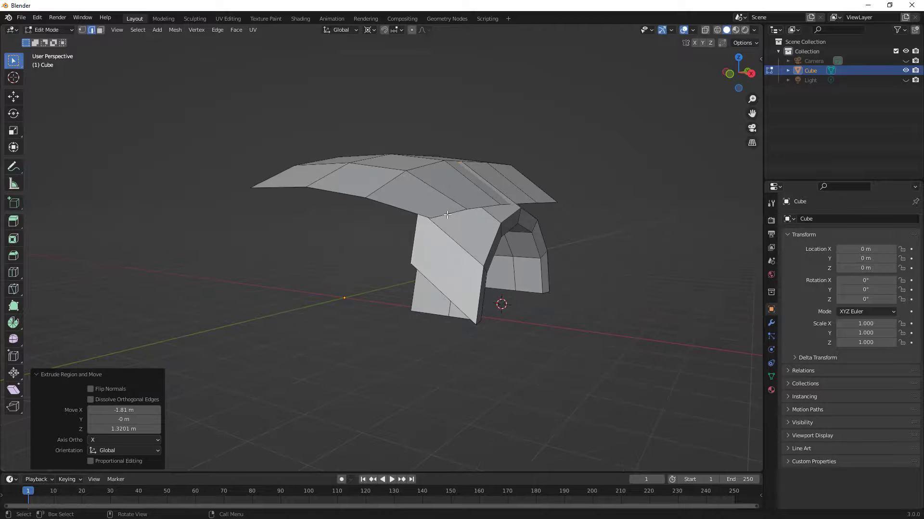
# Step: Try to move the curved surface's side edge inward and upward, and undo the move
pyautogui.click(729, 74)
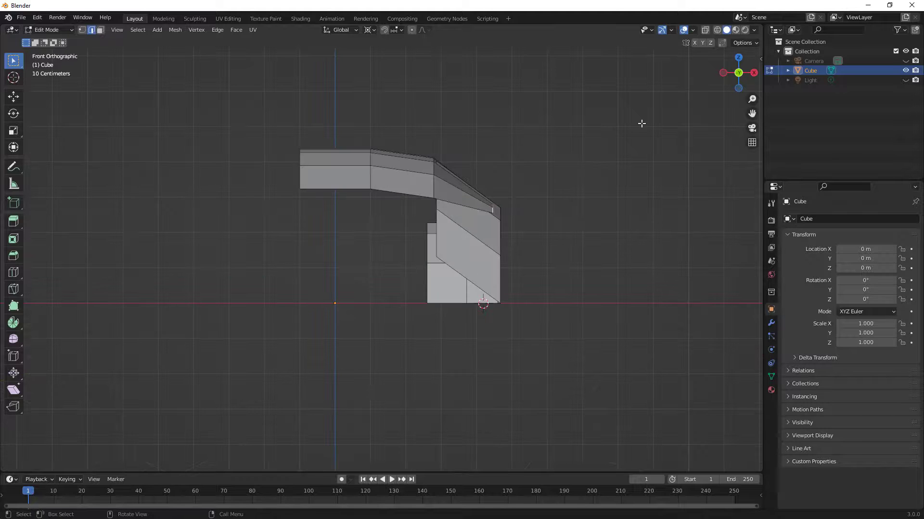
pyautogui.press('g')
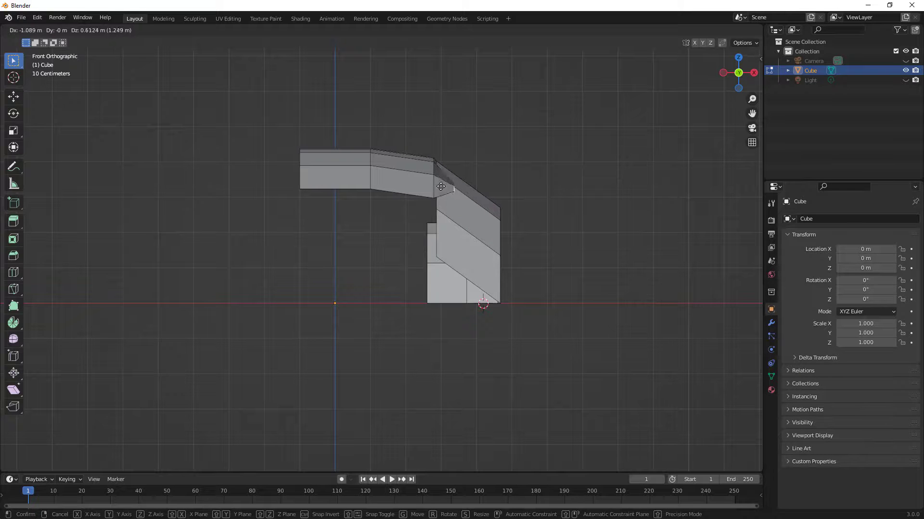
pyautogui.click(446, 177)
pyautogui.moveTo(523, 226); pyautogui.dragTo(473, 246, button='middle')
pyautogui.hotkey('ctrl', 'z')
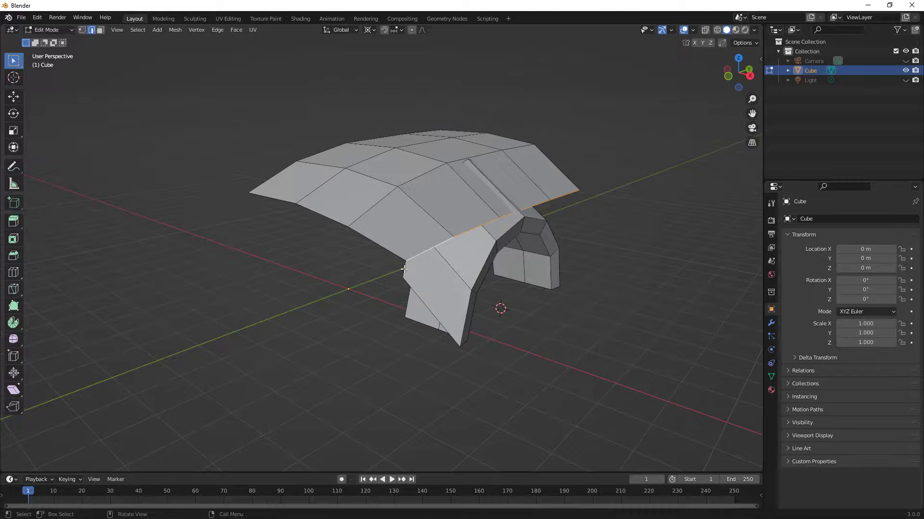
pyautogui.hotkey('ctrl', 'z')
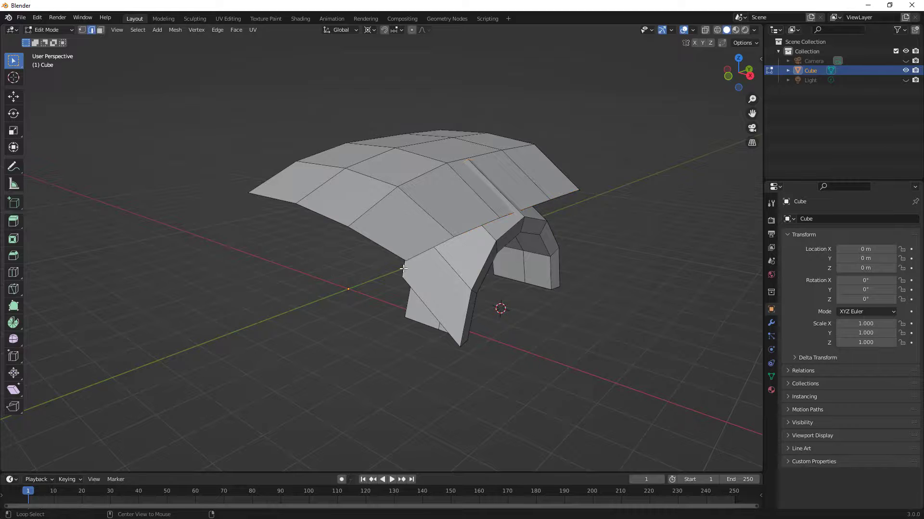
# Step: Move the newly extruded edge loop back outward by 1.1023 m in X and -0.1497 m in Z
pyautogui.click(729, 76)
pyautogui.press('g')
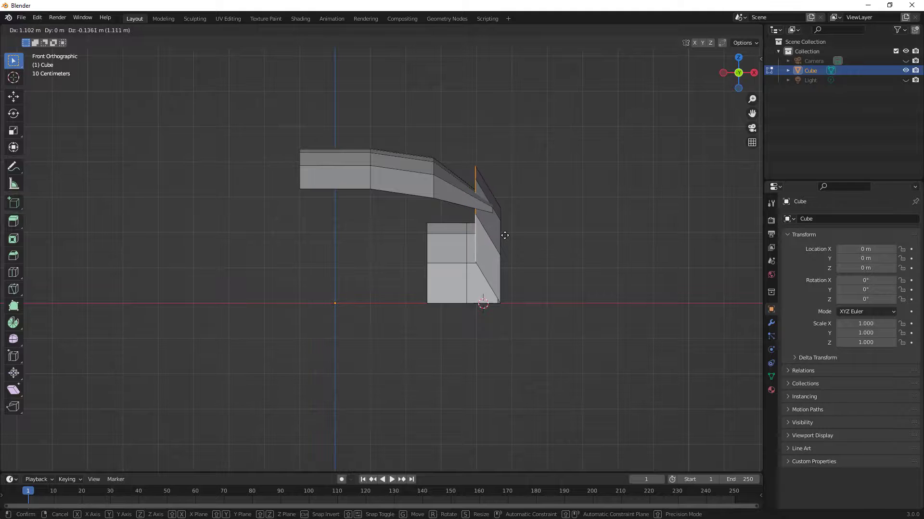
pyautogui.click(505, 235)
pyautogui.moveTo(524, 260); pyautogui.dragTo(412, 264, button='middle')
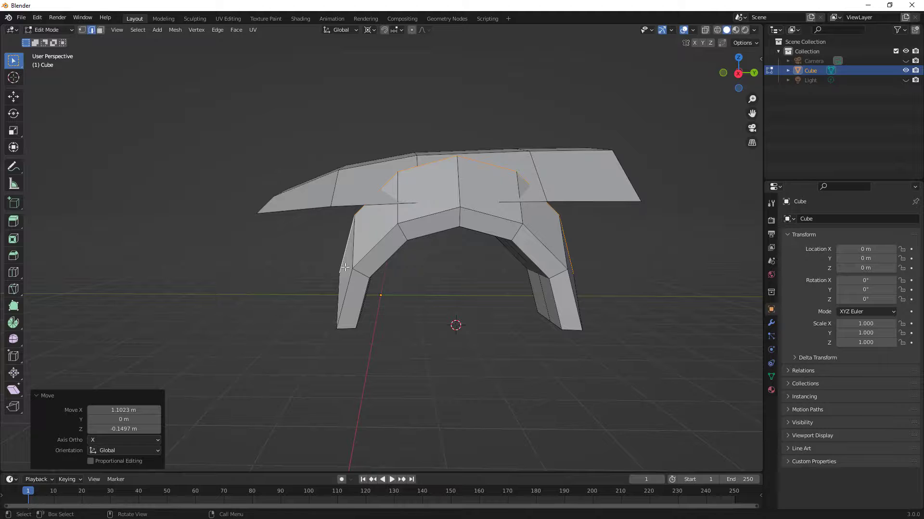
# Step: Scale the extruded edge loop along global Y by 1.811 and clear the selection
pyautogui.click(738, 74)
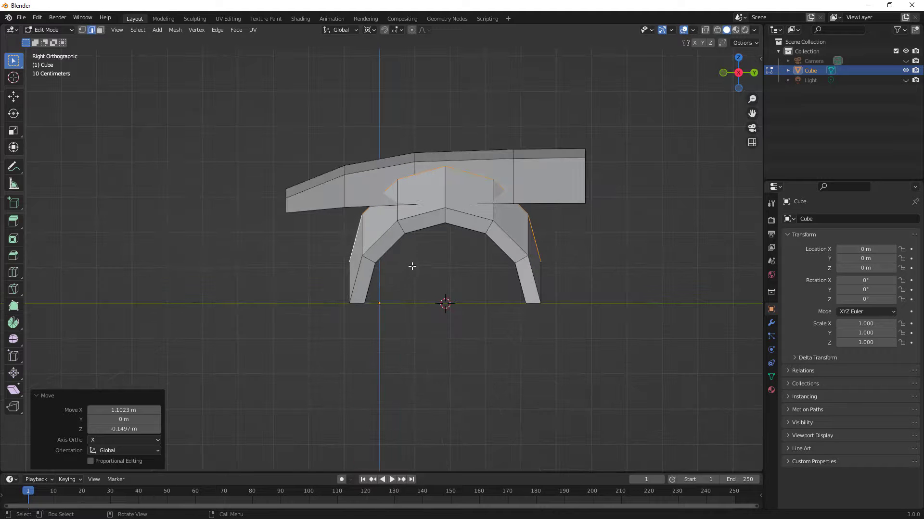
pyautogui.scroll(1, 430, 259)
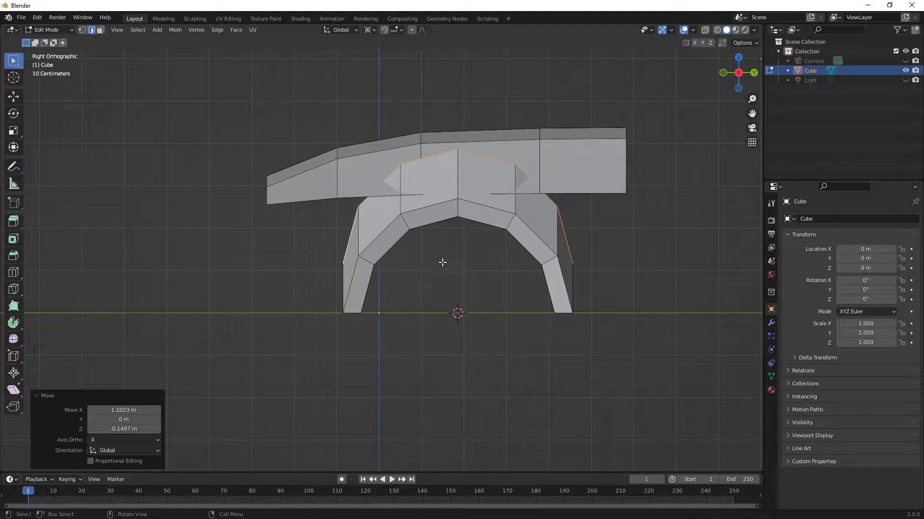
pyautogui.press('s')
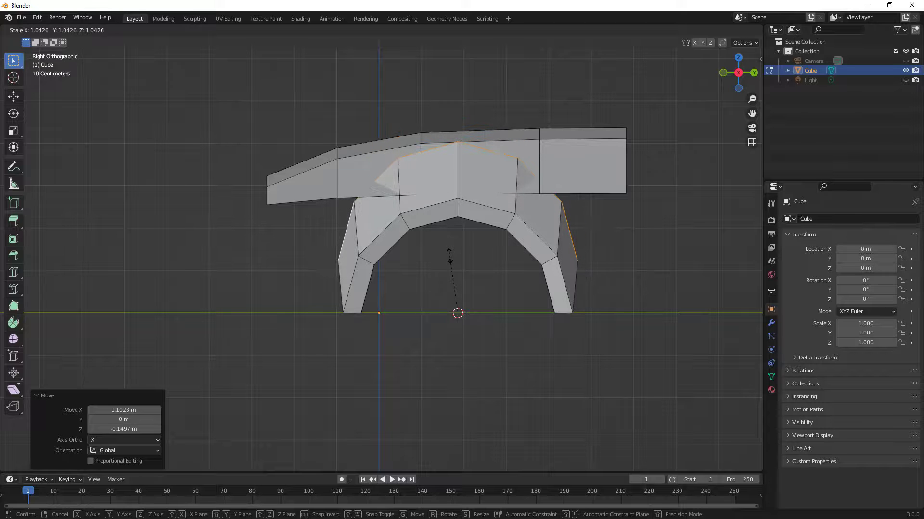
pyautogui.press('y')
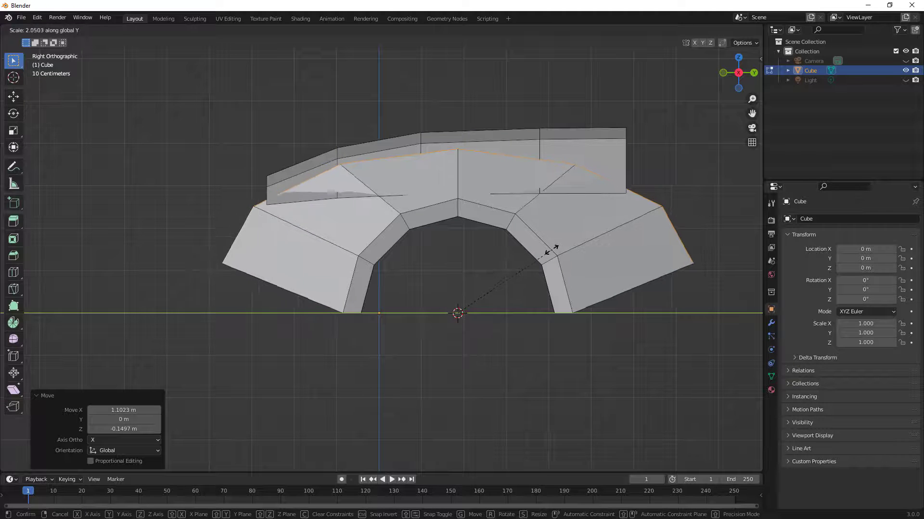
pyautogui.click(532, 254)
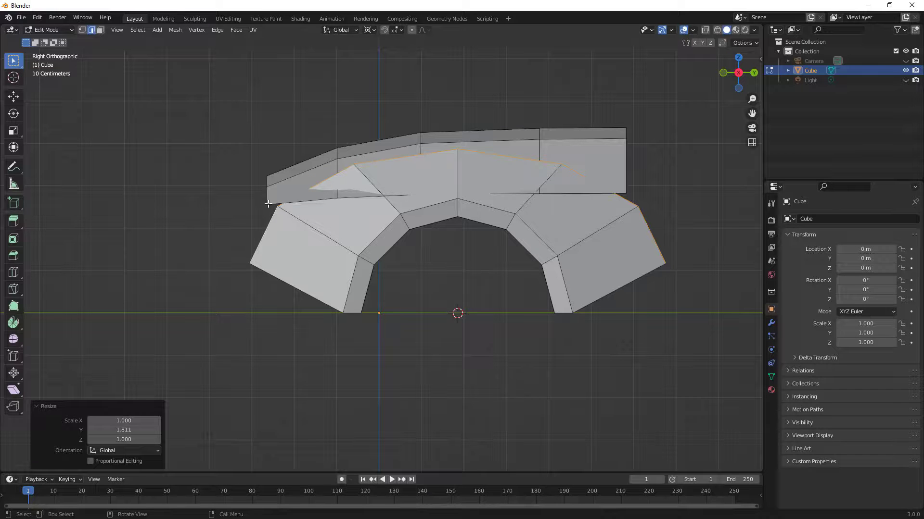
pyautogui.click(164, 84)
# Step: In vertex mode, knife-cut an arched line across the surface's side faces, from the lower front corner to the rear edge
pyautogui.click(82, 29)
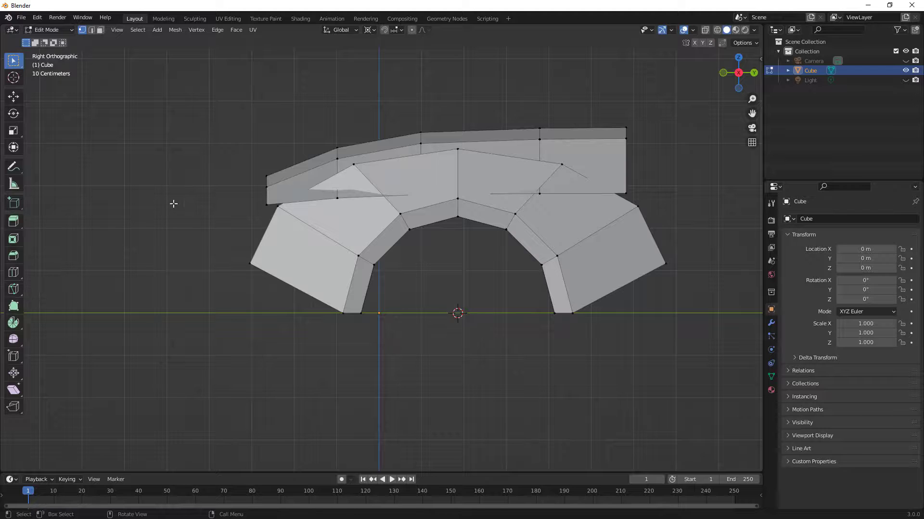
pyautogui.press('k')
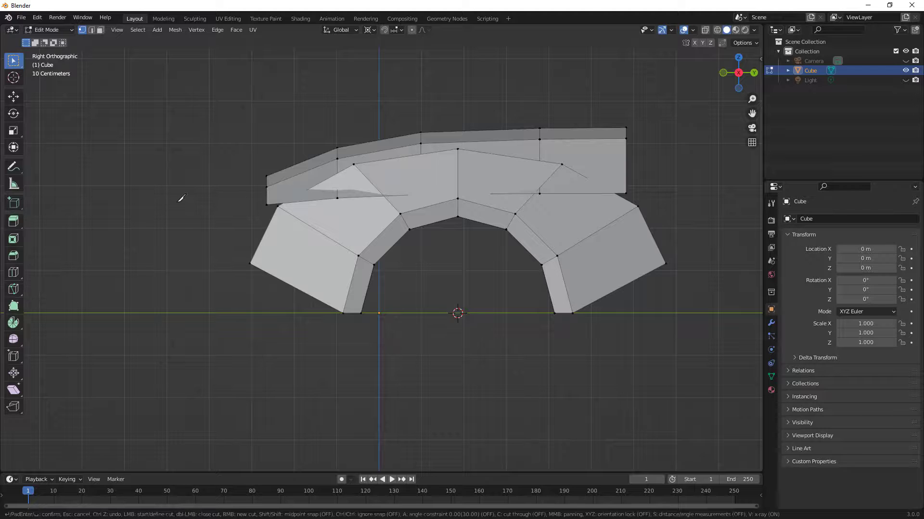
pyautogui.click(266, 205)
pyautogui.click(337, 169)
pyautogui.click(420, 150)
pyautogui.click(539, 154)
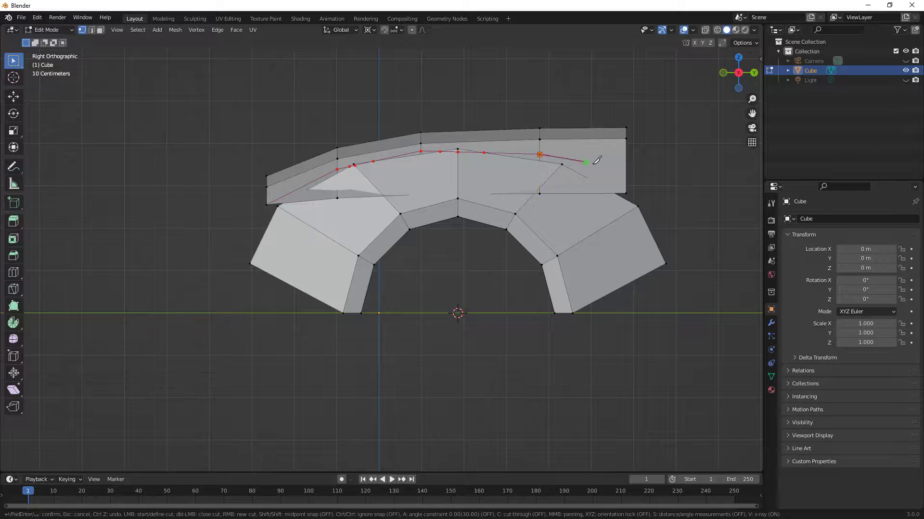
pyautogui.click(626, 181)
pyautogui.press('Return')
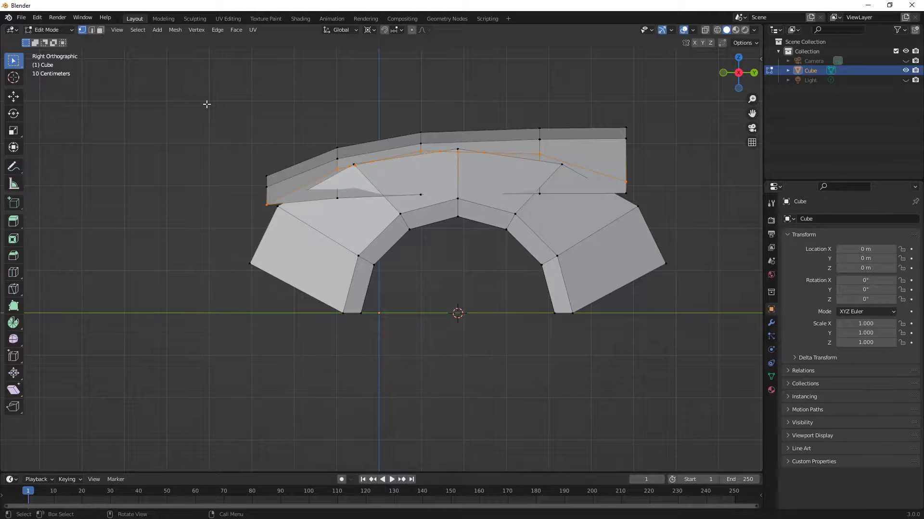
# Step: In face mode, delete the four side faces of the curved surface below the arched knife cut
pyautogui.click(99, 30)
pyautogui.click(787, 71)
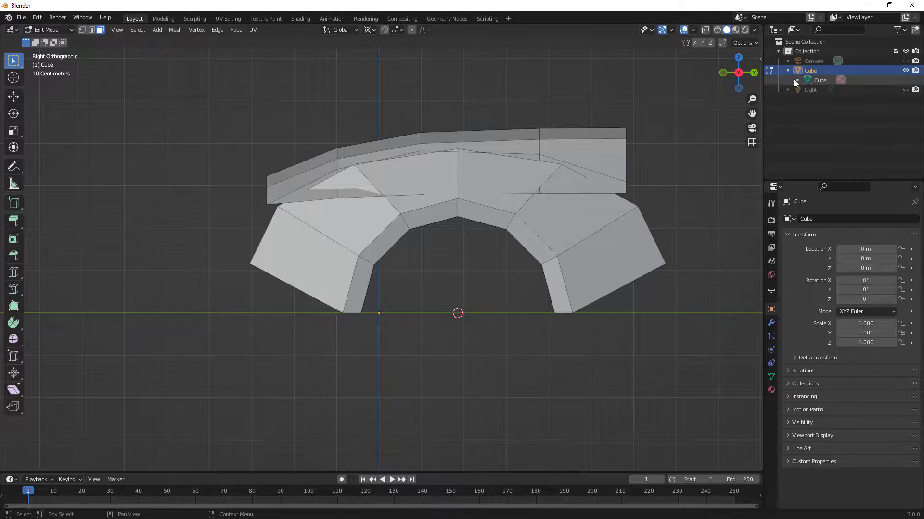
pyautogui.click(797, 81)
pyautogui.click(788, 71)
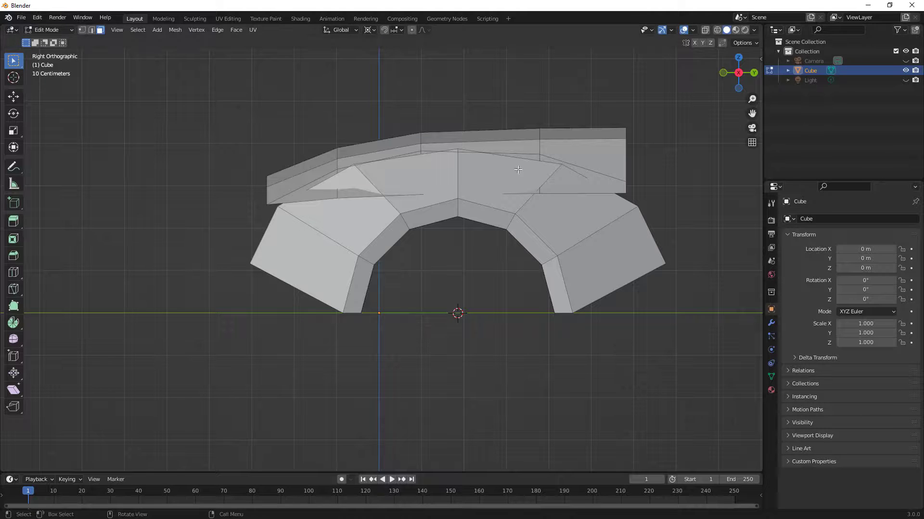
pyautogui.moveTo(602, 154); pyautogui.dragTo(456, 220, button='middle')
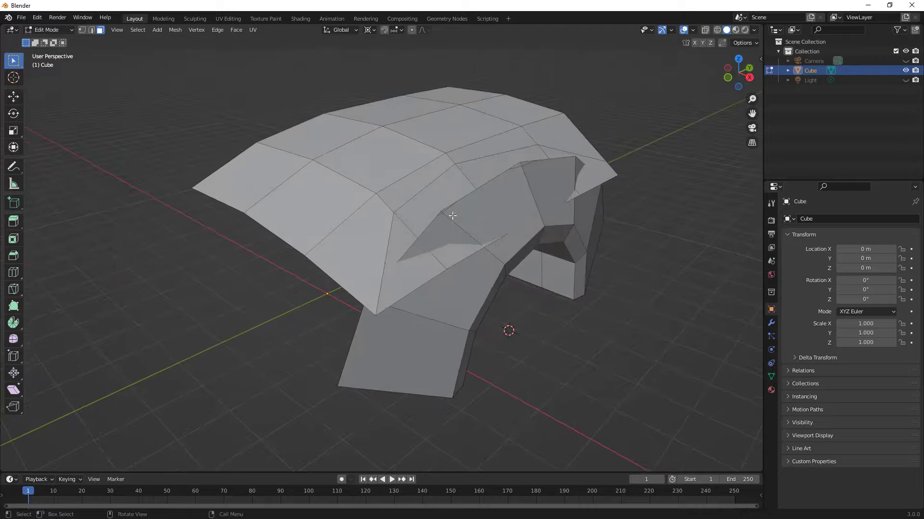
pyautogui.scroll(1, 448, 212)
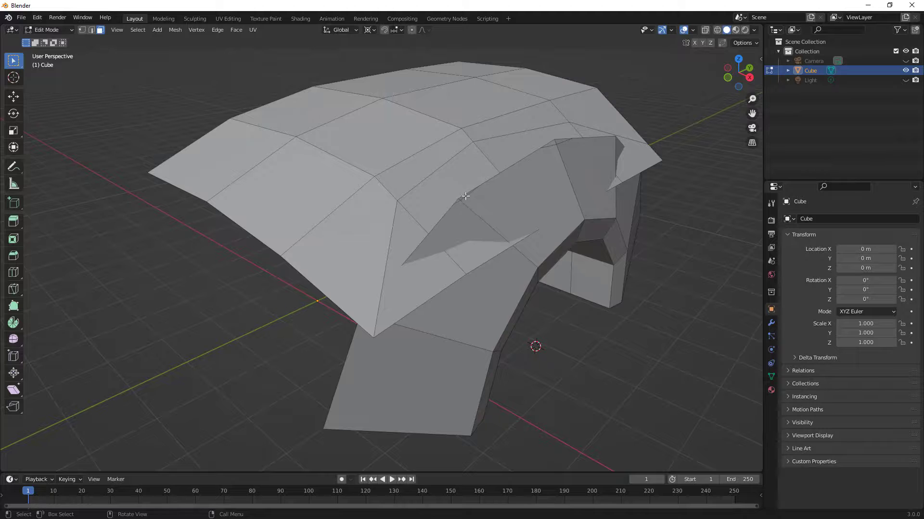
pyautogui.click(407, 238)
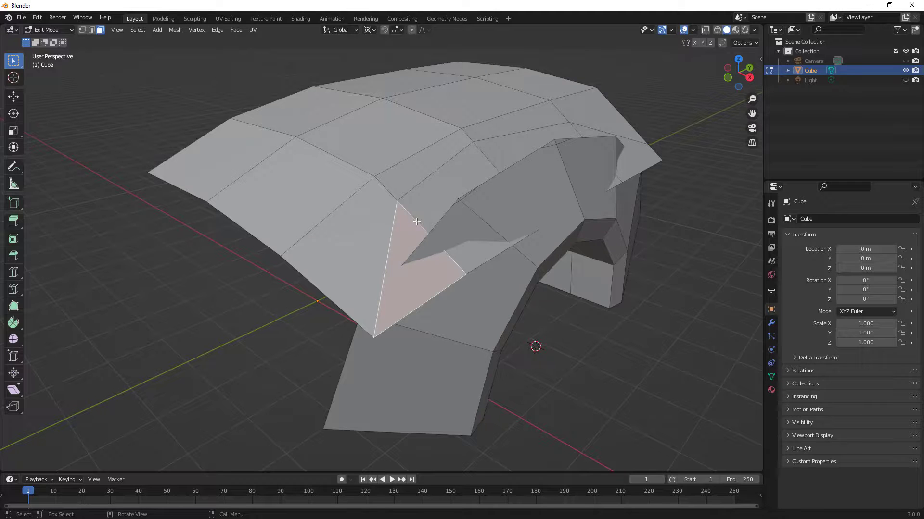
pyautogui.keyDown('shift'); pyautogui.click(486, 153); pyautogui.keyUp('shift')
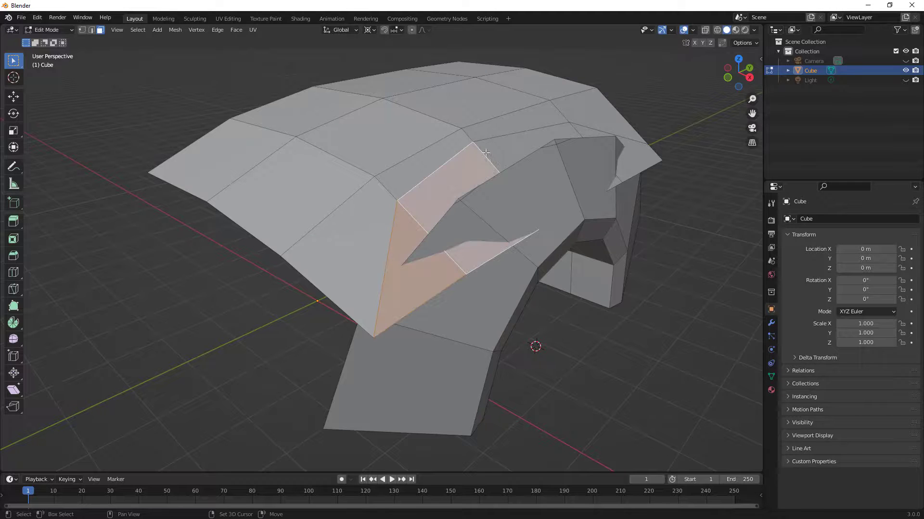
pyautogui.keyDown('shift'); pyautogui.click(516, 150); pyautogui.keyUp('shift')
pyautogui.keyDown('shift'); pyautogui.click(649, 159); pyautogui.keyUp('shift')
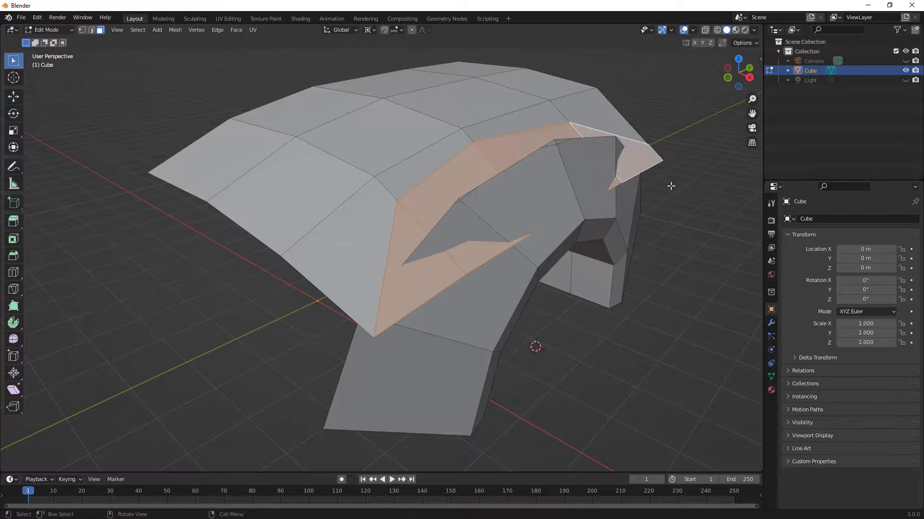
pyautogui.press('x')
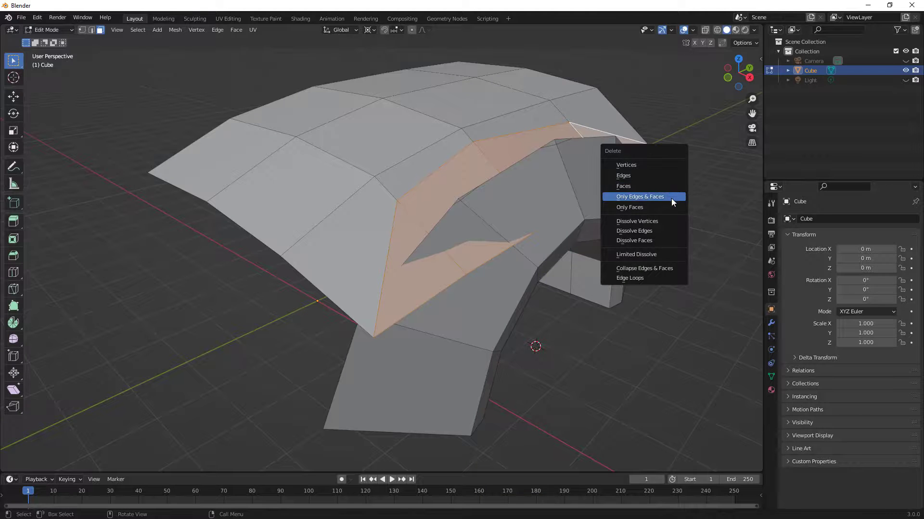
pyautogui.click(652, 186)
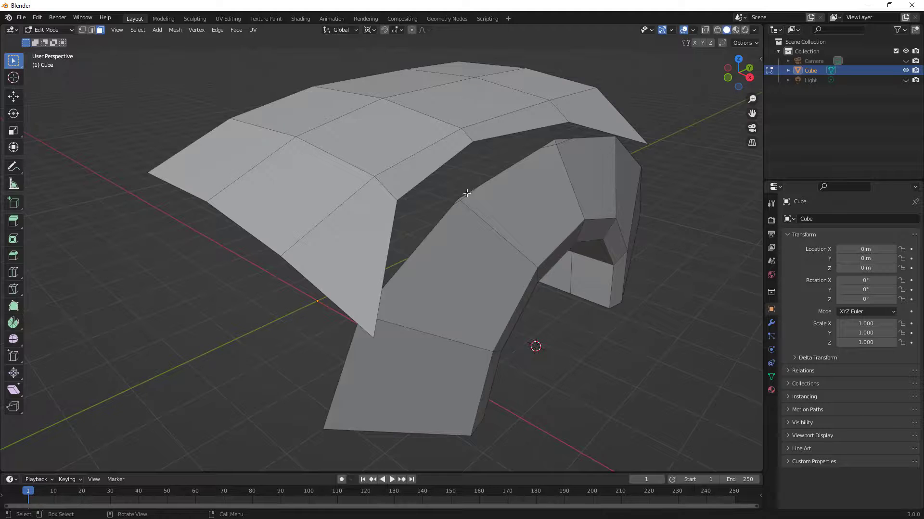
# Step: In edge mode, dissolve the short stray edges at the outer corners of the arch's upper rim
pyautogui.scroll(1, 465, 192)
pyautogui.click(92, 30)
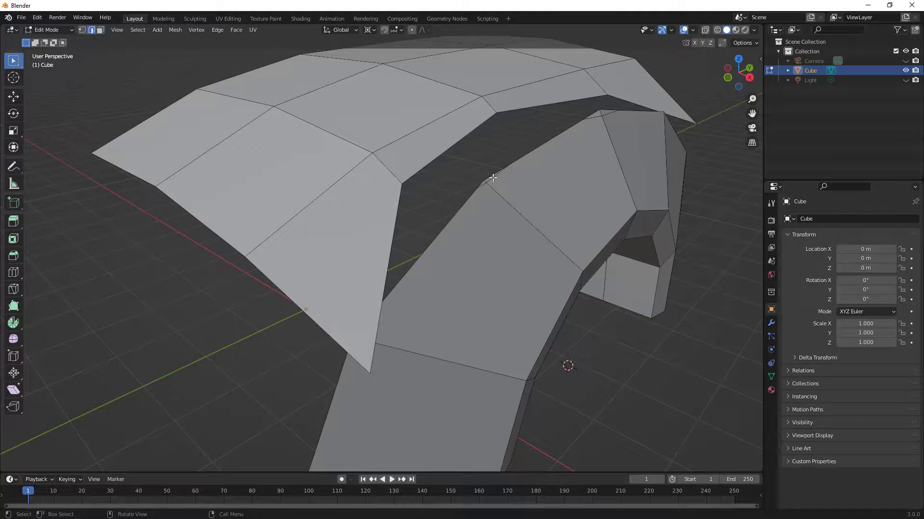
pyautogui.press('x')
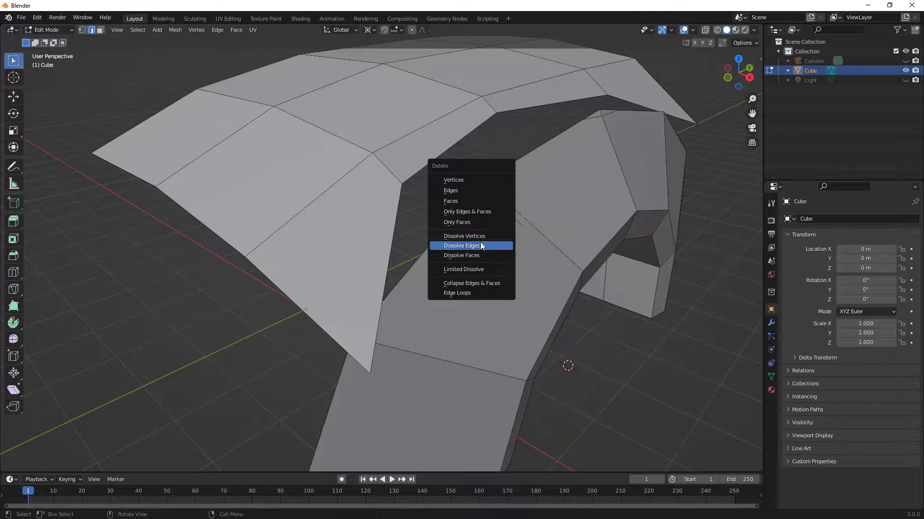
pyautogui.click(480, 245)
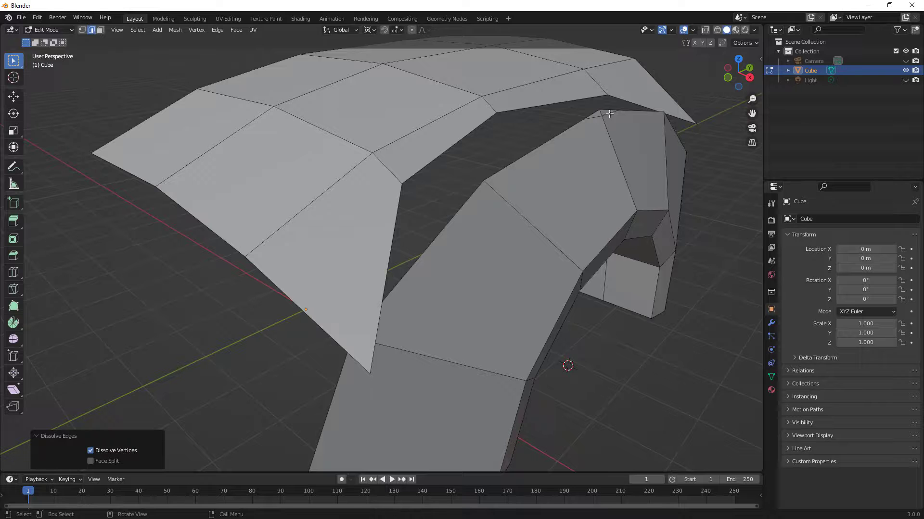
pyautogui.click(598, 116)
pyautogui.press('x')
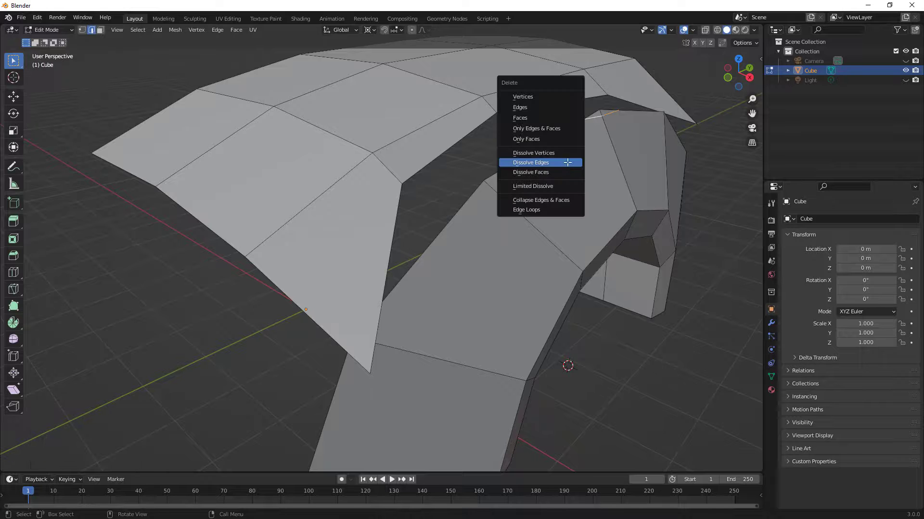
pyautogui.click(567, 162)
# Step: In the right view, slide the surface's middle cross edges above the arch's centre vertex and raise them 0.14176 m in Z
pyautogui.moveTo(501, 198); pyautogui.dragTo(535, 207, button='middle')
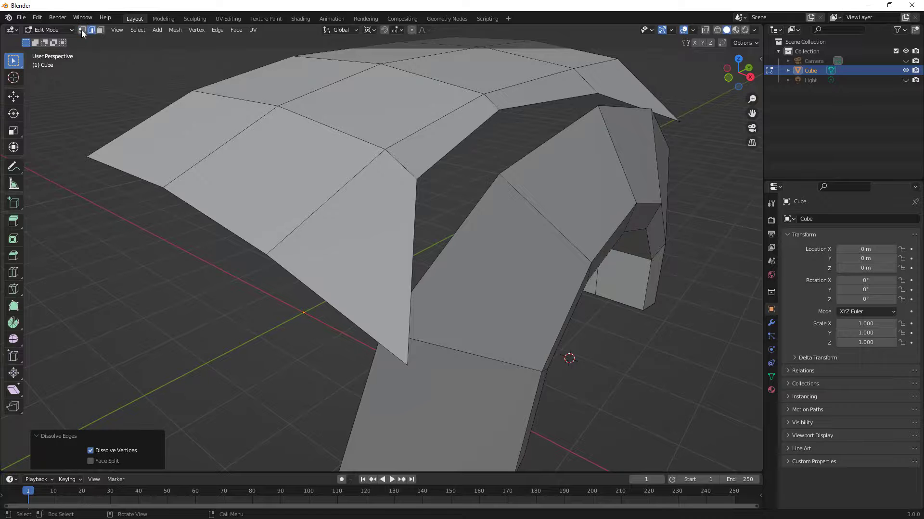
pyautogui.moveTo(484, 138); pyautogui.dragTo(475, 187, button='middle')
pyautogui.moveTo(446, 185); pyautogui.dragTo(732, 103, button='middle')
pyautogui.click(738, 77)
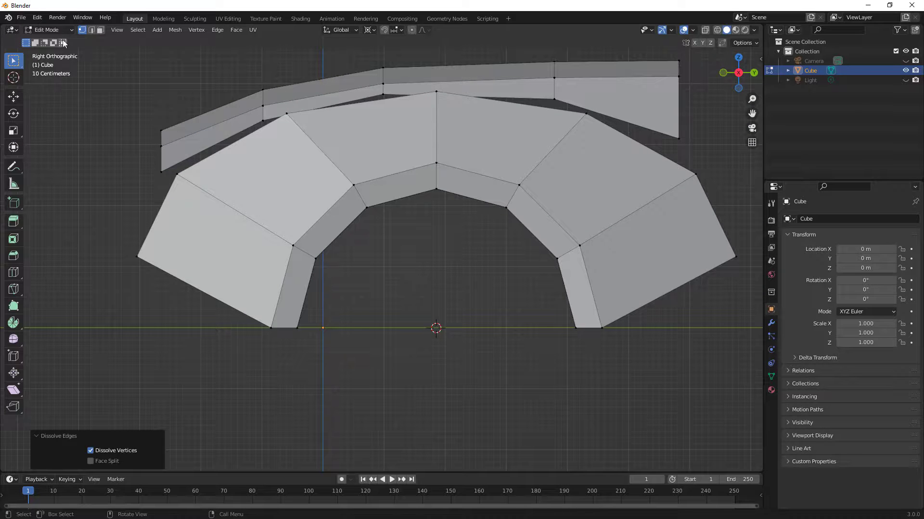
pyautogui.click(91, 30)
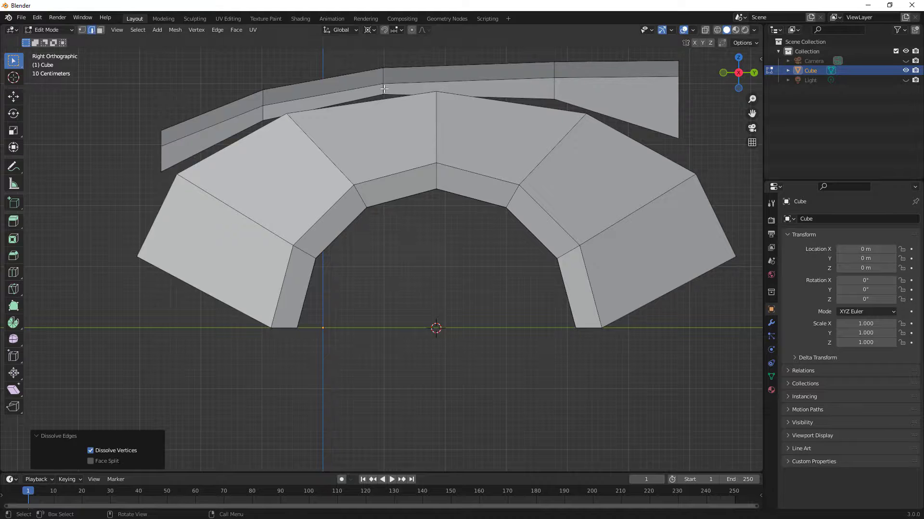
pyautogui.keyDown('alt'); pyautogui.click(383, 88); pyautogui.keyUp('alt')
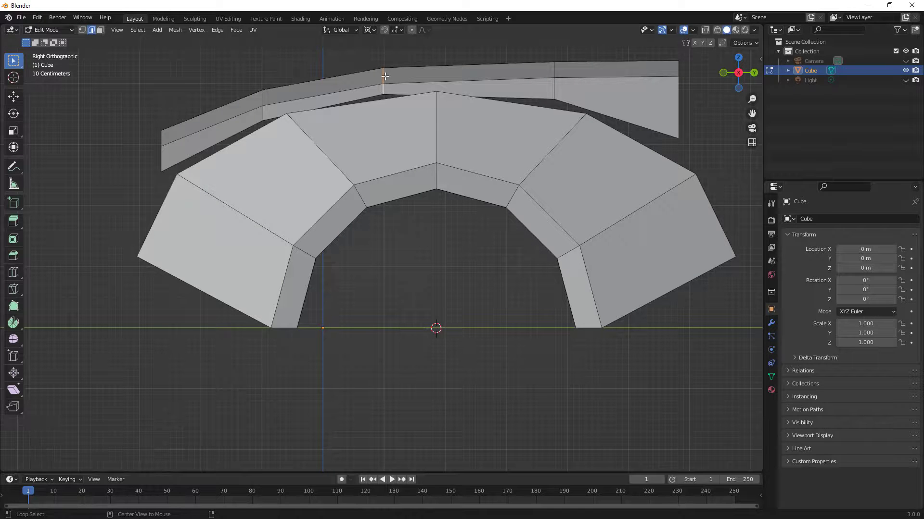
pyautogui.press('g')
pyautogui.press('g')
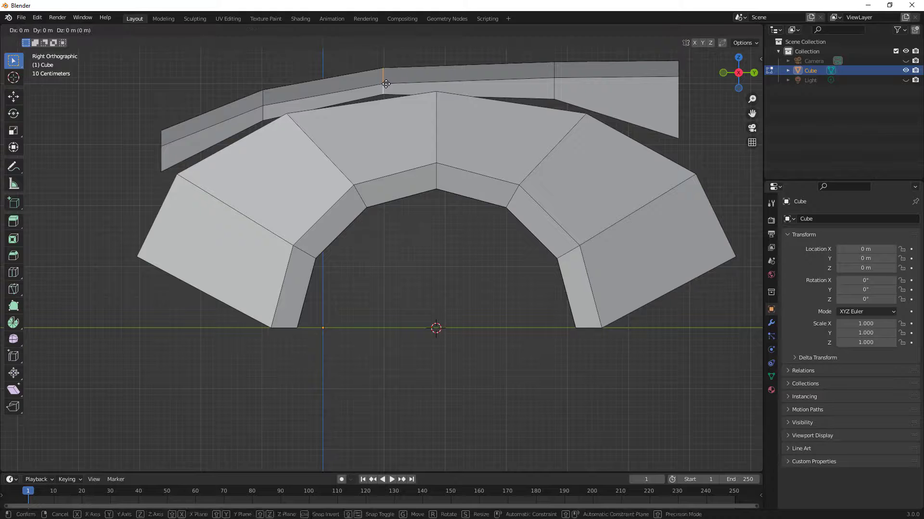
pyautogui.click(431, 81)
pyautogui.press('g')
pyautogui.press('z')
pyautogui.click(431, 72)
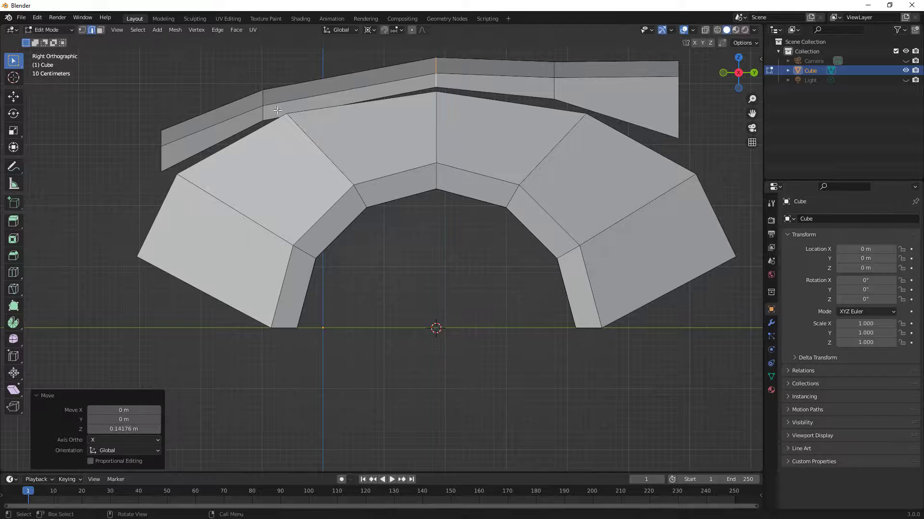
# Step: Edge-slide the surface's front cross edges by -0.132 above the arch's front upper corner and raise them 0.11026 m in Z
pyautogui.keyDown('ctrl'); pyautogui.click(264, 113); pyautogui.keyUp('ctrl')
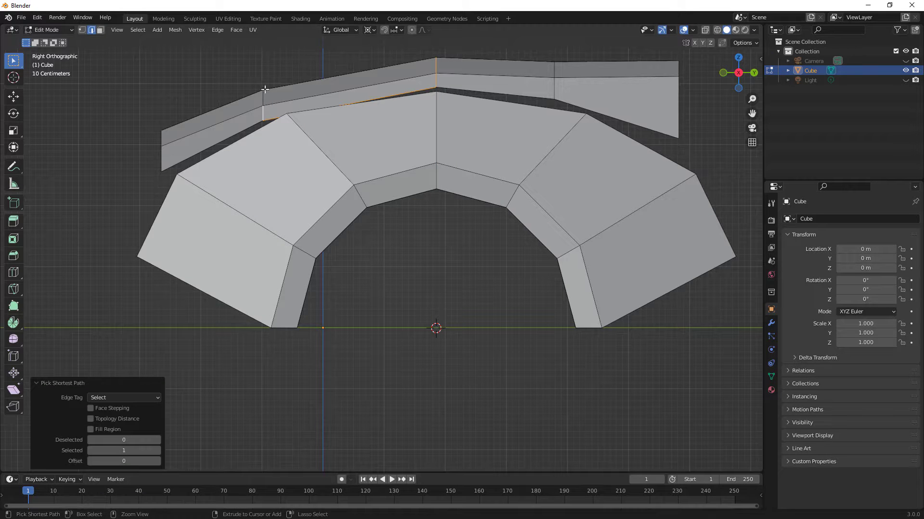
pyautogui.click(267, 89)
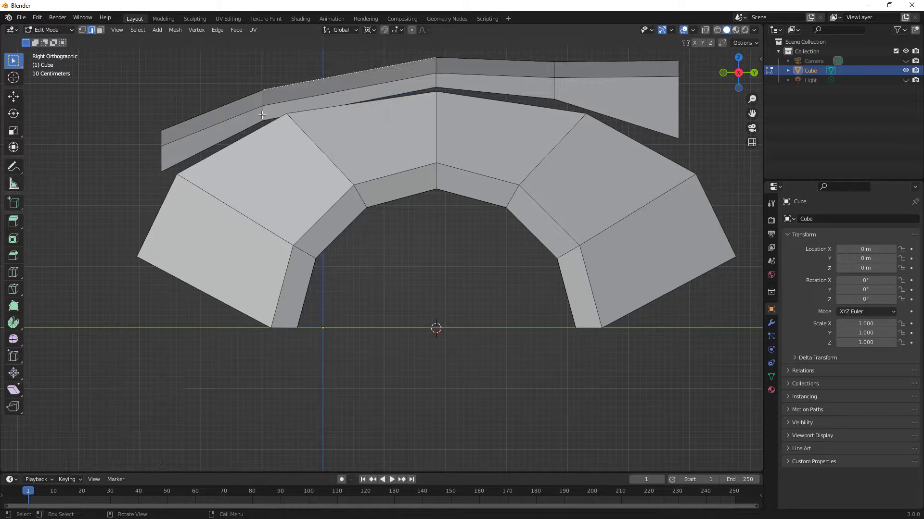
pyautogui.click(262, 116)
pyautogui.press('g')
pyautogui.press('g')
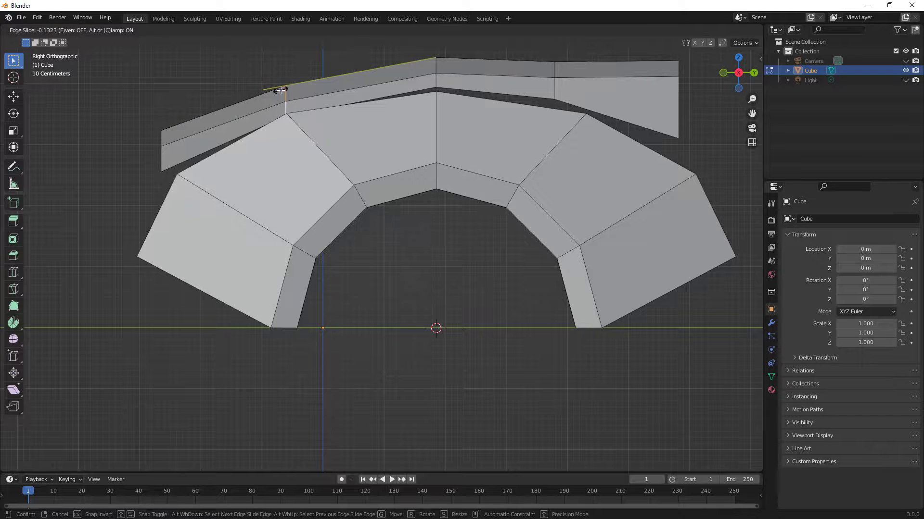
pyautogui.click(287, 92)
pyautogui.press('g')
pyautogui.press('z')
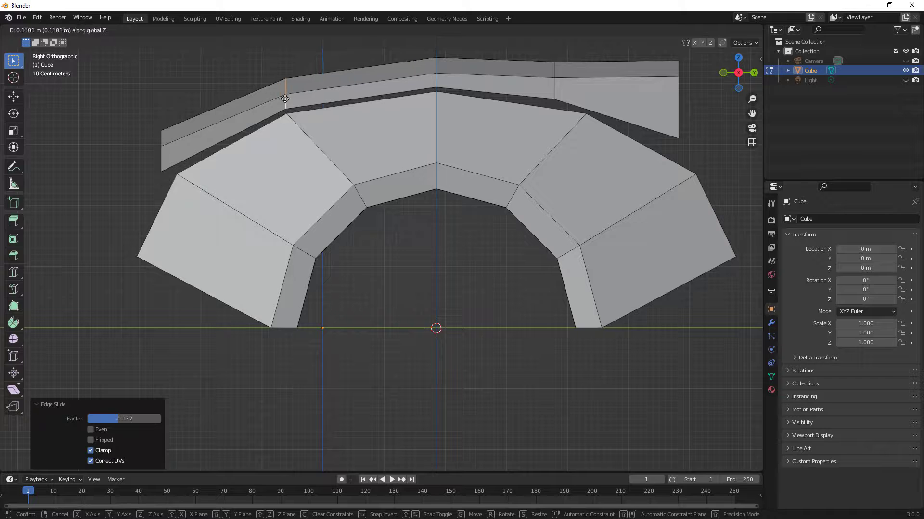
pyautogui.click(283, 100)
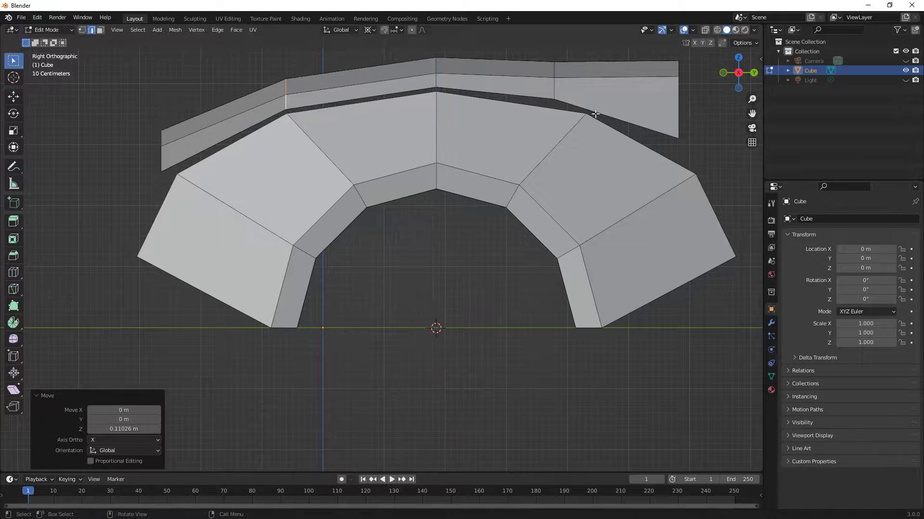
# Step: Edge-slide the surface's rear cross edges by -0.275 to line up with the arch's rear upper corner
pyautogui.click(555, 87)
pyautogui.press('g')
pyautogui.press('g')
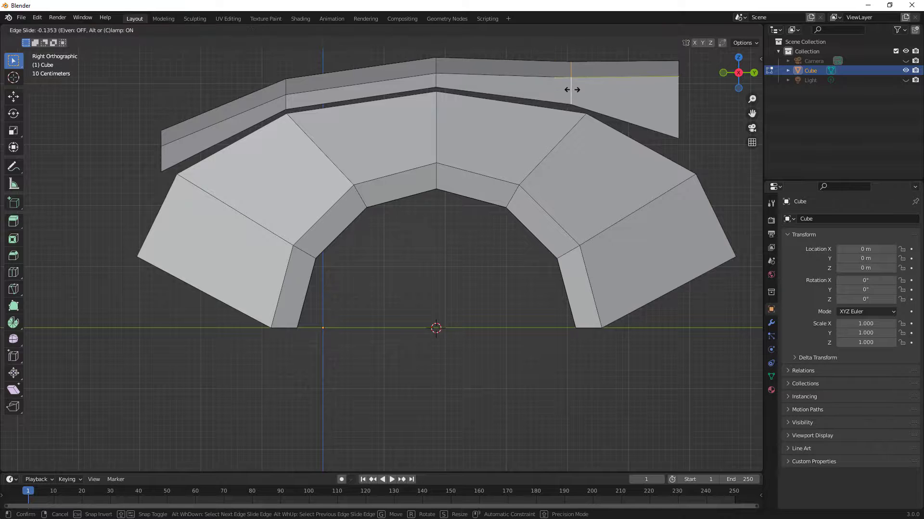
pyautogui.click(588, 92)
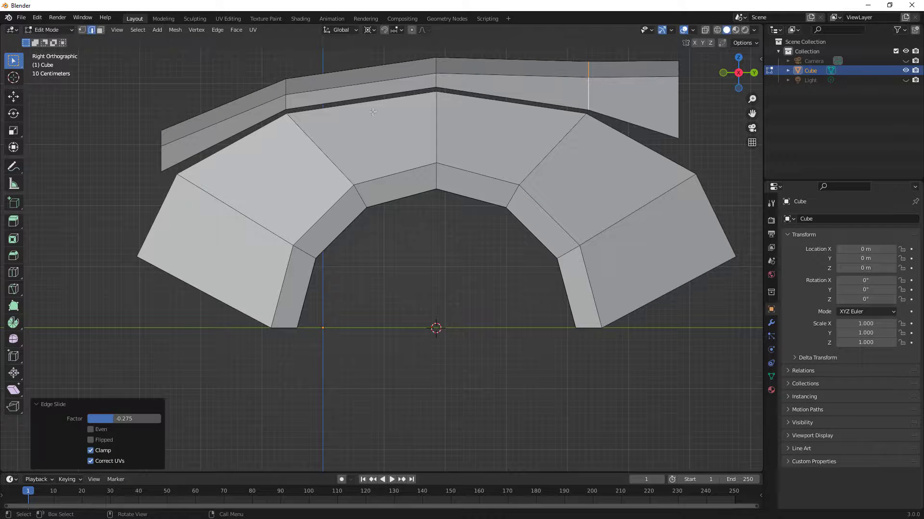
# Step: Move the surface's rear end edges 0.43316 m along global Y
pyautogui.click(678, 96)
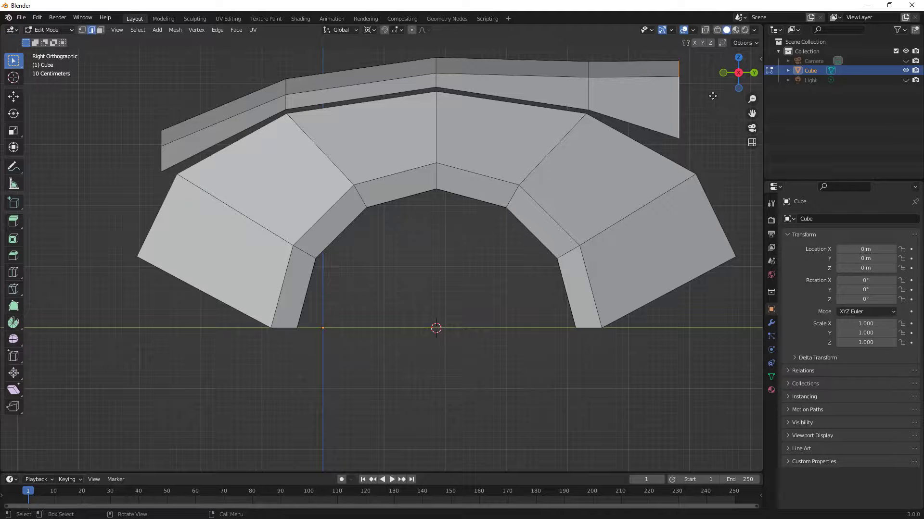
pyautogui.press('g')
pyautogui.press('y')
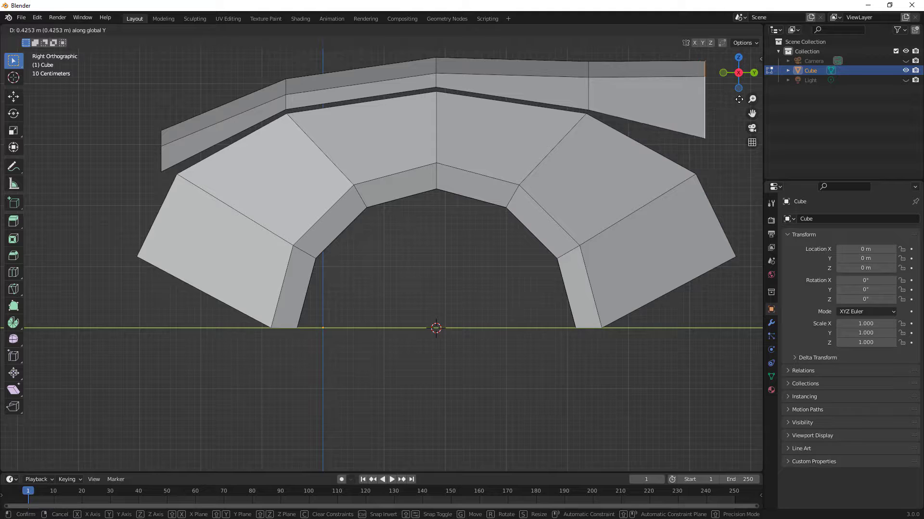
pyautogui.click(726, 113)
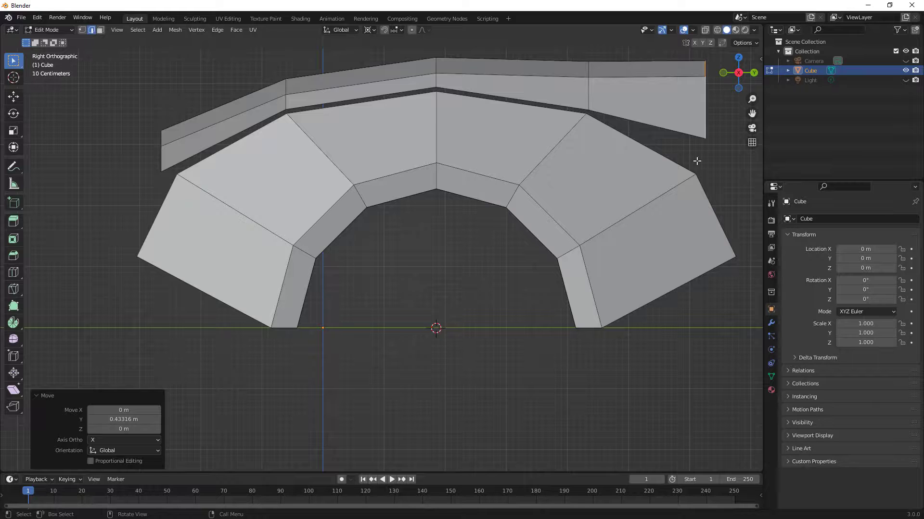
# Step: In vertex mode, move the surface's lower rear corner vertex -0.30598 m along global X, away from the arch
pyautogui.scroll(-2, 456, 212)
pyautogui.scroll(-1, 454, 229)
pyautogui.click(454, 230)
pyautogui.keyDown('shift'); pyautogui.moveTo(411, 245); pyautogui.dragTo(476, 249, button='middle'); pyautogui.keyUp('shift')
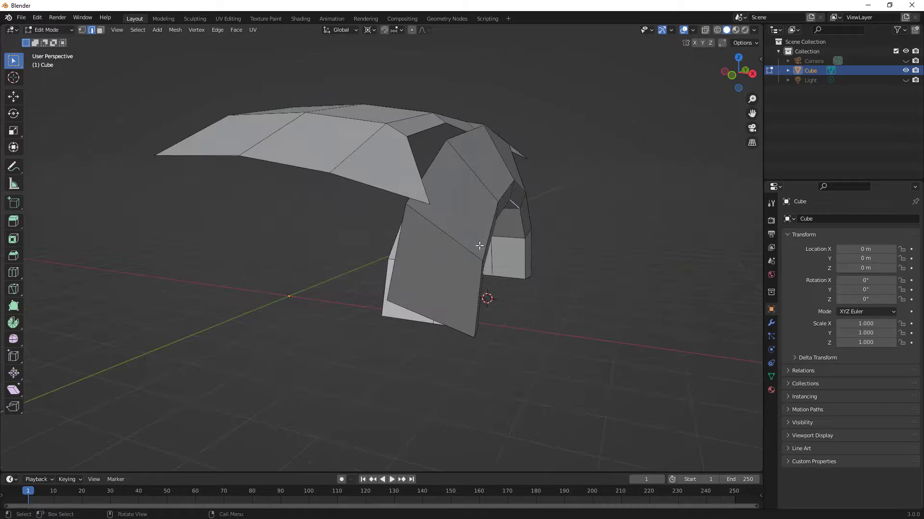
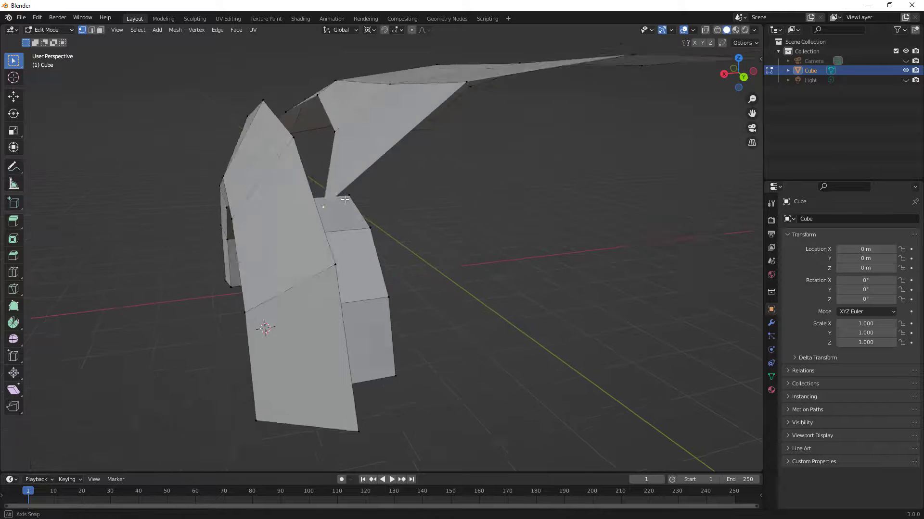
pyautogui.press('g')
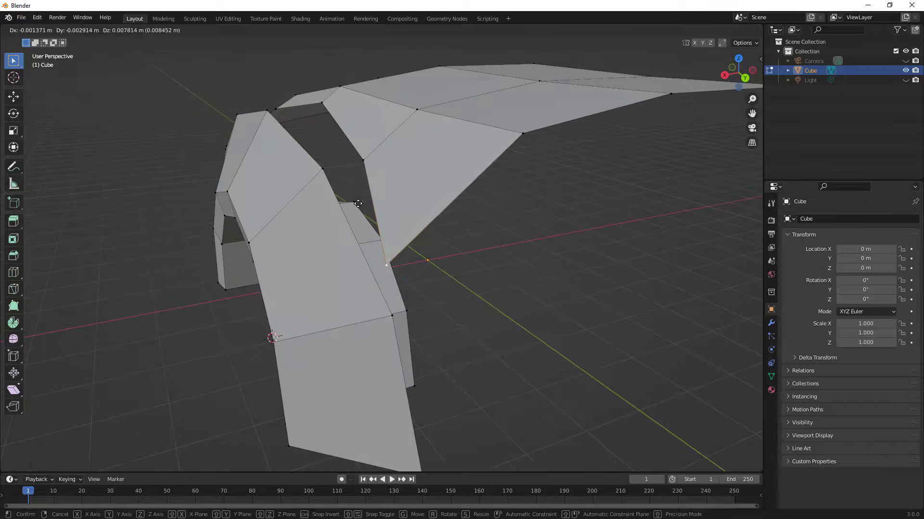
pyautogui.press('x')
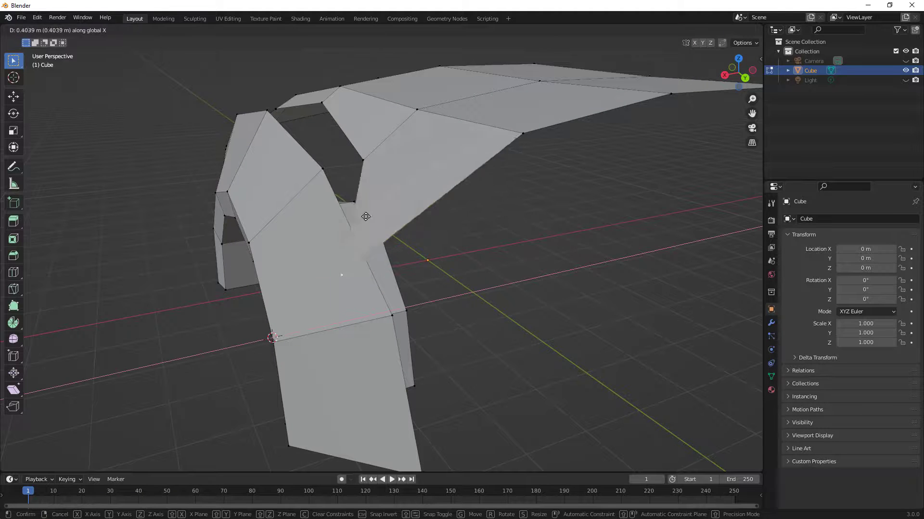
pyautogui.click(379, 215)
pyautogui.moveTo(379, 216); pyautogui.dragTo(545, 265, button='middle')
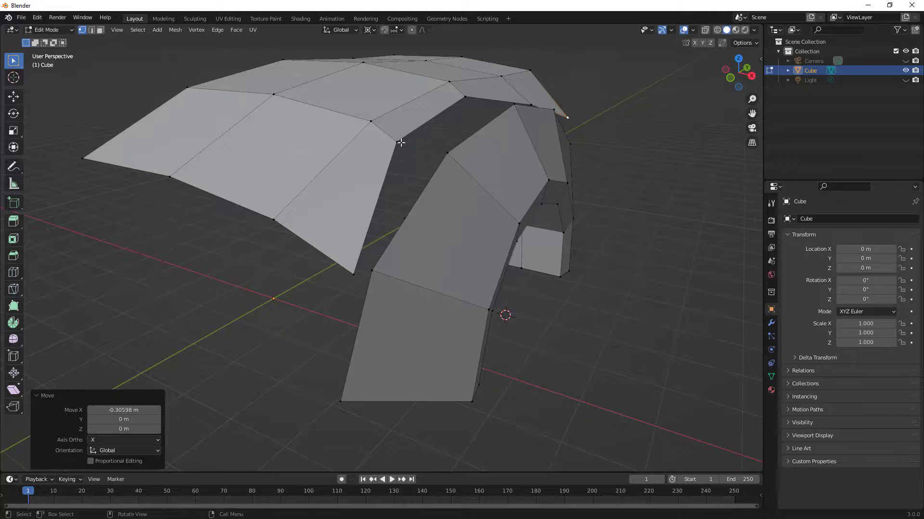
pyautogui.scroll(-3, 465, 147)
pyautogui.moveTo(465, 147); pyautogui.dragTo(464, 188, button='middle')
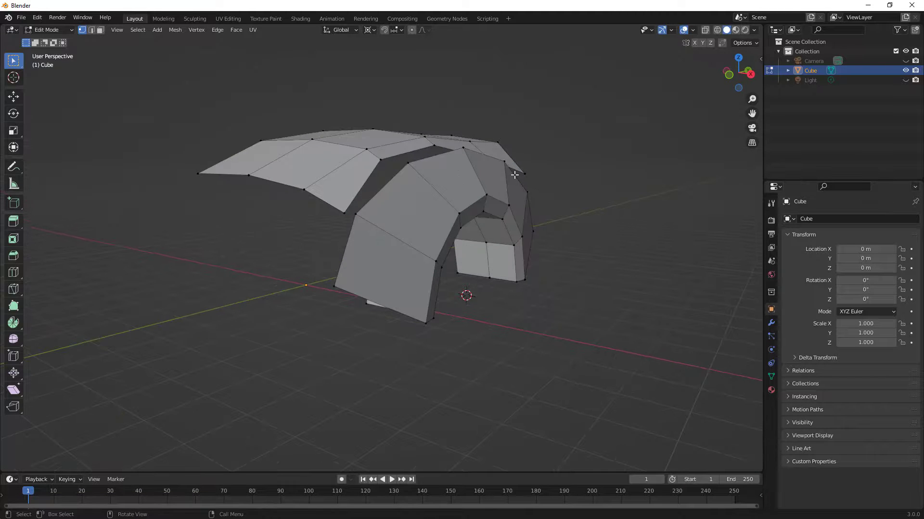
# Step: Merge the surface's lower -Y corner vertex into the arch's lower -Y shoulder vertex, using At Last
pyautogui.moveTo(362, 144); pyautogui.dragTo(379, 158, button='middle')
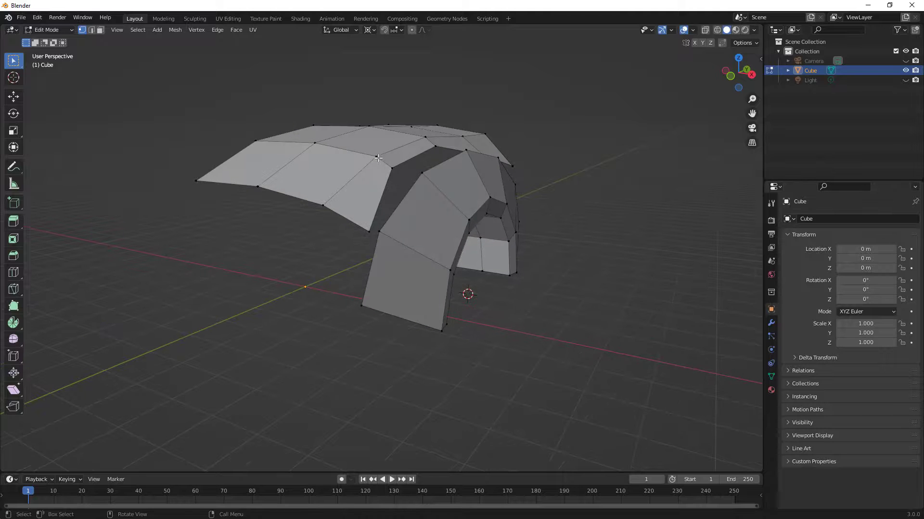
pyautogui.click(368, 231)
pyautogui.press('v')
pyautogui.click(399, 244)
pyautogui.press('m')
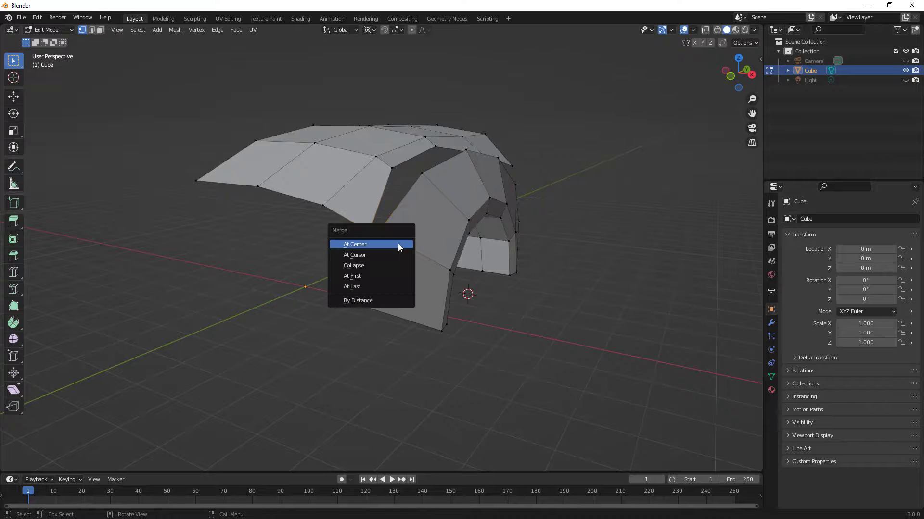
pyautogui.click(371, 283)
# Step: Merge the surface's next edge vertex into the arch's upper -Y corner vertex, using At Last
pyautogui.click(394, 168)
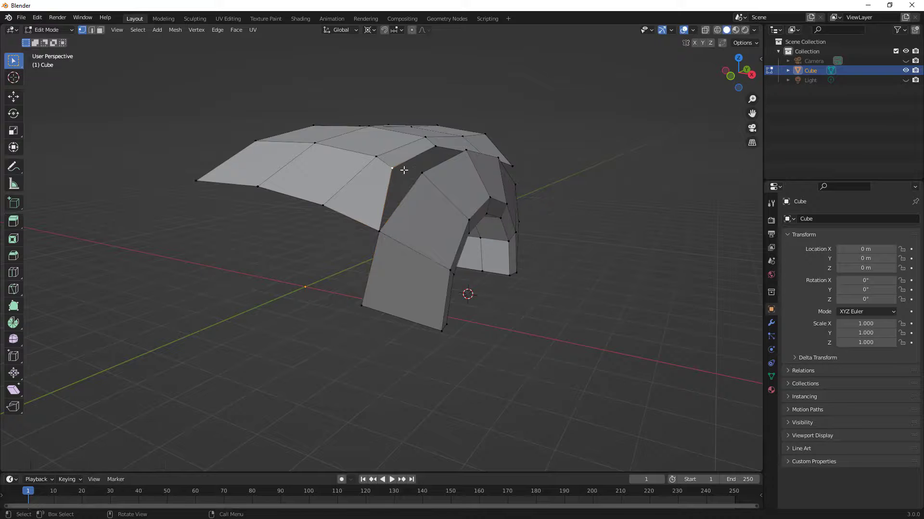
pyautogui.keyDown('shift'); pyautogui.click(422, 173); pyautogui.keyUp('shift')
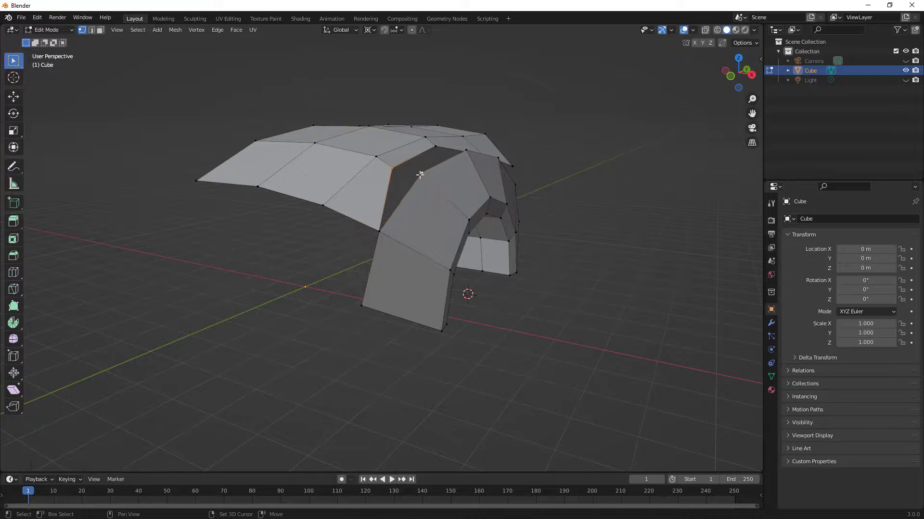
pyautogui.click(175, 30)
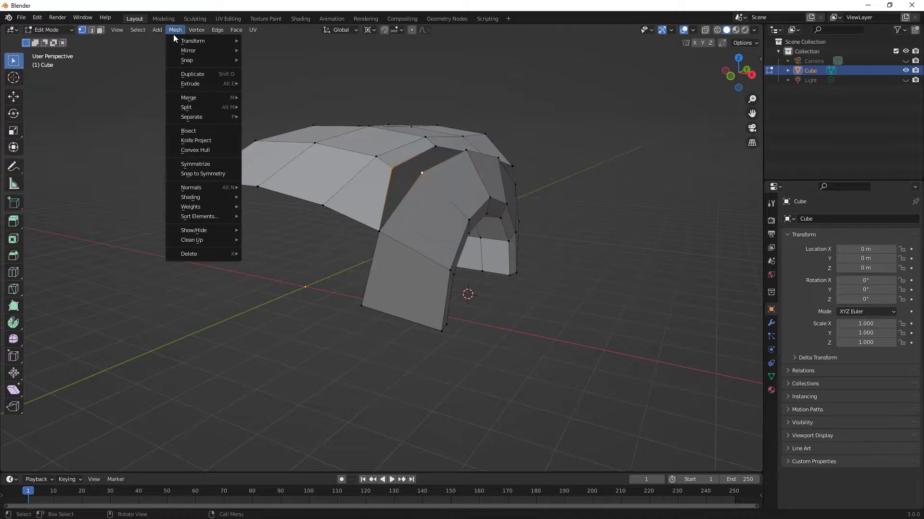
pyautogui.moveTo(202, 95)
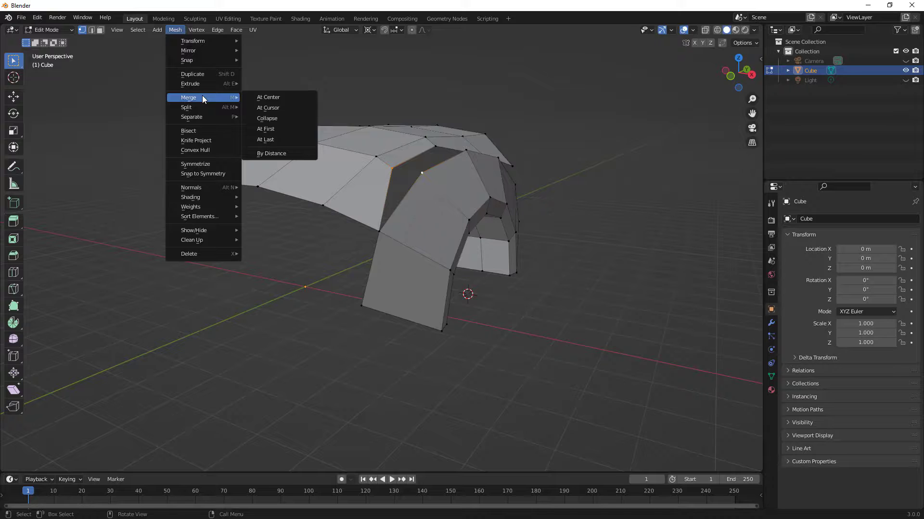
pyautogui.click(269, 140)
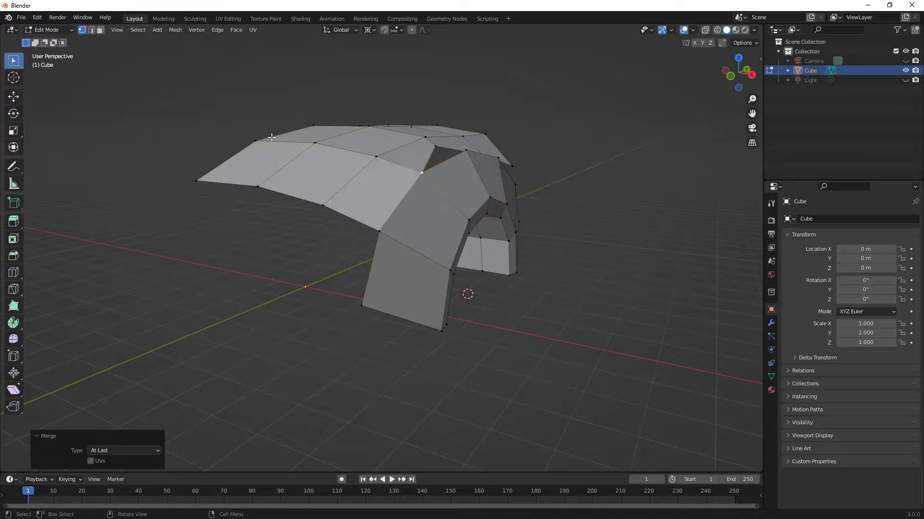
# Step: Merge the surface's middle edge vertex into the arch's top middle vertex with At Last
pyautogui.keyDown('shift'); pyautogui.click(434, 146); pyautogui.keyUp('shift')
pyautogui.keyDown('shift'); pyautogui.click(465, 150); pyautogui.keyUp('shift')
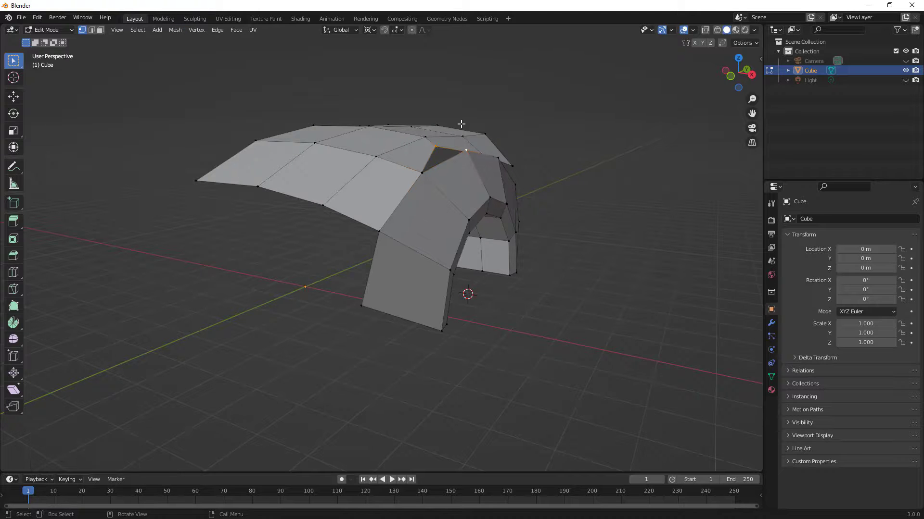
pyautogui.press('m')
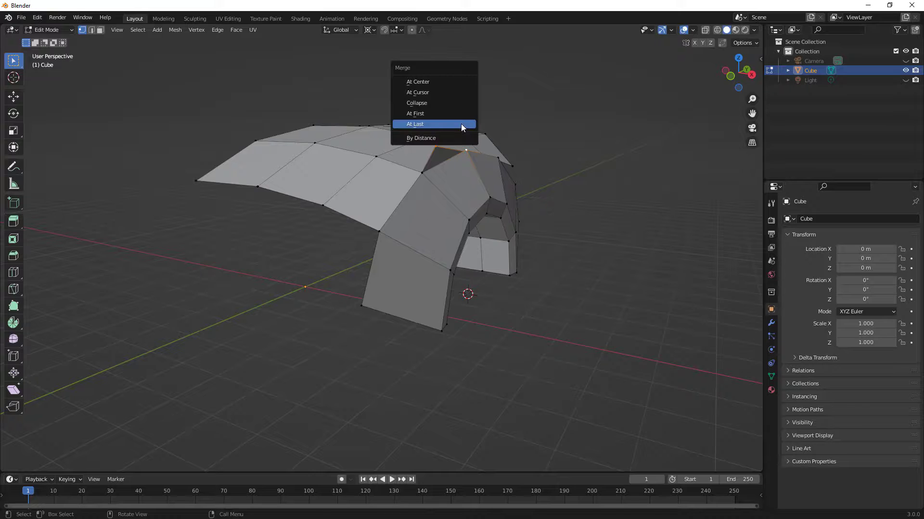
pyautogui.click(434, 123)
# Step: On the +Y side, merge the surface's adjacent edge vertex into the arch's upper corner vertex with At Last
pyautogui.moveTo(435, 123); pyautogui.dragTo(428, 184, button='middle')
pyautogui.keyDown('shift'); pyautogui.click(415, 192); pyautogui.keyUp('shift')
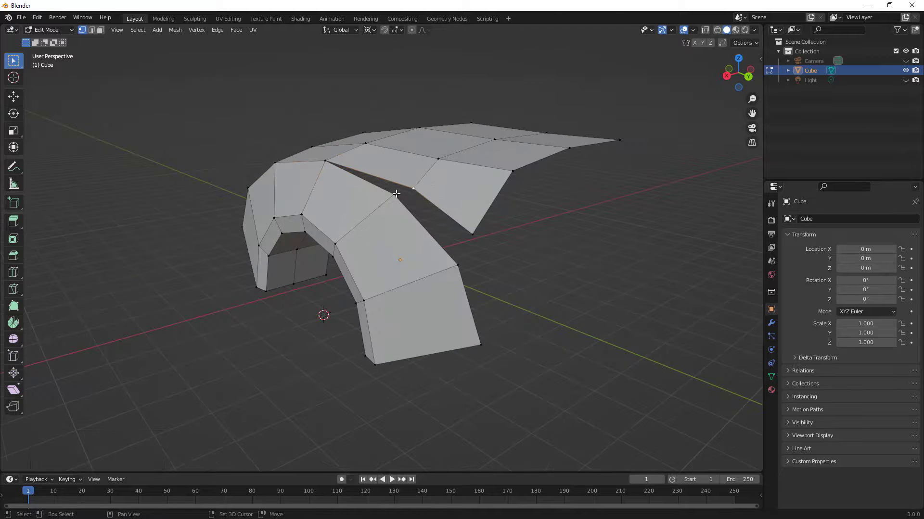
pyautogui.press('m')
pyautogui.click(419, 206)
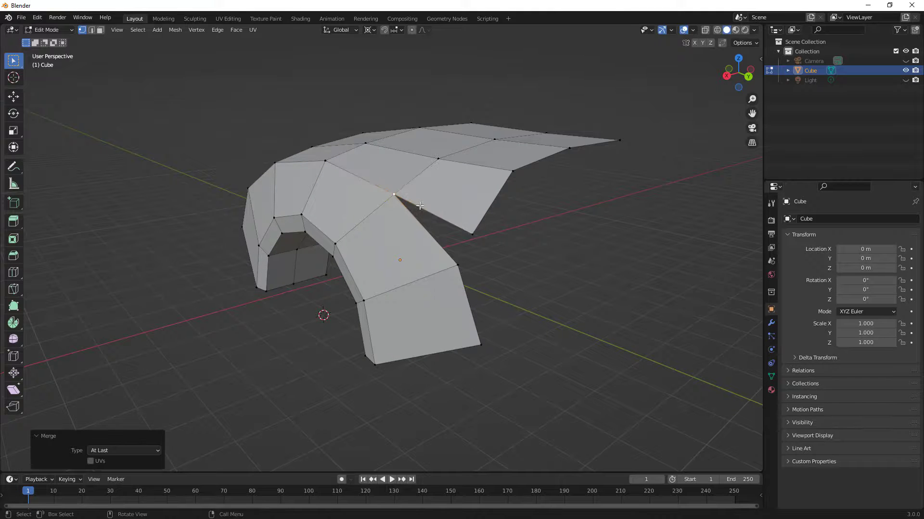
# Step: Try merging the surface's loose +Y corner vertex into the arch's lower +Y shoulder vertex, and undo the merge
pyautogui.click(472, 234)
pyautogui.keyDown('shift'); pyautogui.click(459, 265); pyautogui.keyUp('shift')
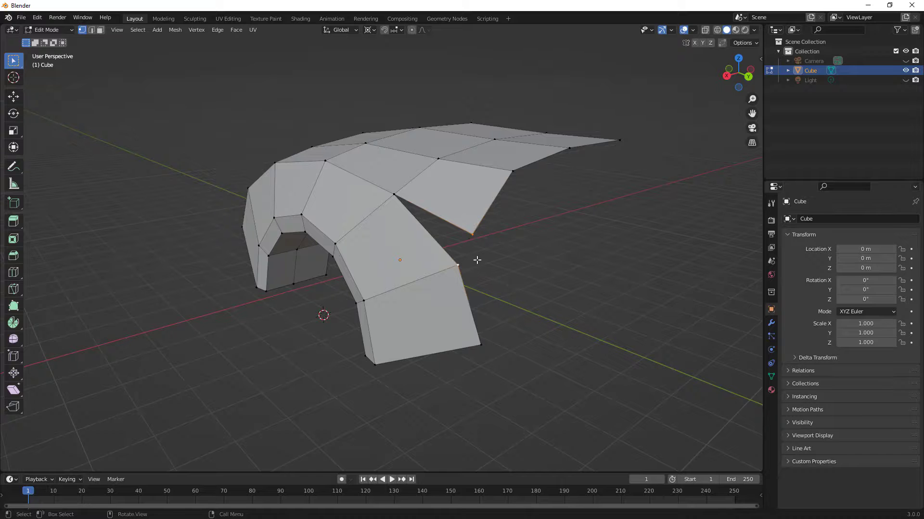
pyautogui.press('m')
pyautogui.click(477, 260)
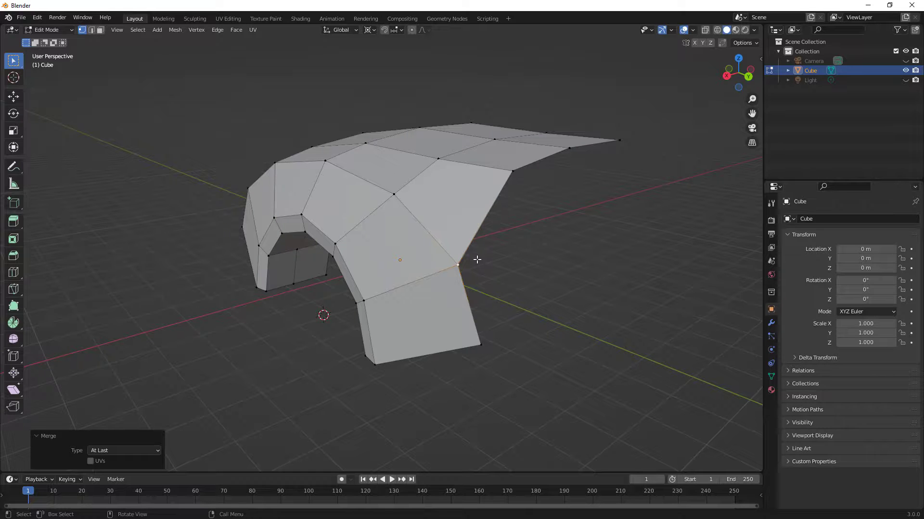
pyautogui.click(489, 244)
pyautogui.moveTo(494, 241); pyautogui.dragTo(484, 220, button='middle')
pyautogui.hotkey('ctrl', 'z')
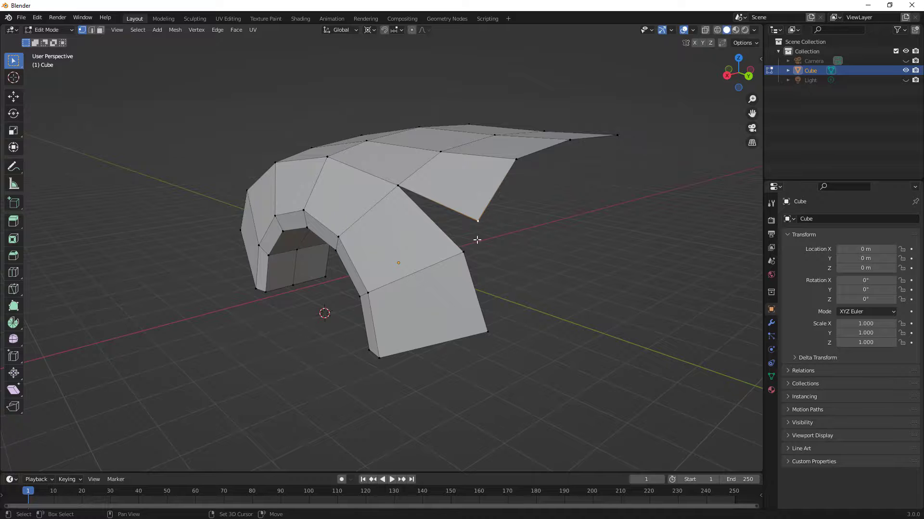
# Step: Try shortest-path vertex selection between the two unmerged +Y corners, and from the surface's +Y border to the arch's top middle vertex
pyautogui.keyDown('ctrl'); pyautogui.click(464, 251); pyautogui.keyUp('ctrl')
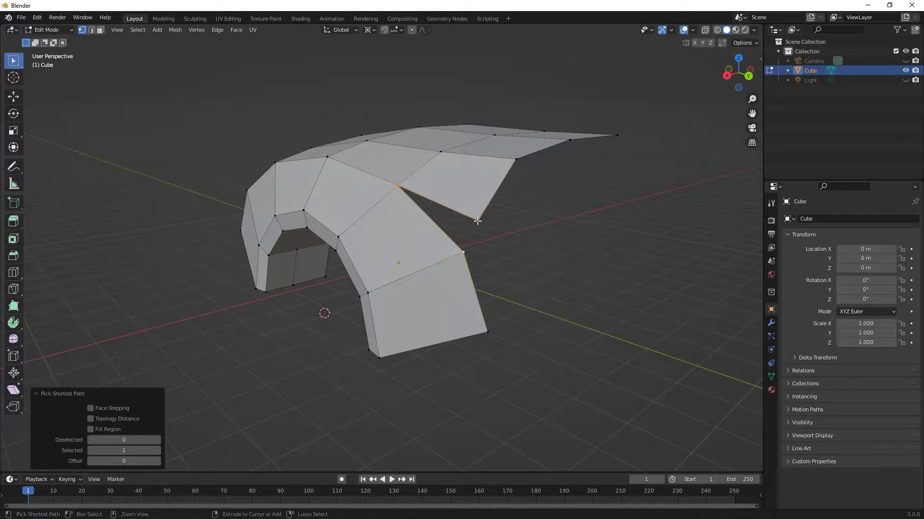
pyautogui.moveTo(478, 249); pyautogui.dragTo(489, 251, button='middle')
pyautogui.click(515, 207)
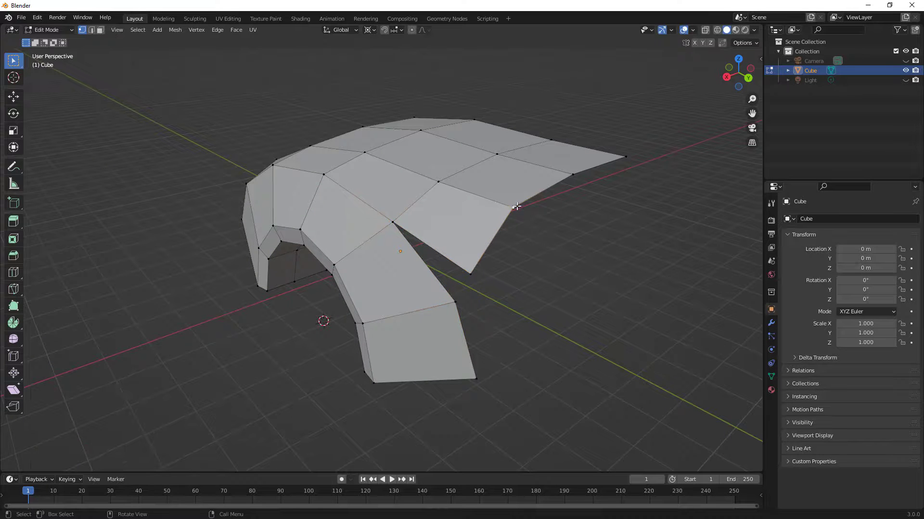
pyautogui.keyDown('ctrl'); pyautogui.click(323, 174); pyautogui.keyUp('ctrl')
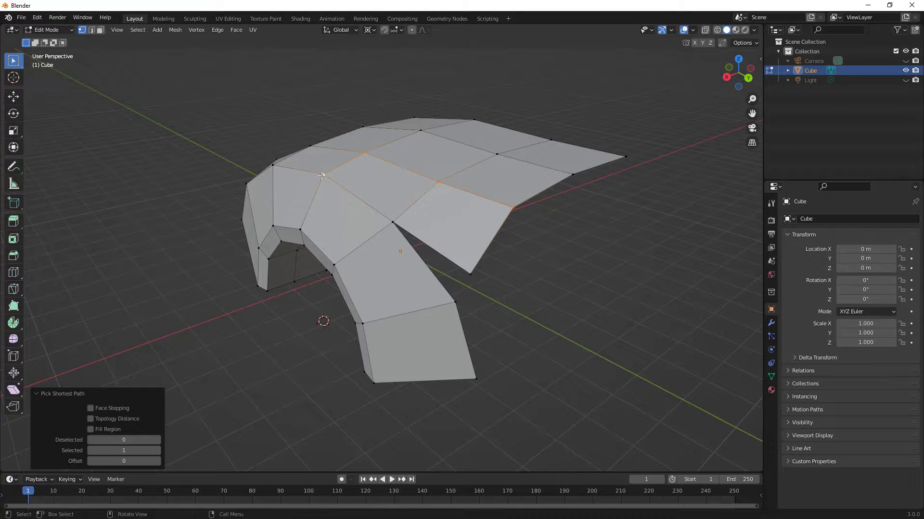
pyautogui.click(513, 209)
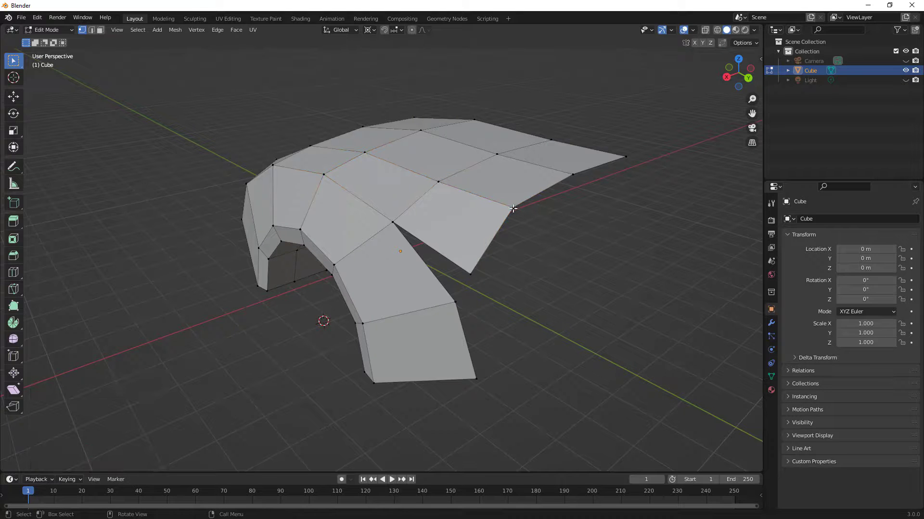
pyautogui.keyDown('shift'); pyautogui.click(322, 176); pyautogui.keyUp('shift')
pyautogui.moveTo(455, 291); pyautogui.dragTo(462, 264, button='middle')
# Step: Merge the surface's loose +Y corner vertex into the arch's lower +Y shoulder vertex, using At Last
pyautogui.click(465, 252)
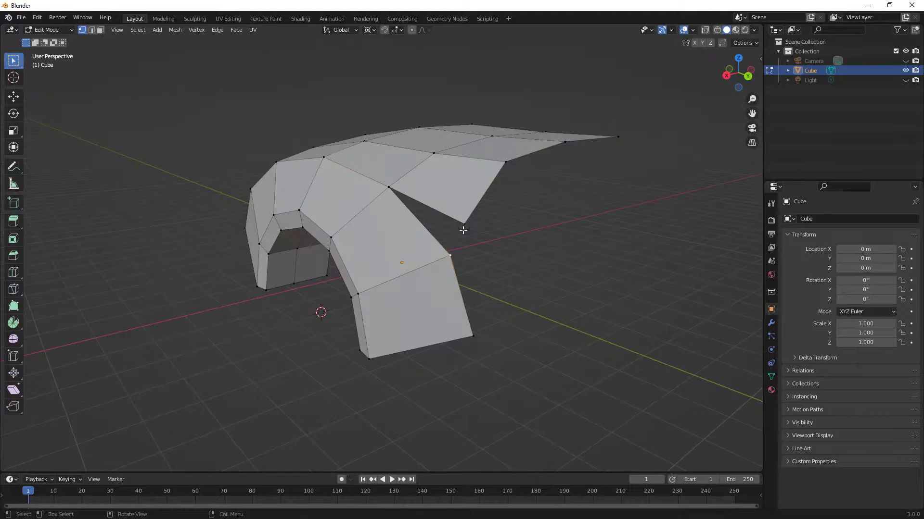
pyautogui.click(464, 223)
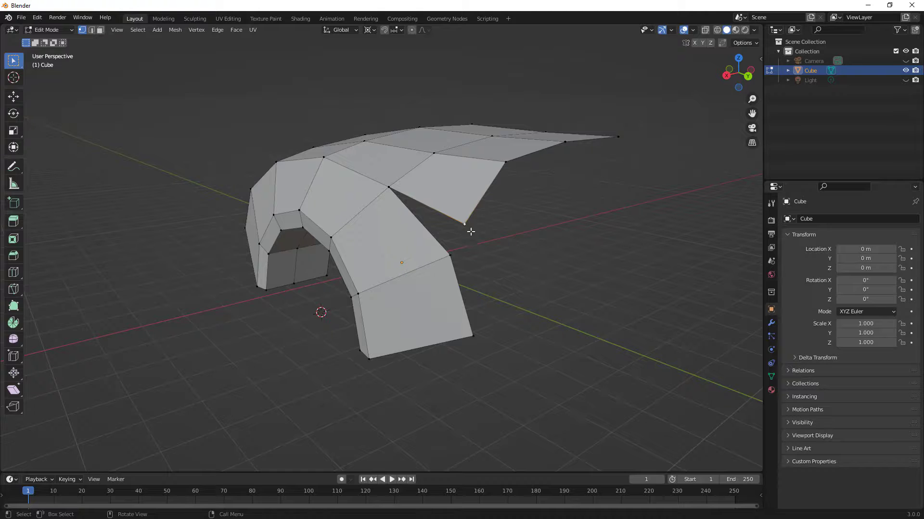
pyautogui.keyDown('shift'); pyautogui.click(451, 256); pyautogui.keyUp('shift')
pyautogui.press('m')
pyautogui.click(472, 253)
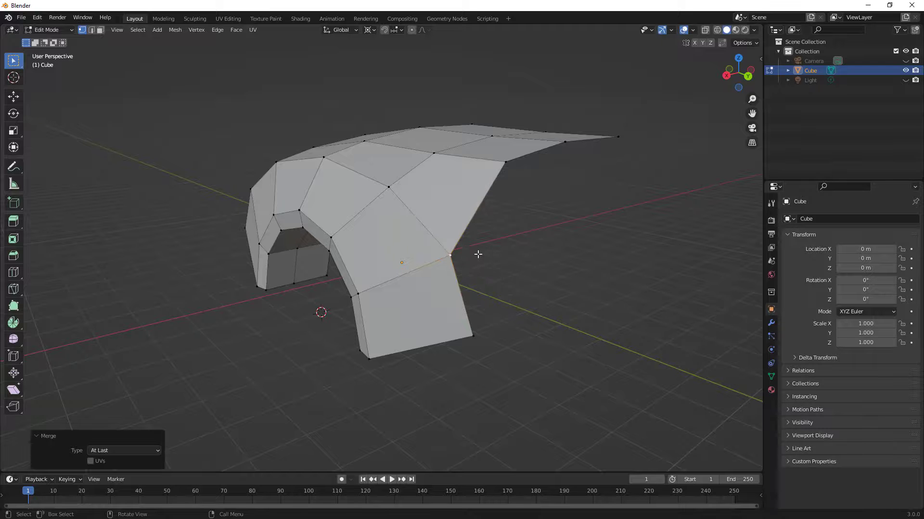
# Step: Deselect the mesh, switch to Object Mode and add a Subdivision Surface modifier to the joined model
pyautogui.moveTo(488, 255); pyautogui.dragTo(548, 241, button='middle')
pyautogui.moveTo(459, 234); pyautogui.dragTo(426, 201, button='middle')
pyautogui.click(576, 199)
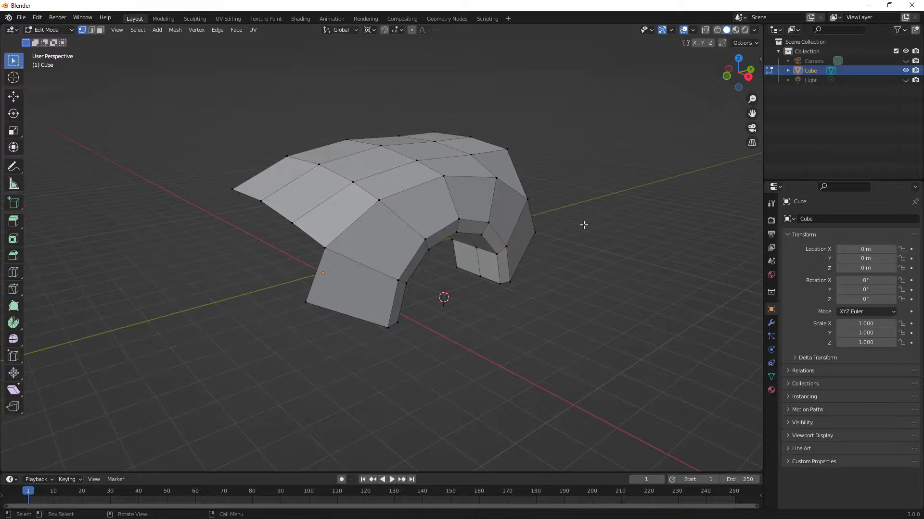
pyautogui.click(49, 30)
pyautogui.click(48, 37)
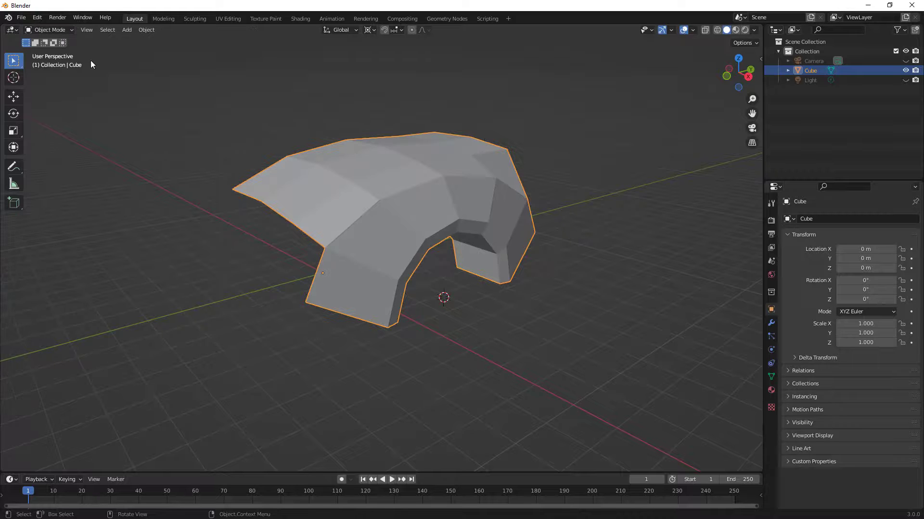
pyautogui.moveTo(513, 147)
pyautogui.mouseDown(button='middle')
pyautogui.moveTo(410, 150)
pyautogui.moveTo(520, 151)
pyautogui.moveTo(510, 159)
pyautogui.mouseUp(button='middle')
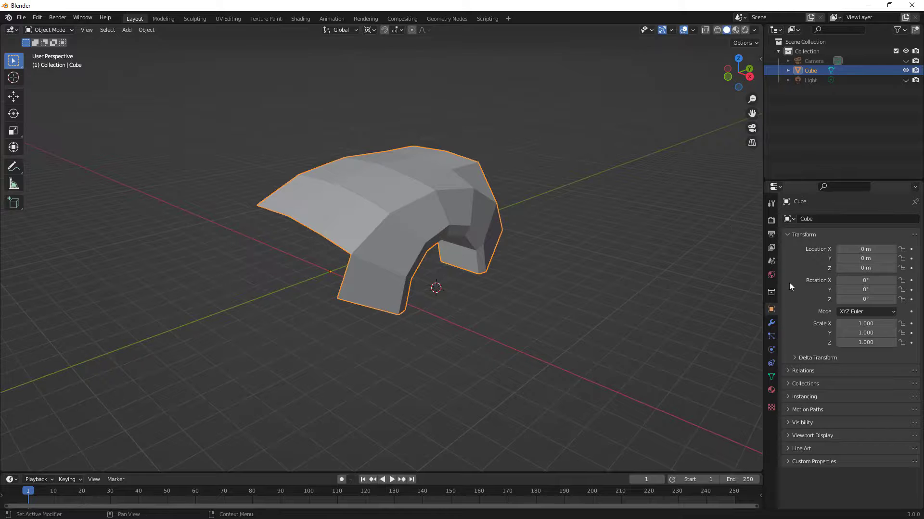
pyautogui.click(771, 322)
pyautogui.click(810, 218)
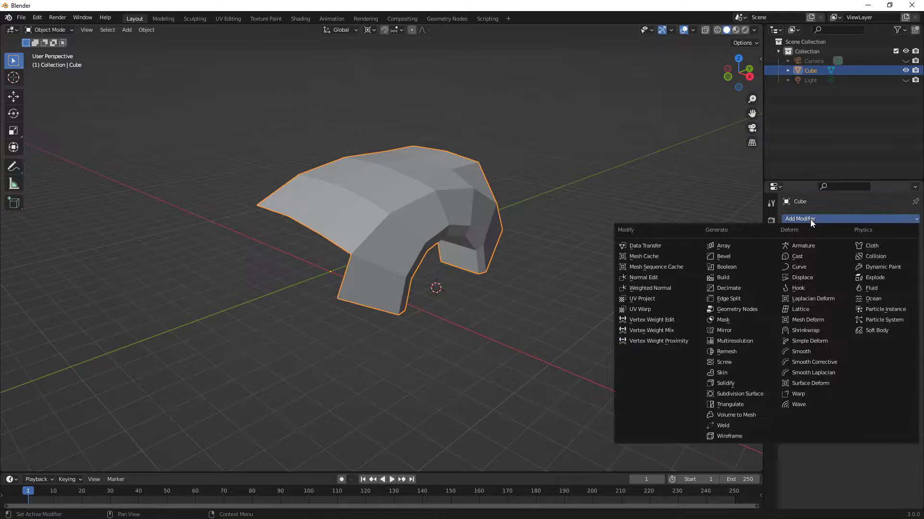
pyautogui.click(762, 393)
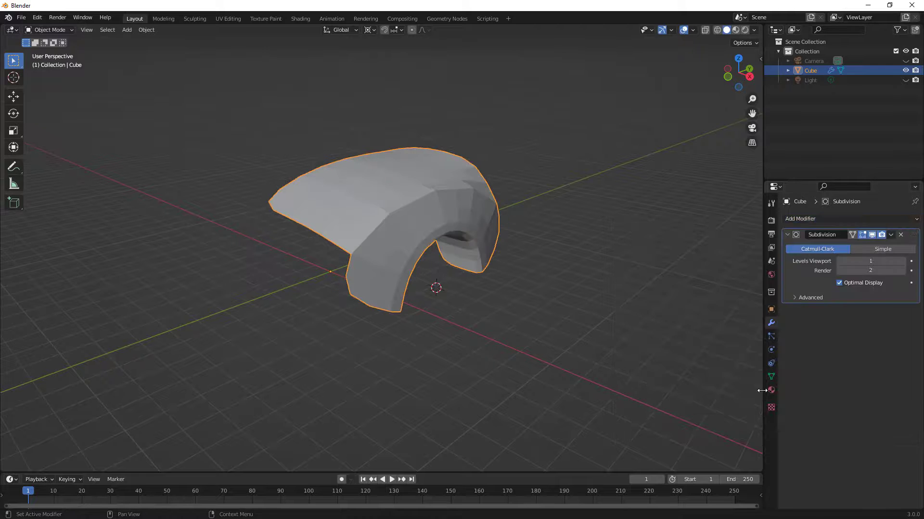
# Step: Set the Subdivision modifier's viewport levels to 3 and inspect the smoothed model
pyautogui.click(903, 261)
pyautogui.click(902, 261)
pyautogui.moveTo(601, 284); pyautogui.dragTo(396, 218, button='middle')
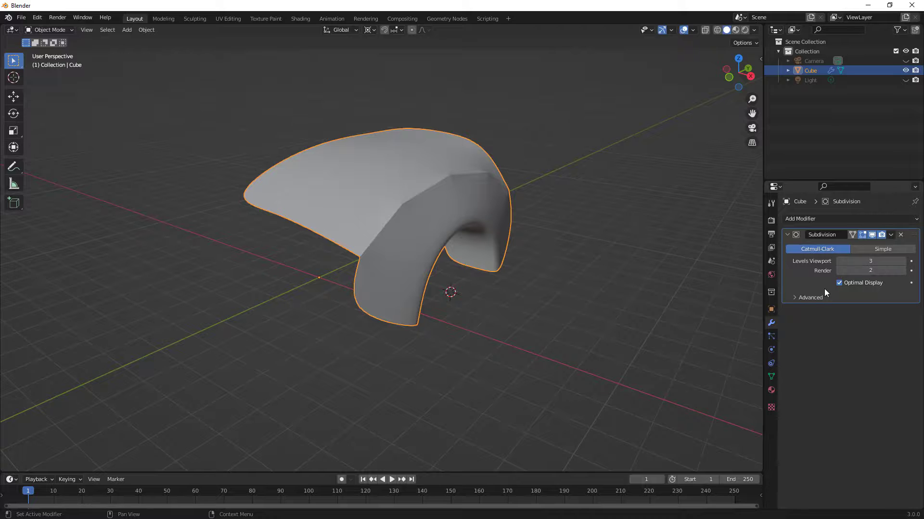
pyautogui.moveTo(522, 233); pyautogui.dragTo(589, 269, button='middle')
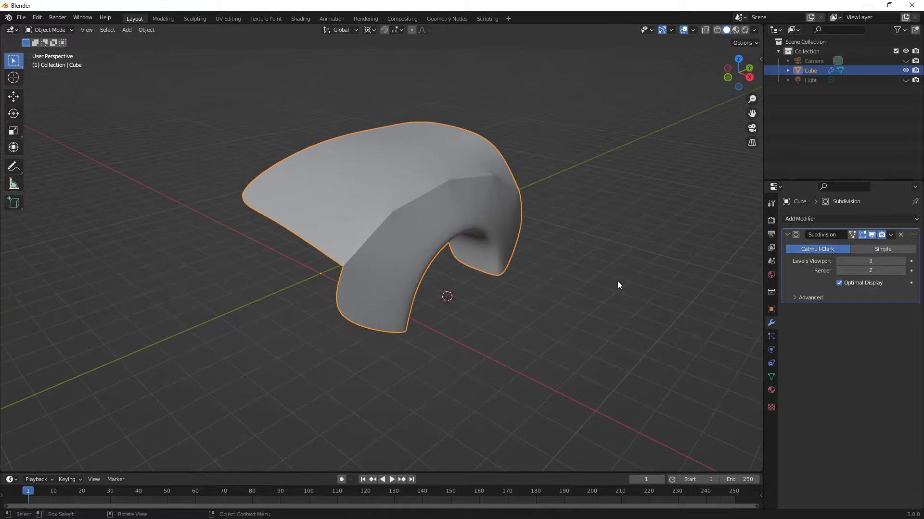
# Step: Enter Edit Mode on the smoothed model and select all its faces in face mode
pyautogui.click(605, 275)
pyautogui.click(413, 201)
pyautogui.press('Tab')
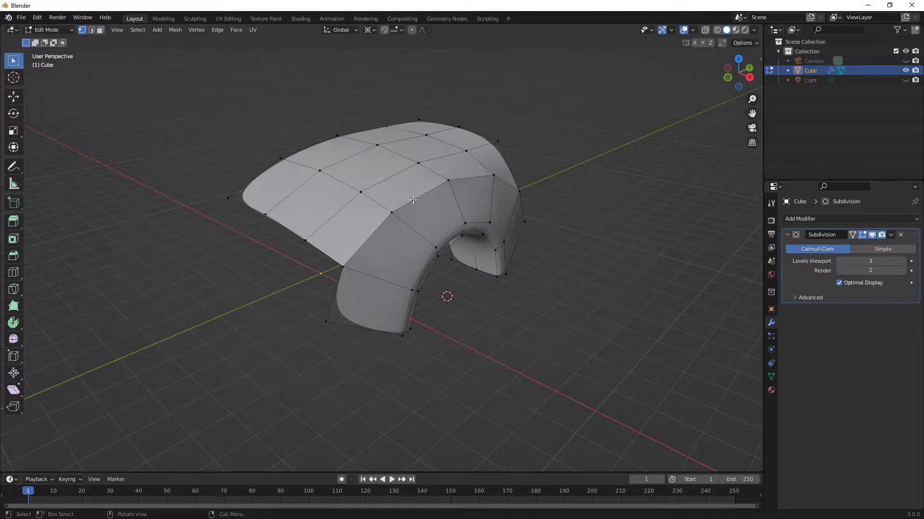
pyautogui.click(102, 30)
pyautogui.press('a')
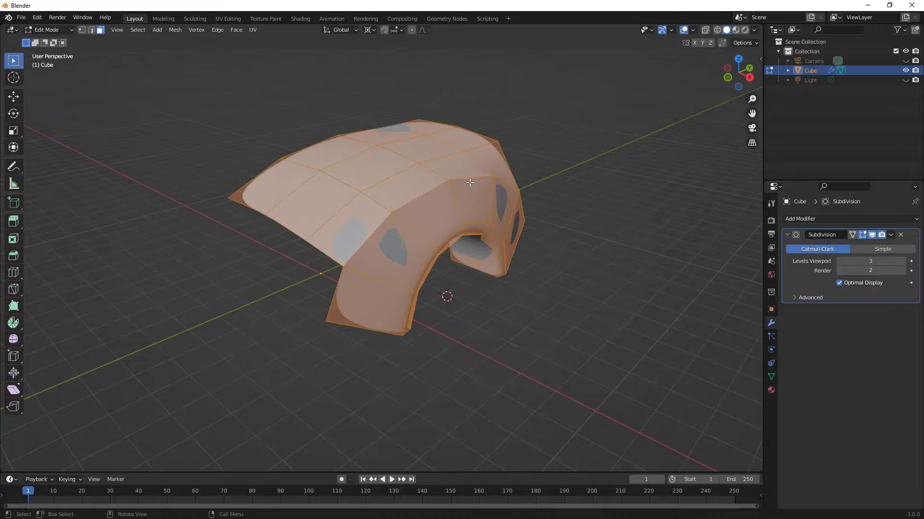
# Step: In edge mode, select the -Y seam edge between surface and arch and display its transform and crease properties
pyautogui.click(91, 30)
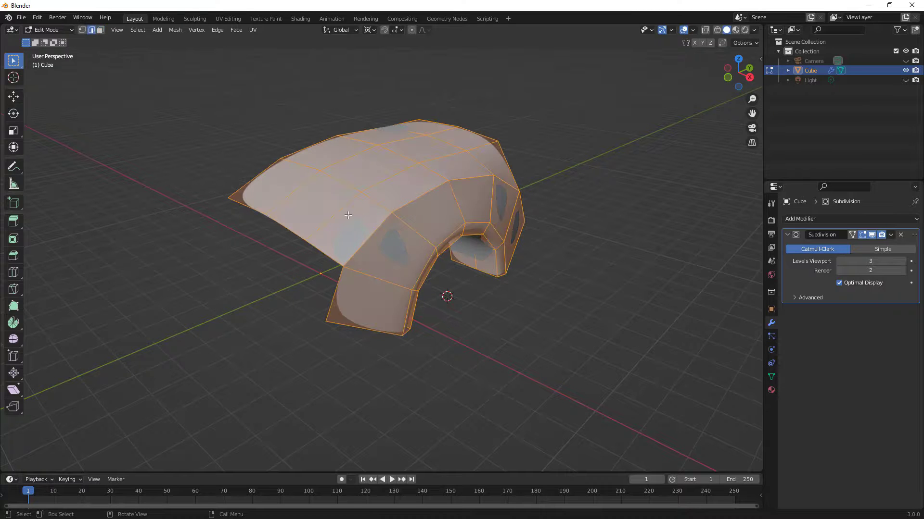
pyautogui.click(379, 227)
pyautogui.press('n')
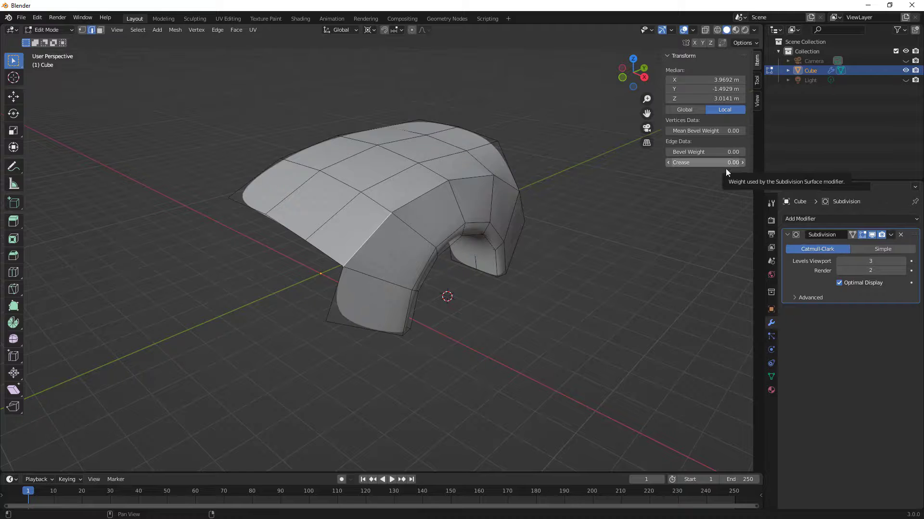
# Step: Select the whole mesh, recalculate its normals to the outside and return to Object Mode
pyautogui.press('a')
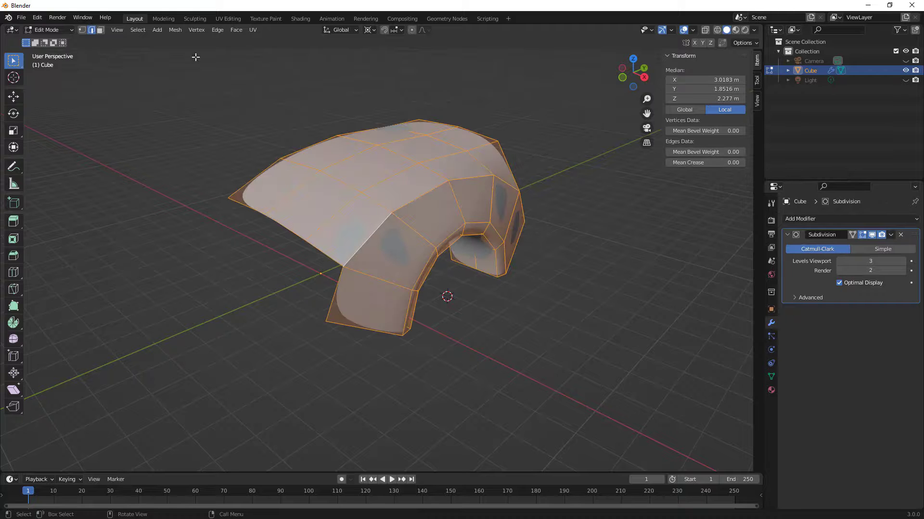
pyautogui.click(175, 30)
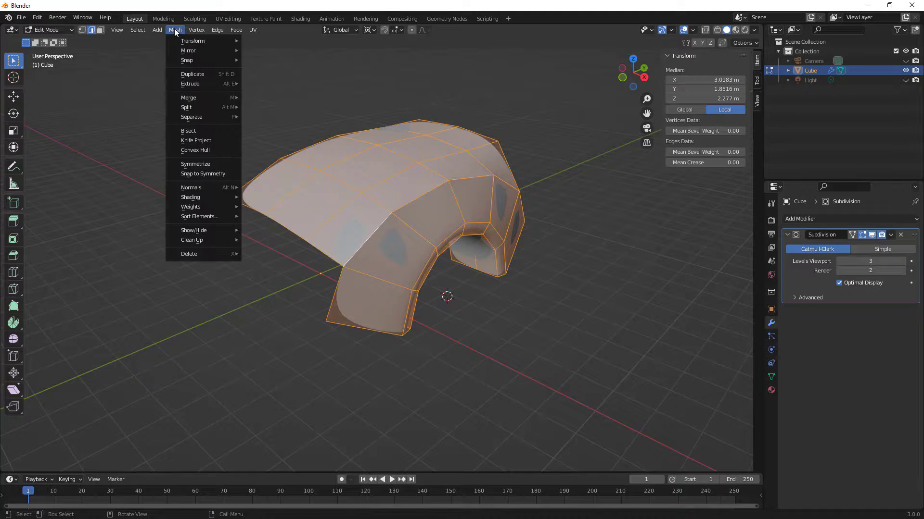
pyautogui.moveTo(221, 187)
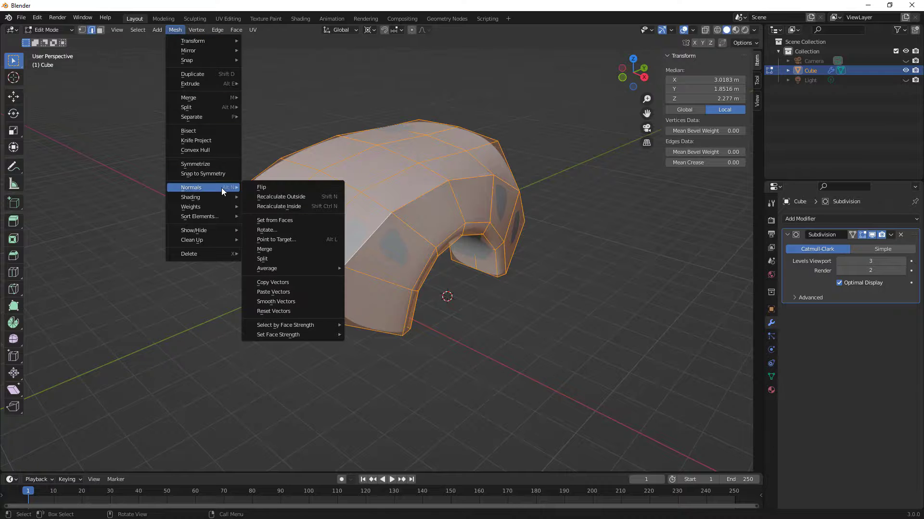
pyautogui.click(263, 198)
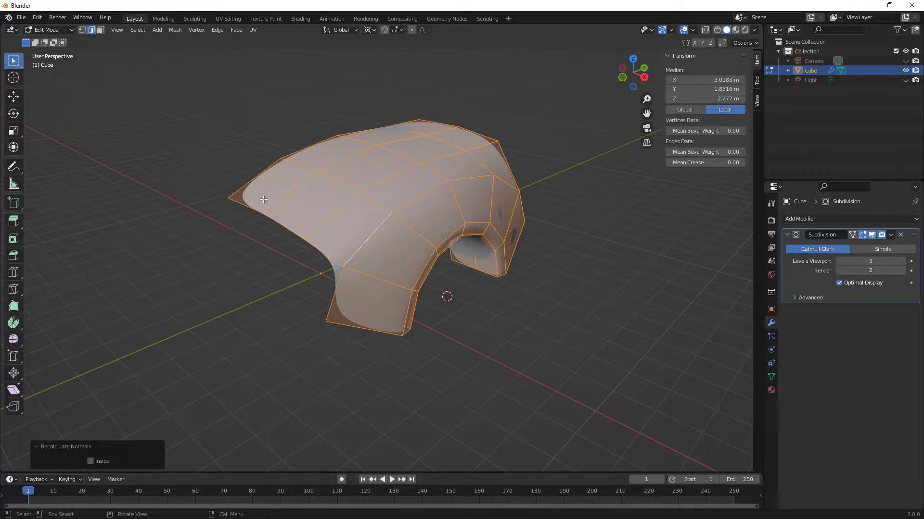
pyautogui.moveTo(454, 293); pyautogui.dragTo(469, 292, button='middle')
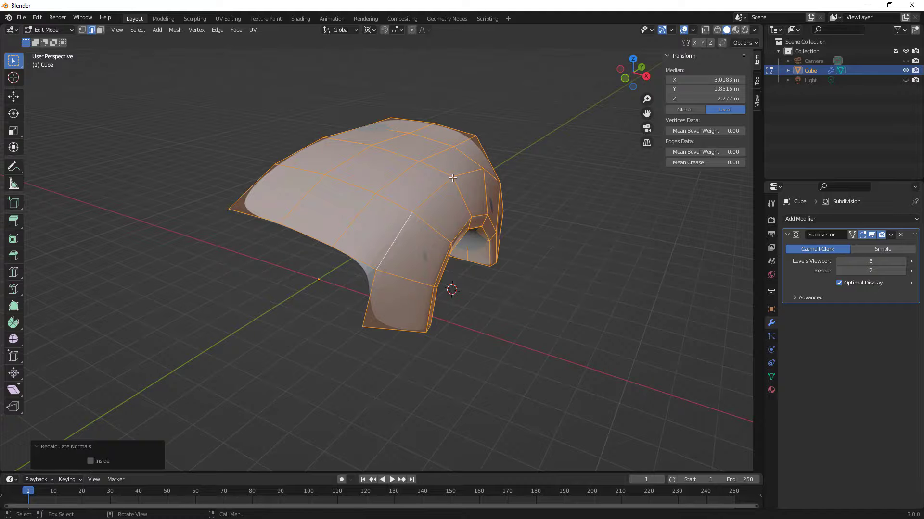
pyautogui.press('Tab')
pyautogui.moveTo(415, 210)
pyautogui.mouseDown(button='middle')
pyautogui.moveTo(445, 204)
pyautogui.moveTo(321, 204)
pyautogui.moveTo(399, 201)
pyautogui.moveTo(430, 221)
pyautogui.mouseUp(button='middle')
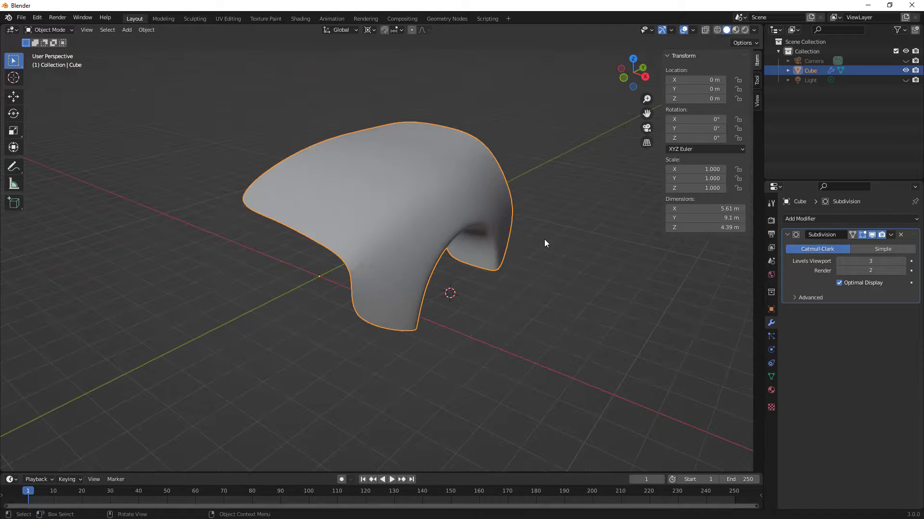
# Step: With Optimal Display off and wireframe shading on, lower the Subdivision modifier's viewport levels step by step to 0
pyautogui.click(839, 261)
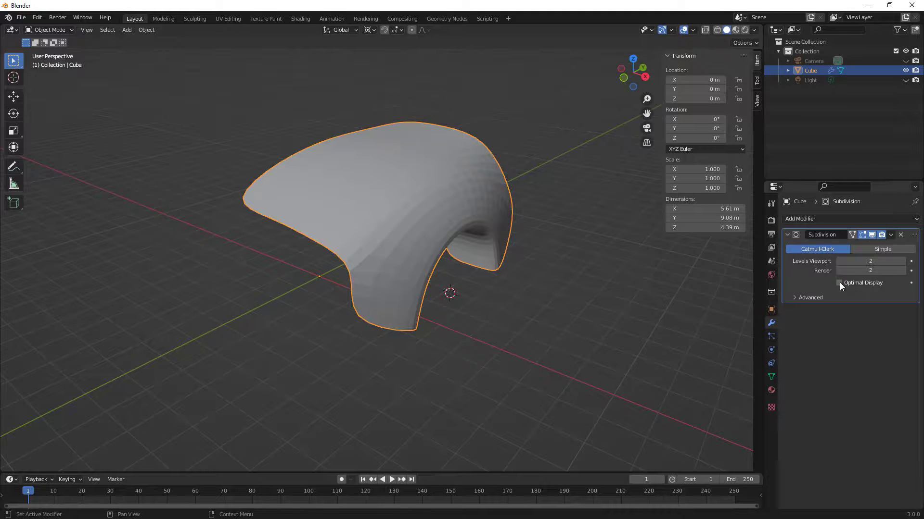
pyautogui.click(718, 30)
pyautogui.moveTo(510, 209); pyautogui.dragTo(470, 199, button='middle')
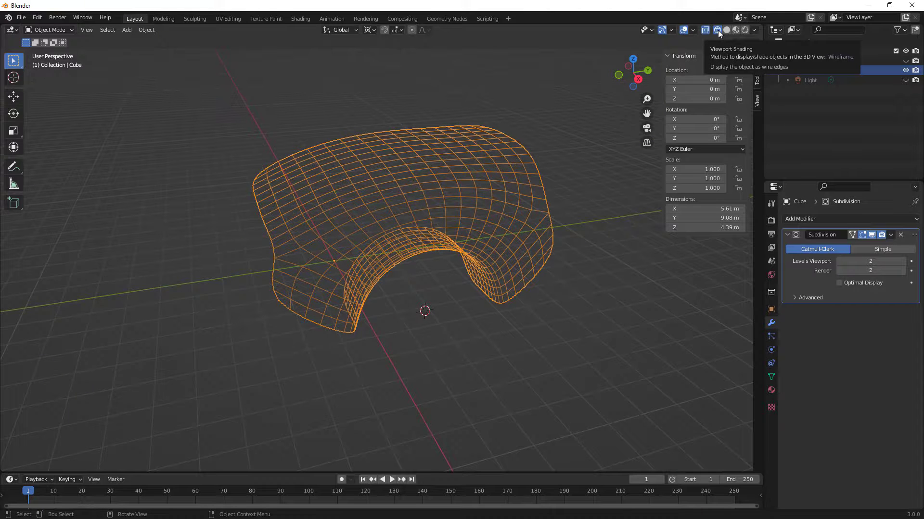
pyautogui.moveTo(553, 134); pyautogui.dragTo(510, 178, button='middle')
pyautogui.click(839, 260)
pyautogui.moveTo(697, 284); pyautogui.dragTo(467, 293, button='middle')
pyautogui.click(839, 261)
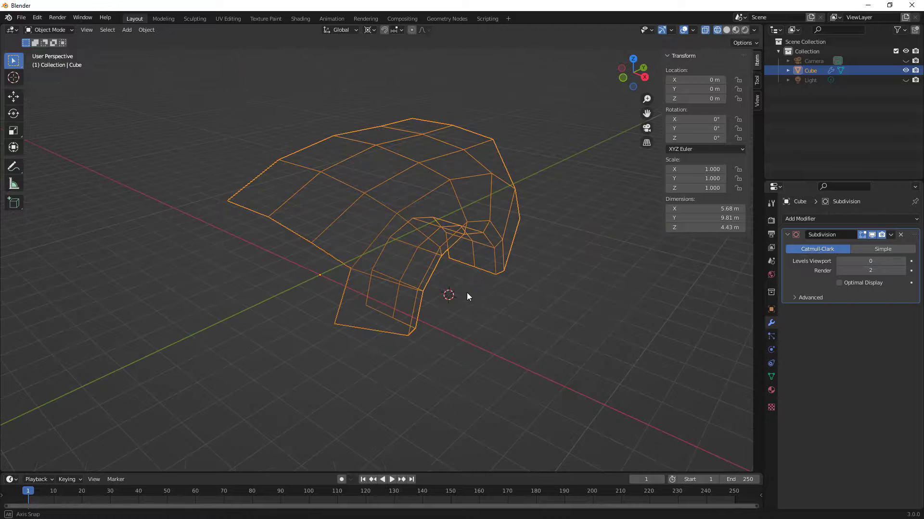
# Step: Raise the Subdivision viewport levels step by step to 5 to compare wireframe density, and finish by setting them to 3
pyautogui.click(903, 261)
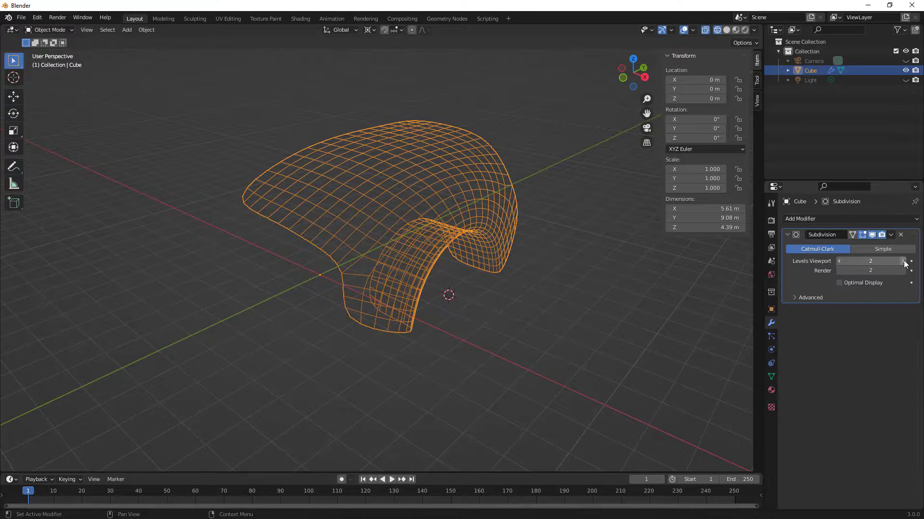
pyautogui.click(904, 261)
pyautogui.click(903, 261)
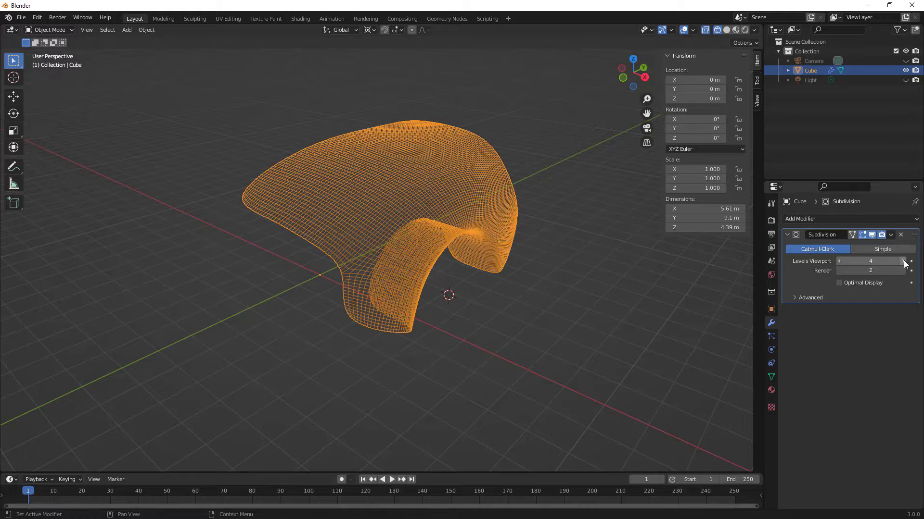
pyautogui.click(903, 261)
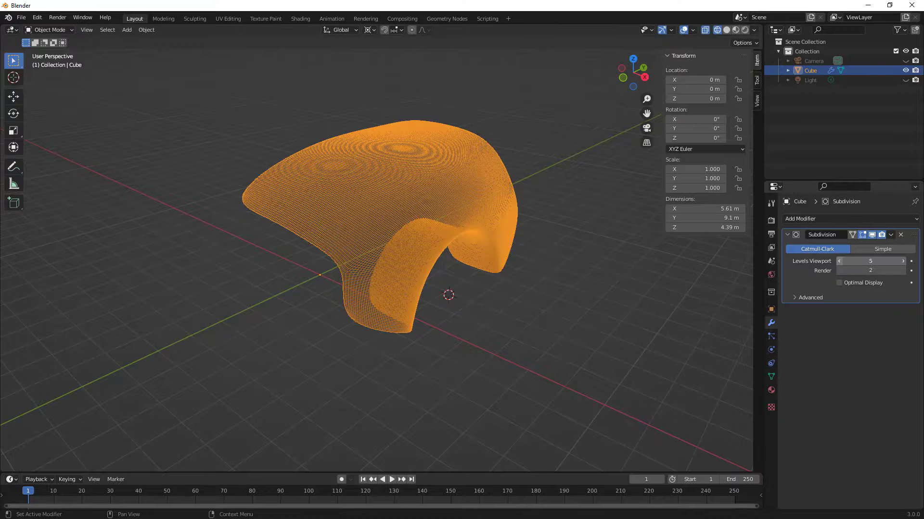
pyautogui.click(839, 261)
pyautogui.click(839, 261)
pyautogui.click(839, 261)
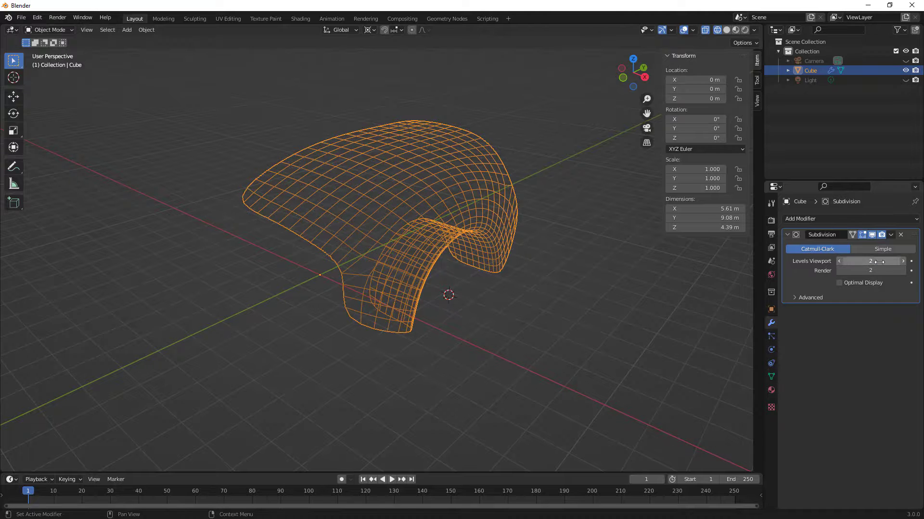
pyautogui.click(903, 261)
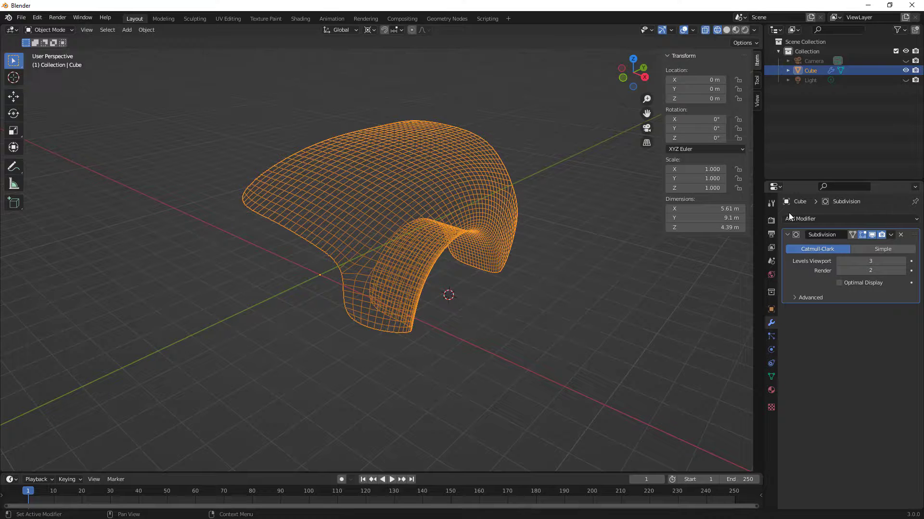
# Step: Return to solid shading and inspect the smoothed surface and arch from several angles
pyautogui.click(726, 30)
pyautogui.moveTo(438, 258)
pyautogui.mouseDown(button='middle')
pyautogui.moveTo(415, 260)
pyautogui.moveTo(434, 261)
pyautogui.mouseUp(button='middle')
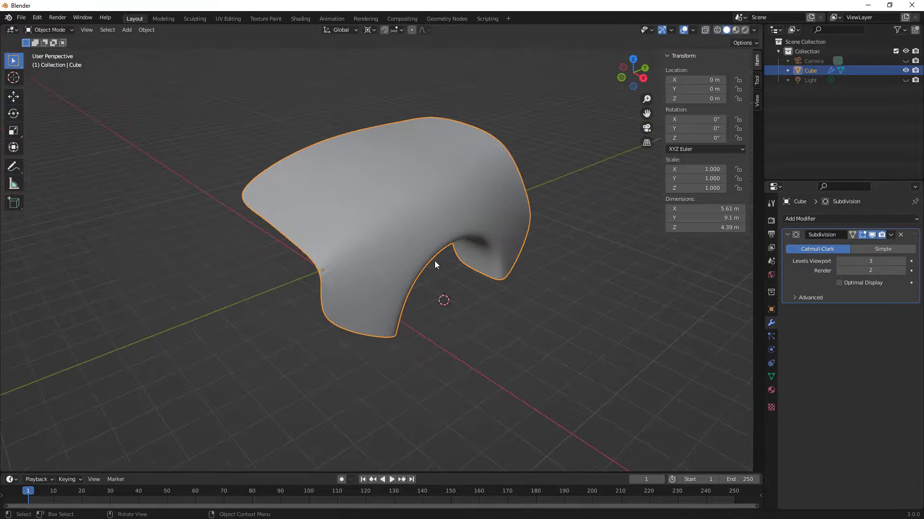
pyautogui.rightClick(441, 201)
pyautogui.moveTo(425, 199); pyautogui.dragTo(450, 234, button='middle')
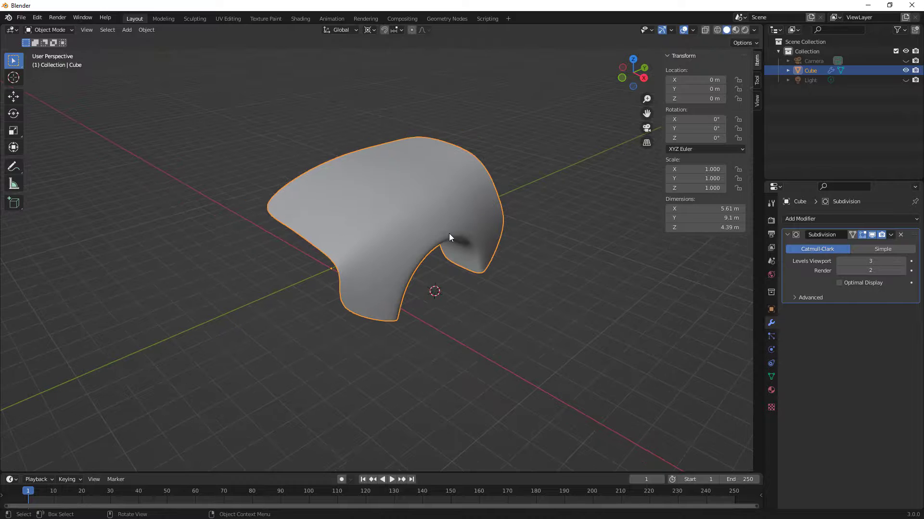
pyautogui.scroll(1, 423, 230)
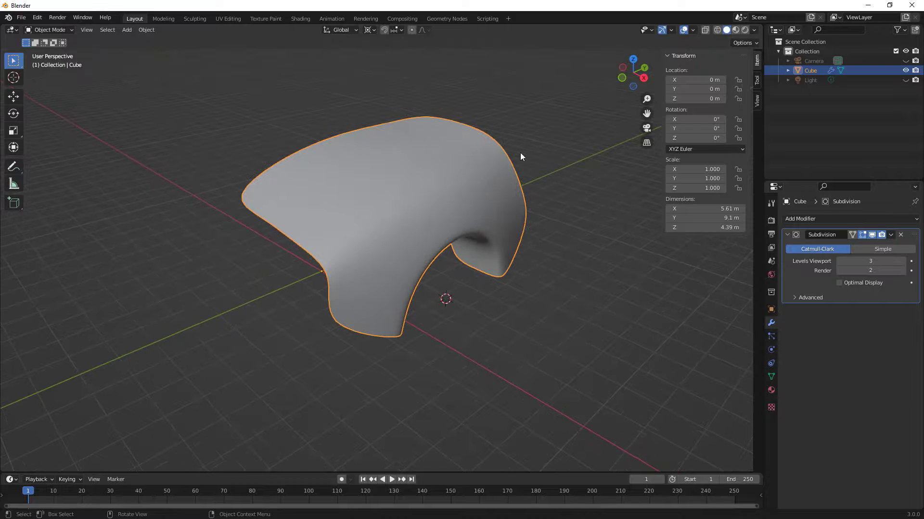
pyautogui.moveTo(438, 212)
pyautogui.mouseDown(button='middle')
pyautogui.moveTo(470, 221)
pyautogui.moveTo(437, 221)
pyautogui.mouseUp(button='middle')
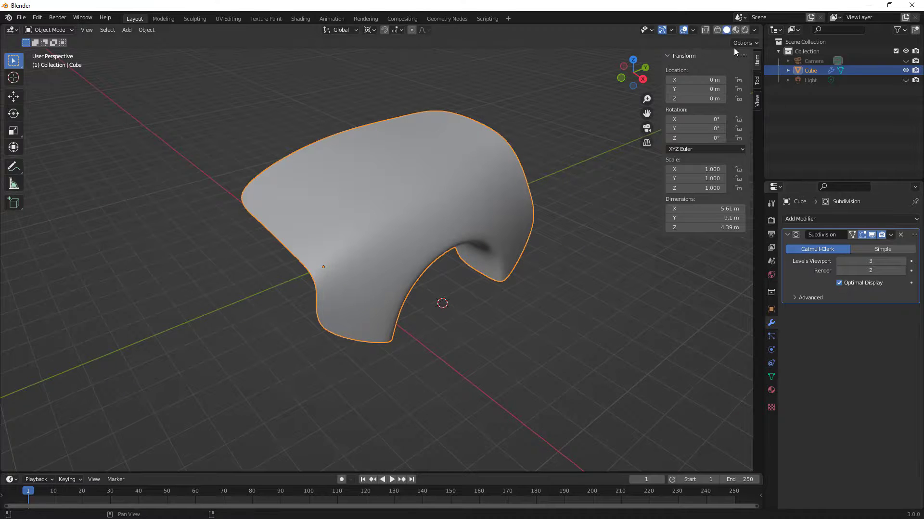
# Step: In wireframe shading, toggle the modifier's Optimal Display off and on to compare the displayed edges, and return to solid shading
pyautogui.click(717, 30)
pyautogui.moveTo(474, 194); pyautogui.dragTo(503, 206, button='middle')
pyautogui.click(838, 282)
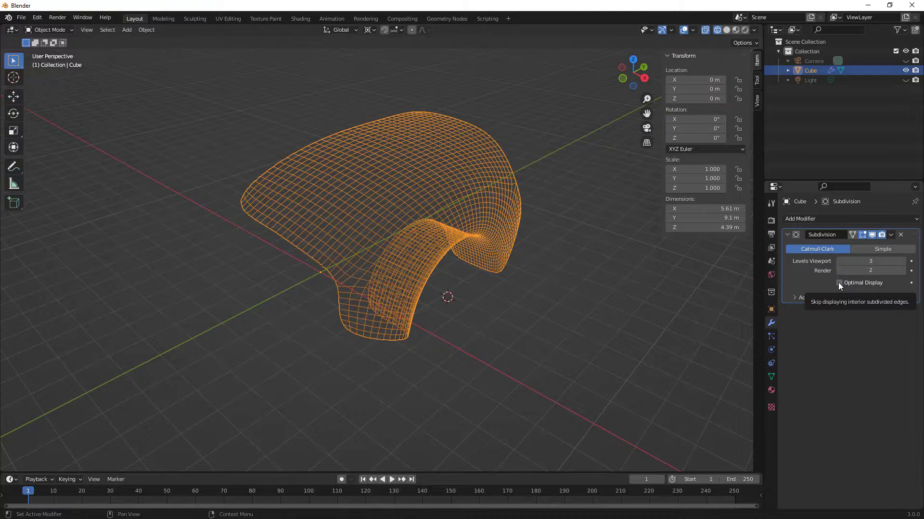
pyautogui.click(838, 282)
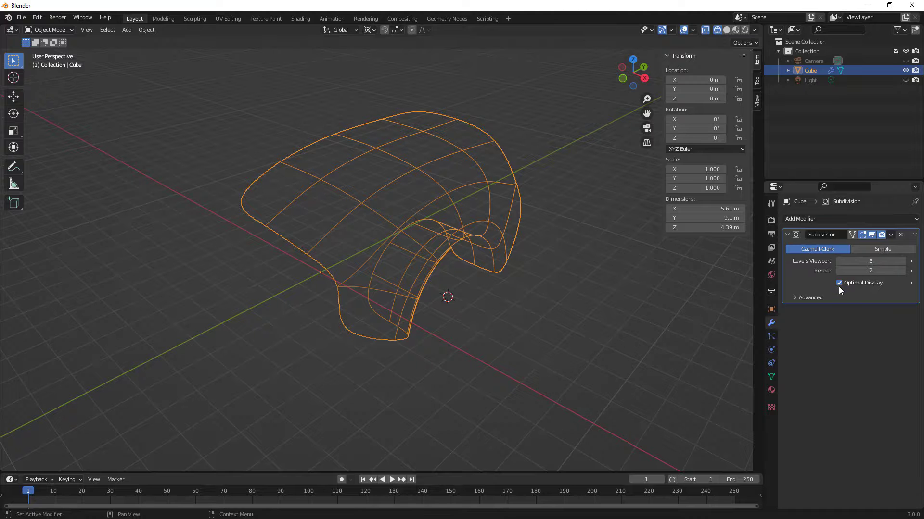
pyautogui.moveTo(472, 192)
pyautogui.mouseDown(button='middle')
pyautogui.moveTo(436, 192)
pyautogui.moveTo(463, 192)
pyautogui.mouseUp(button='middle')
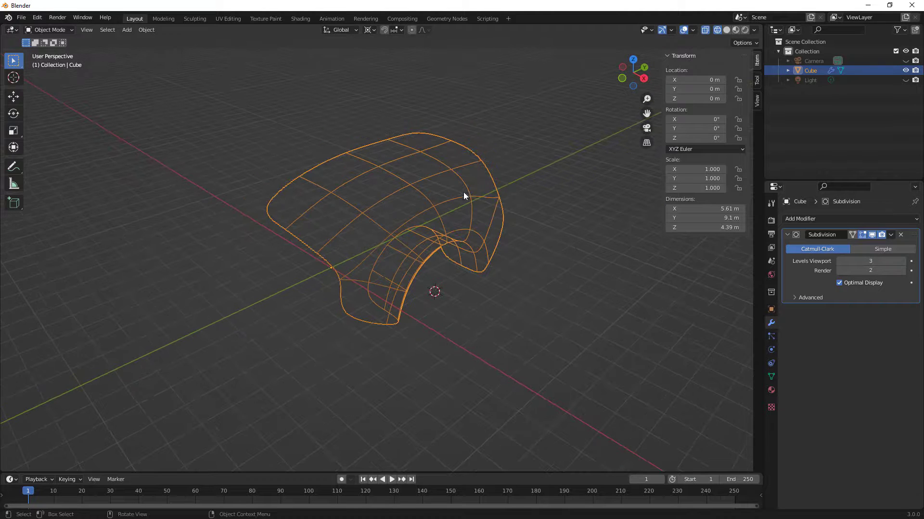
pyautogui.click(839, 283)
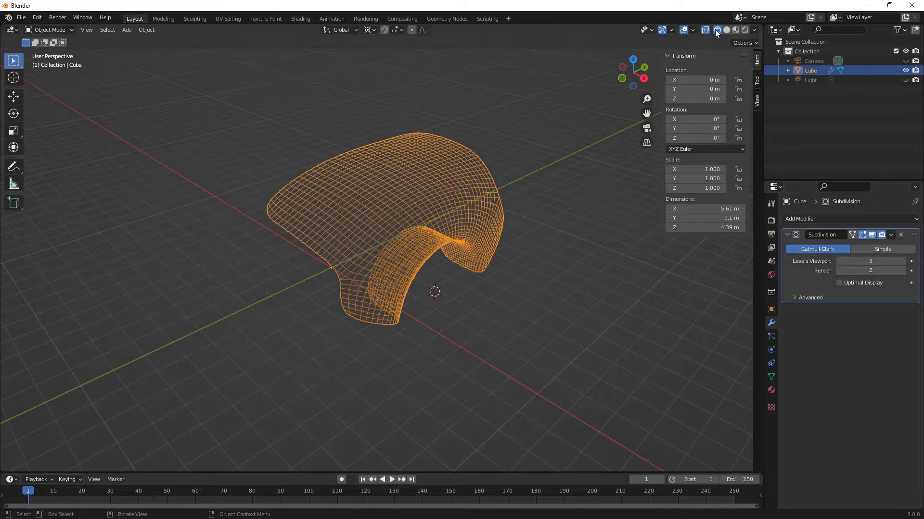
pyautogui.click(839, 283)
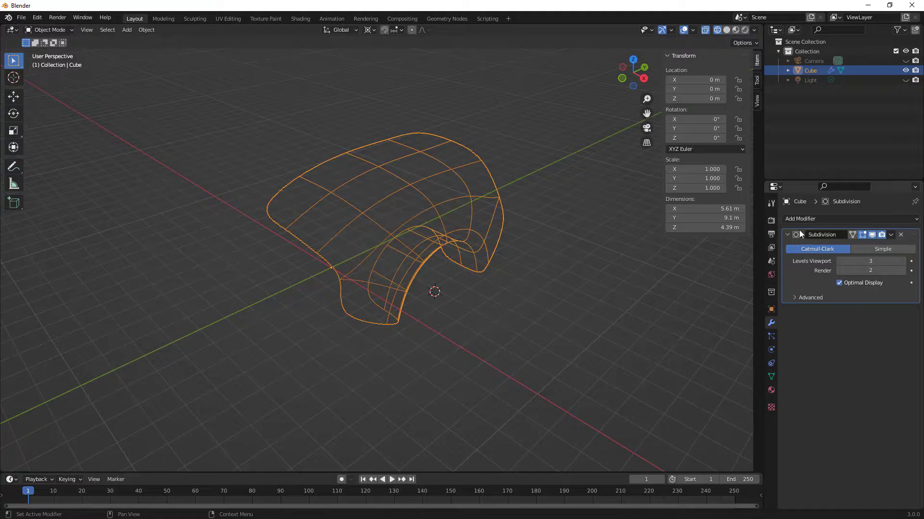
pyautogui.click(726, 30)
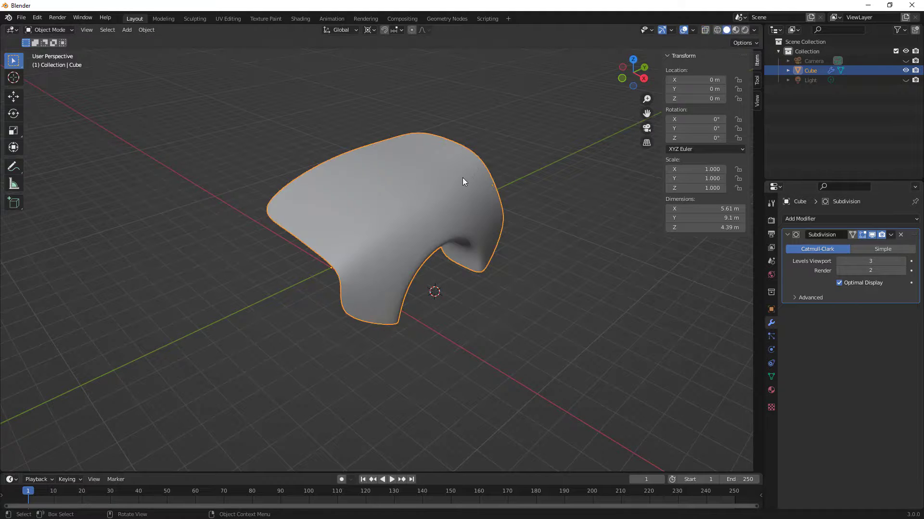
# Step: Enter Edit Mode with Optimal Display off and toggle the Subdivision modifier's Edit Mode display off and on
pyautogui.press('Tab')
pyautogui.moveTo(463, 178); pyautogui.dragTo(452, 207, button='middle')
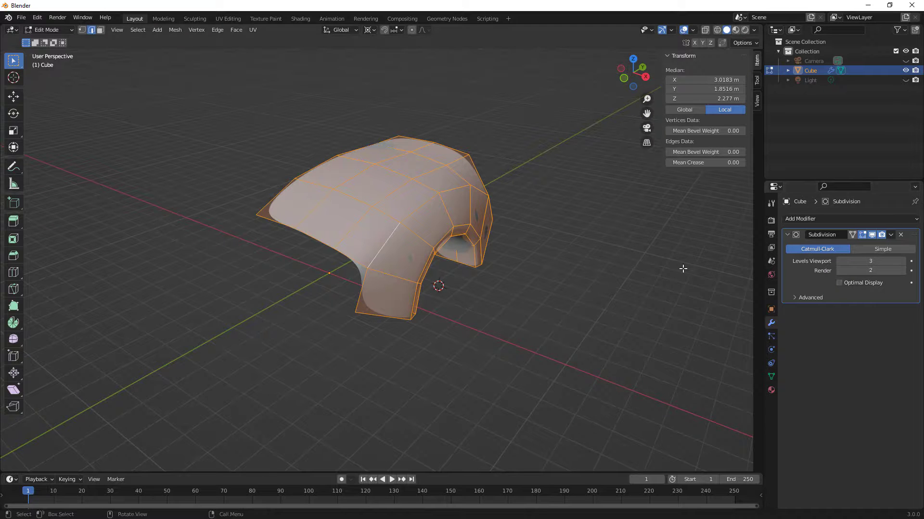
pyautogui.moveTo(511, 262); pyautogui.dragTo(376, 207, button='middle')
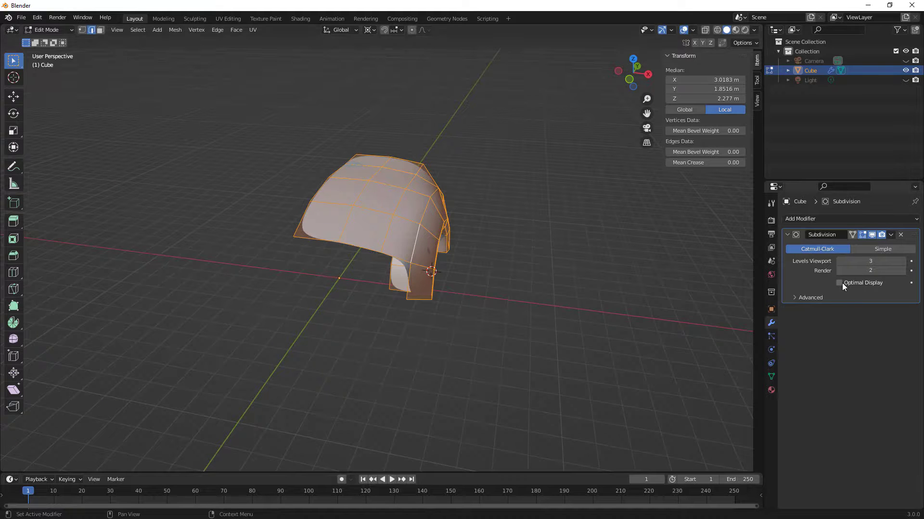
pyautogui.click(861, 234)
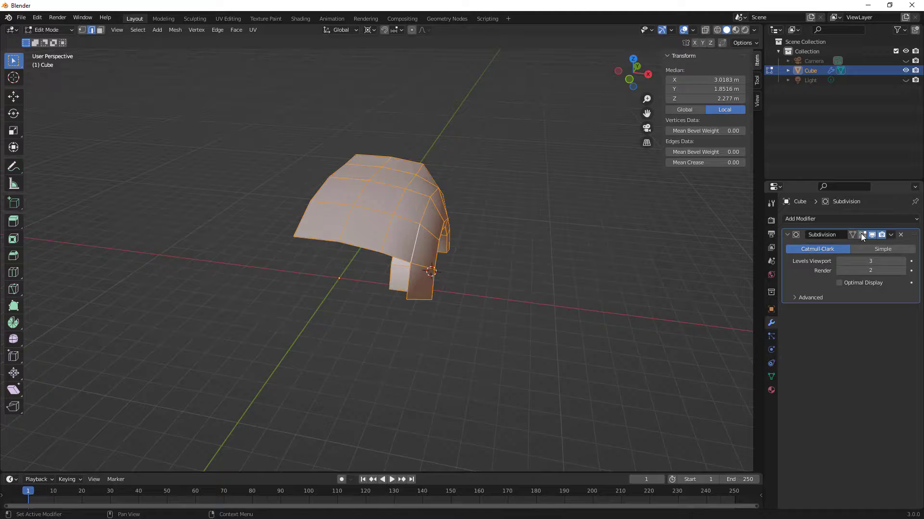
pyautogui.click(861, 234)
pyautogui.click(861, 235)
pyautogui.click(860, 235)
# Step: Turn on the modifier's On Cage display, examine how the edit cage follows the smoothed surface, and turn it off again
pyautogui.click(853, 235)
pyautogui.click(853, 235)
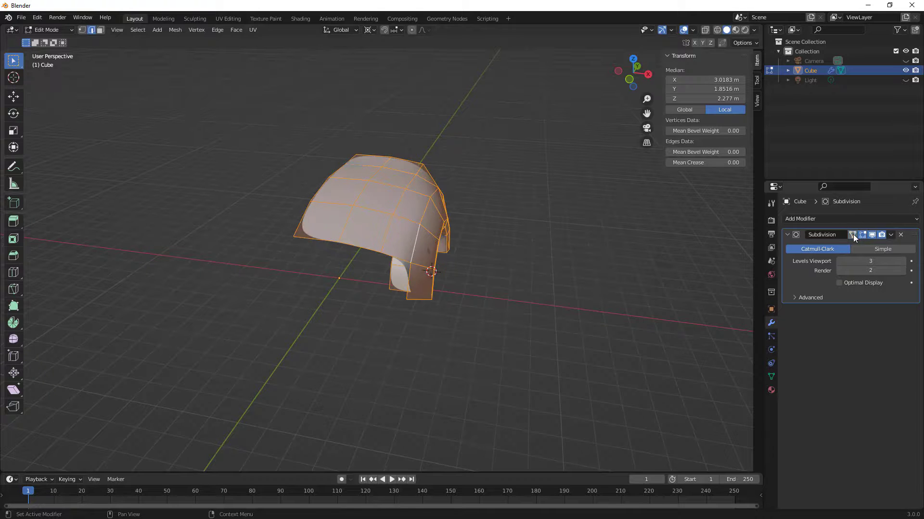
pyautogui.click(853, 235)
pyautogui.moveTo(579, 224); pyautogui.dragTo(332, 218, button='middle')
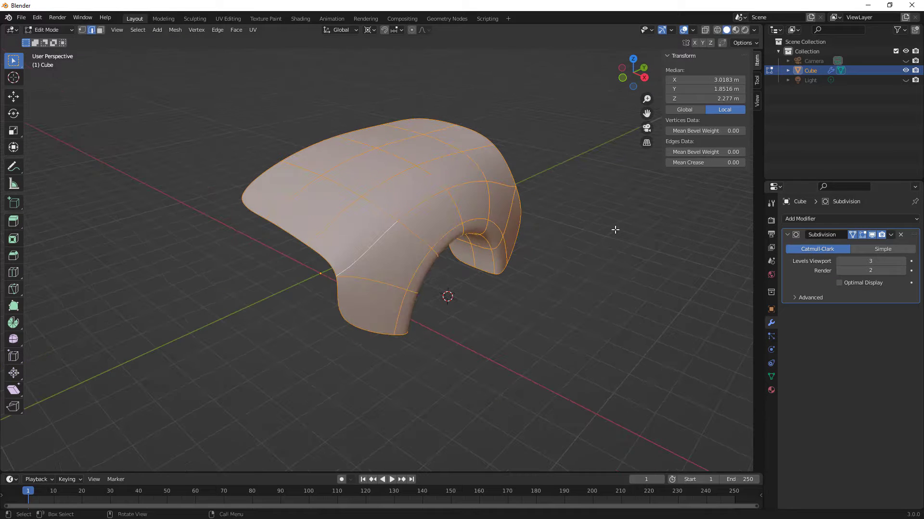
pyautogui.click(851, 235)
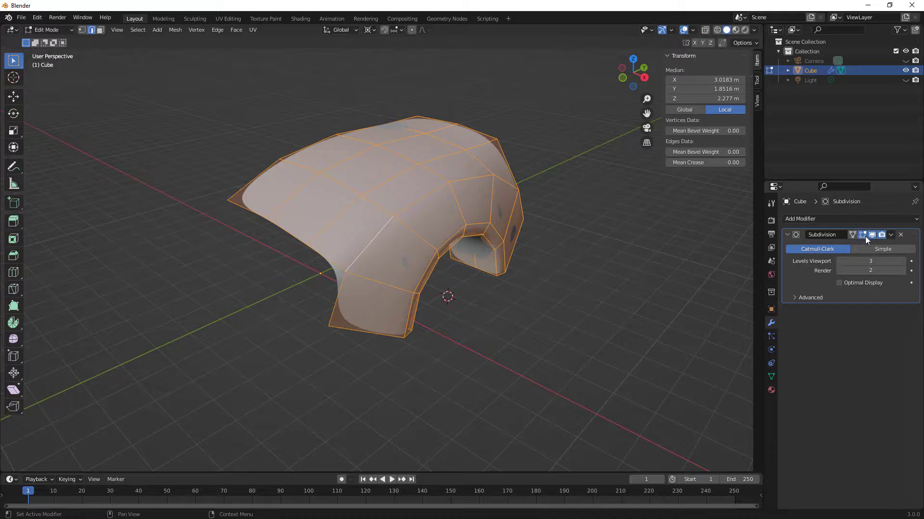
# Step: Turn off the modifier's Edit Mode display and compare the model in Object Mode and Edit Mode
pyautogui.click(863, 235)
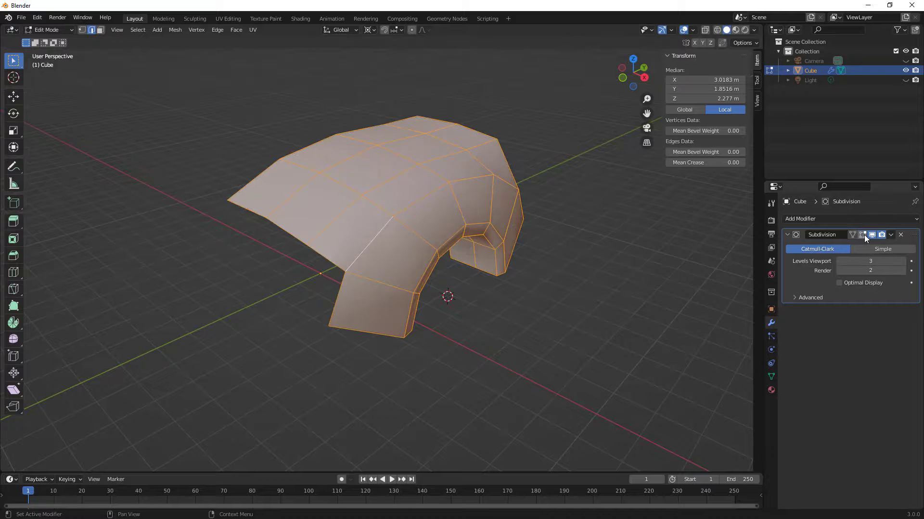
pyautogui.press('Tab')
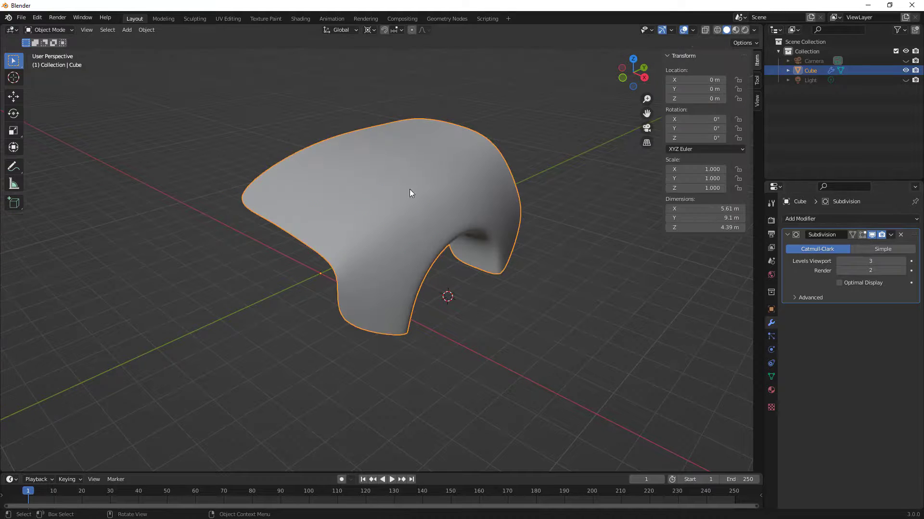
pyautogui.press('Tab')
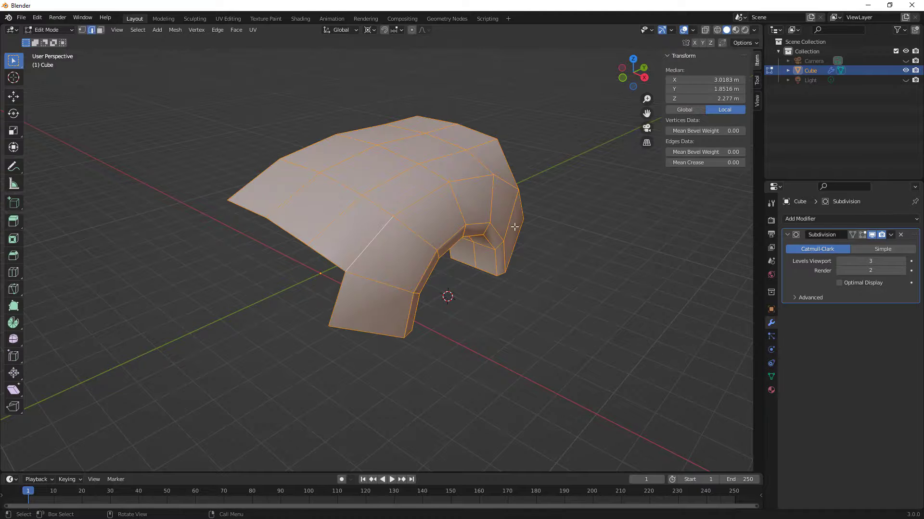
# Step: Turn the modifier's Edit Mode display back on and switch off its viewport display
pyautogui.click(863, 235)
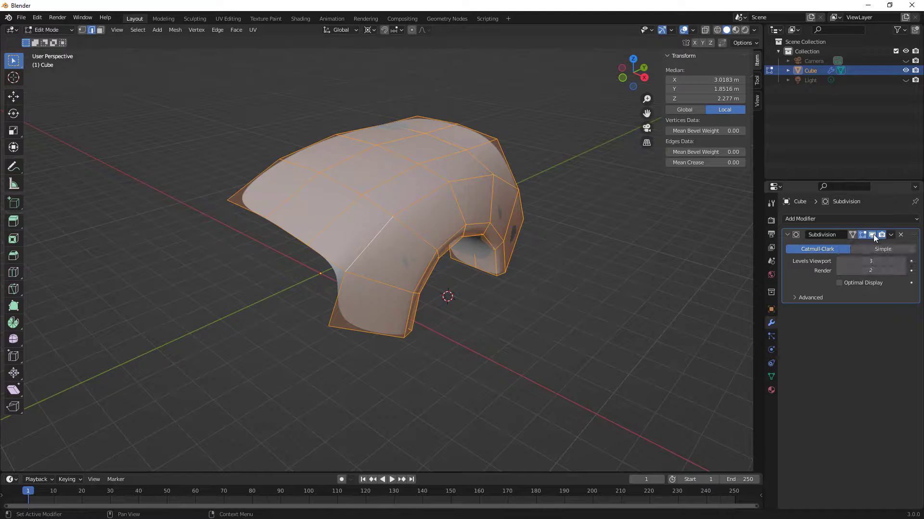
pyautogui.click(872, 235)
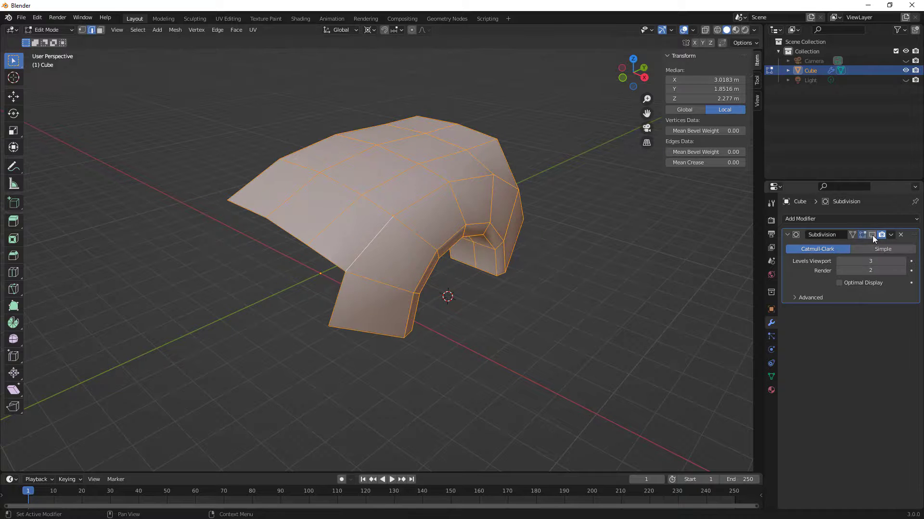
# Step: Turn the Subdivision modifier's viewport display back on and deselect the mesh's edges
pyautogui.click(872, 235)
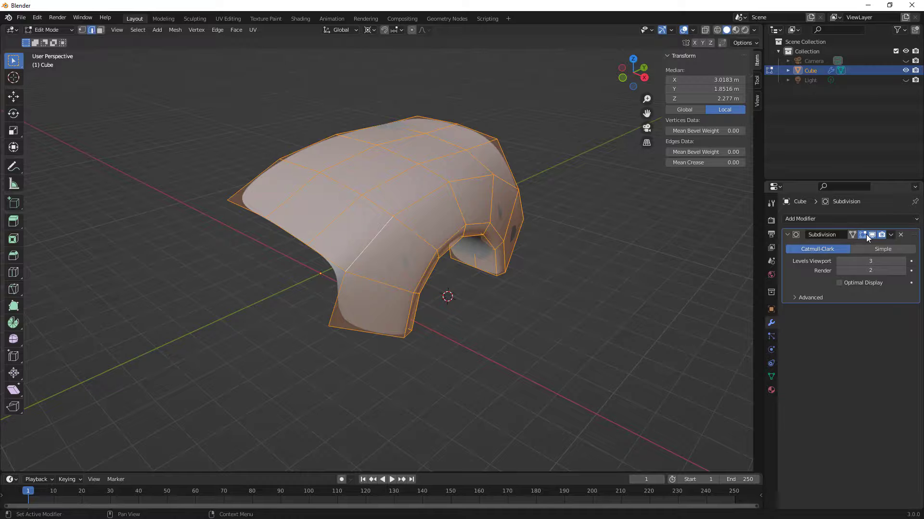
pyautogui.moveTo(647, 247); pyautogui.dragTo(618, 244, button='middle')
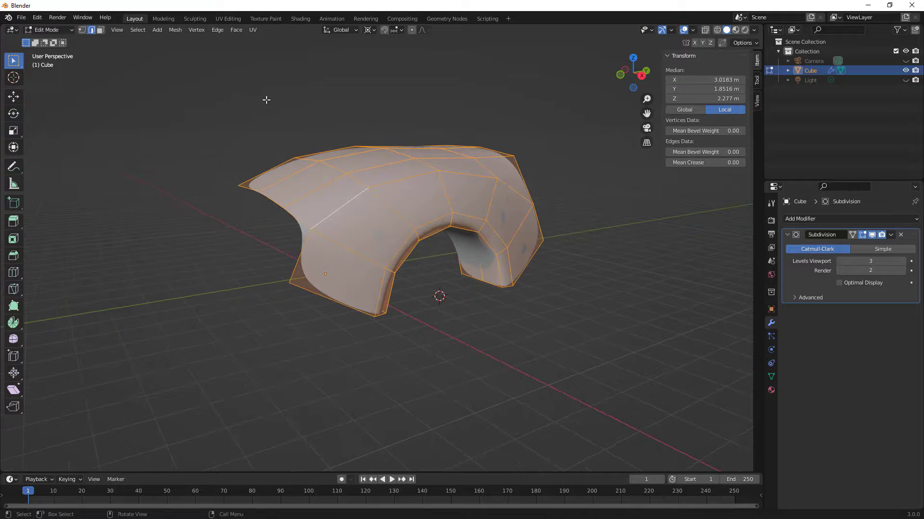
pyautogui.click(317, 122)
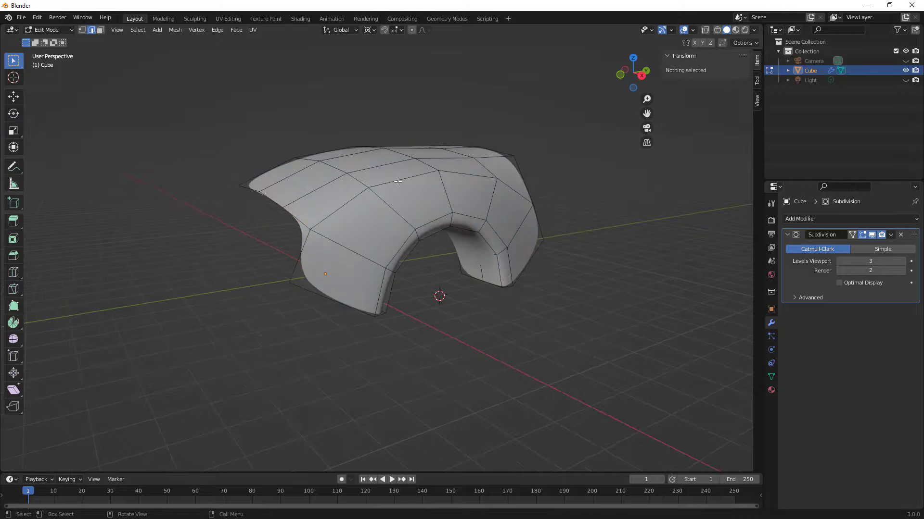
# Step: Select the edge loop along the arch's inner rim and set its mean crease to 0.5
pyautogui.keyDown('alt'); pyautogui.click(499, 270); pyautogui.keyUp('alt')
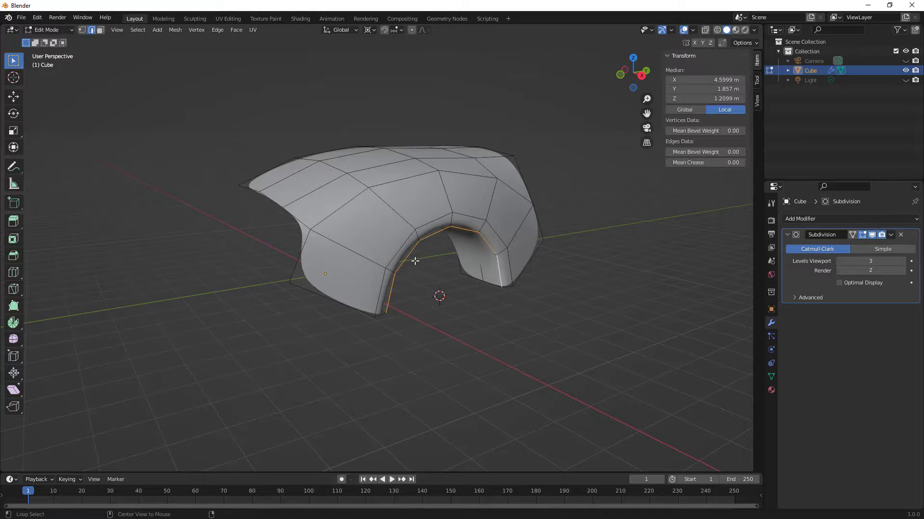
pyautogui.scroll(2, 432, 245)
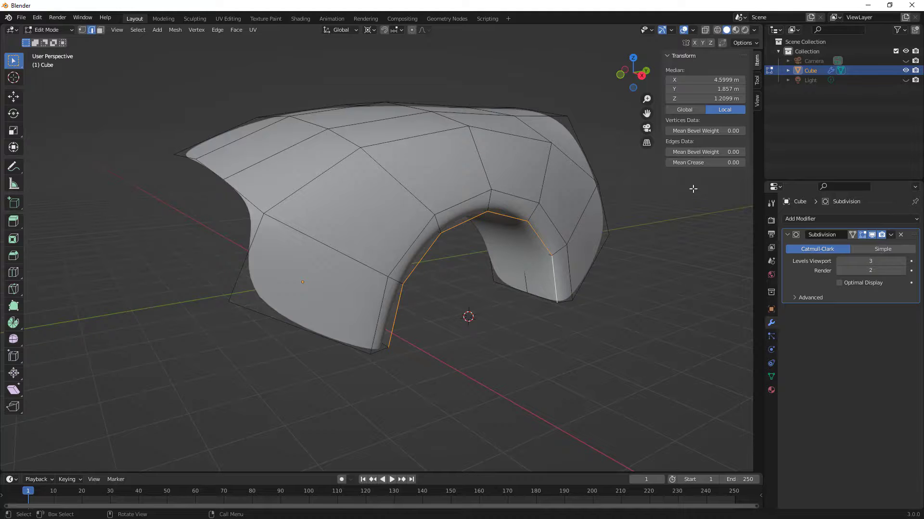
pyautogui.click(735, 163)
pyautogui.write('.5')
pyautogui.press('Return')
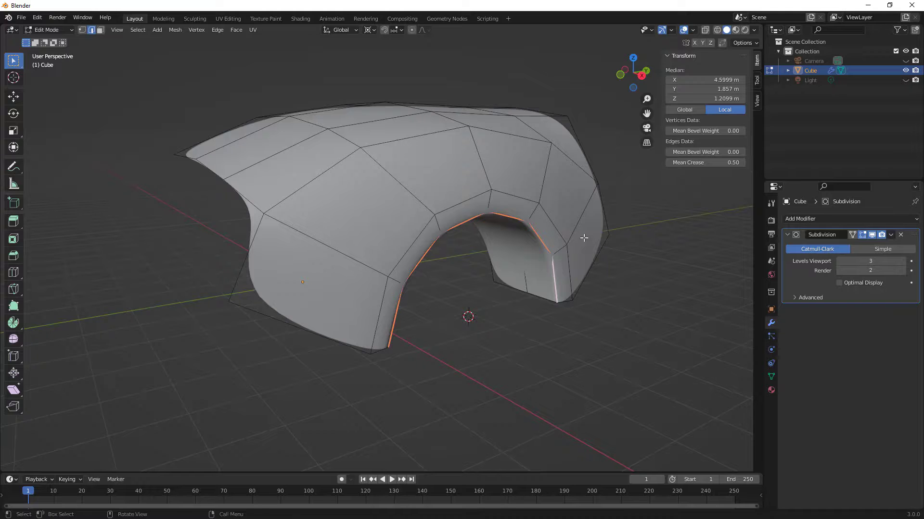
# Step: Select the edge loop along the arch's outer edge and set its mean crease to 0.5
pyautogui.moveTo(519, 233); pyautogui.dragTo(544, 241, button='middle')
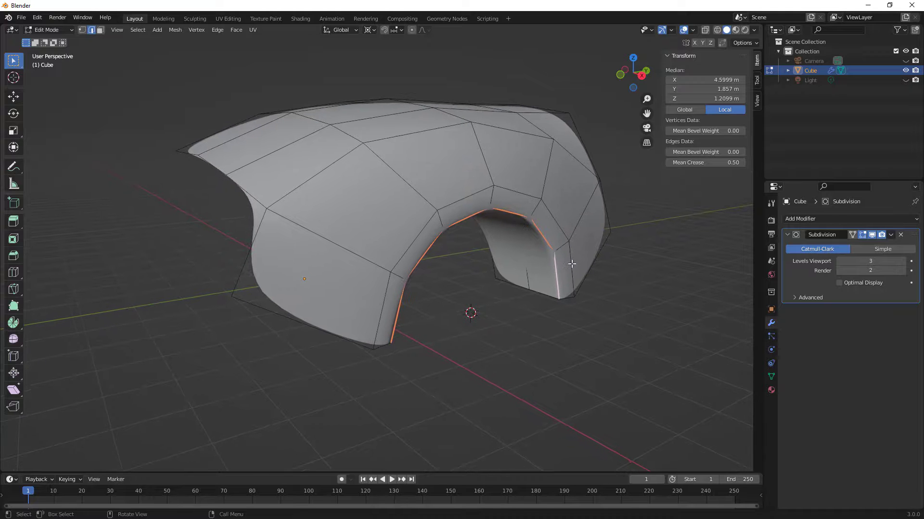
pyautogui.keyDown('alt'); pyautogui.click(571, 264); pyautogui.keyUp('alt')
pyautogui.click(726, 162)
pyautogui.write('.5')
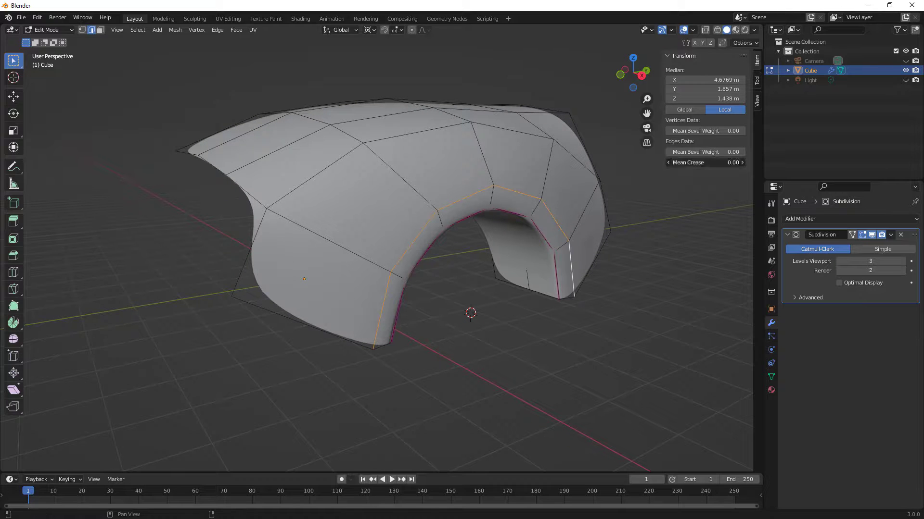
pyautogui.press('Return')
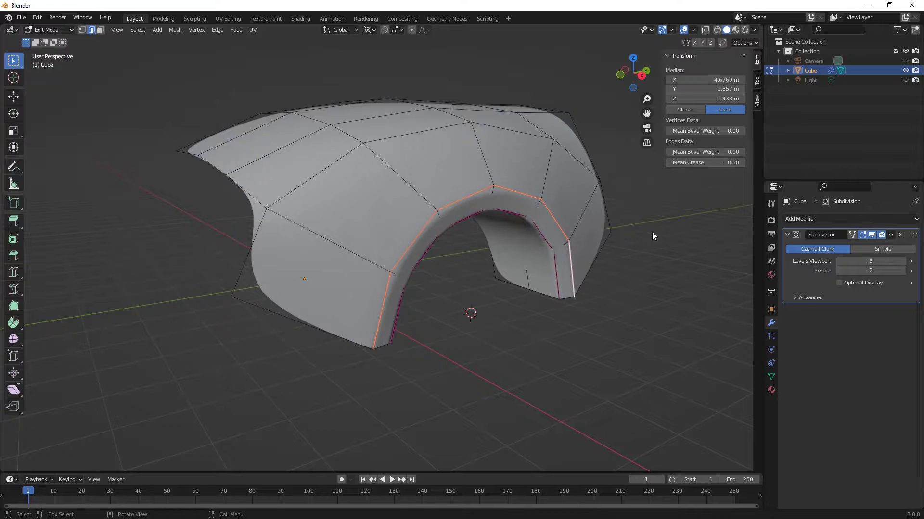
# Step: Examine the creased arch's wireframe in Object Mode, turn Optimal Display on and return to solid shading
pyautogui.press('Tab')
pyautogui.moveTo(589, 260)
pyautogui.mouseDown(button='middle')
pyautogui.moveTo(482, 260)
pyautogui.moveTo(589, 258)
pyautogui.moveTo(586, 270)
pyautogui.moveTo(575, 260)
pyautogui.mouseUp(button='middle')
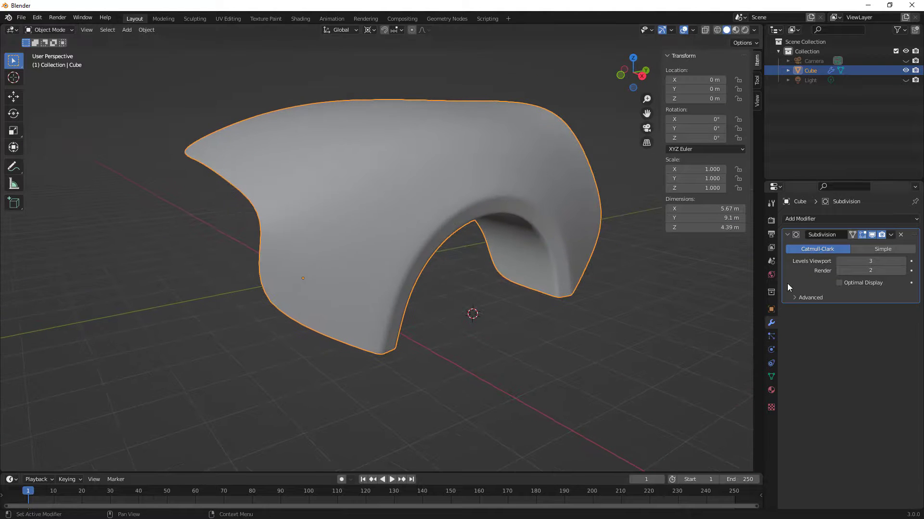
pyautogui.click(717, 30)
pyautogui.moveTo(593, 286)
pyautogui.mouseDown(button='middle')
pyautogui.moveTo(604, 260)
pyautogui.moveTo(591, 301)
pyautogui.moveTo(578, 282)
pyautogui.mouseUp(button='middle')
pyautogui.scroll(4, 549, 239)
pyautogui.moveTo(579, 241); pyautogui.dragTo(539, 210, button='middle')
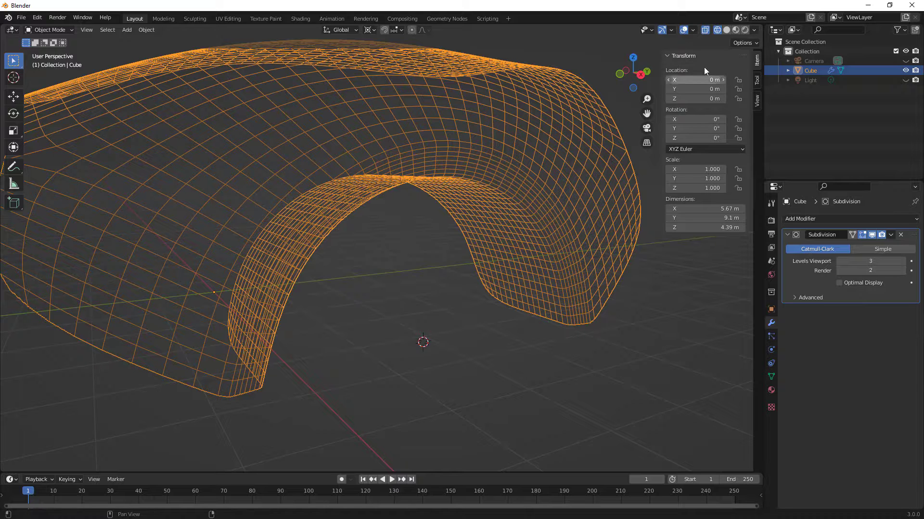
pyautogui.click(839, 282)
pyautogui.click(726, 30)
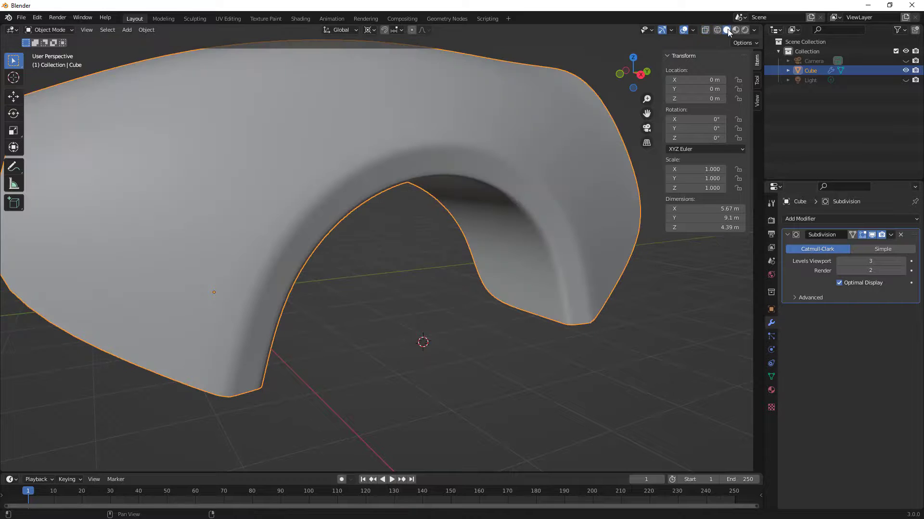
# Step: Add a loop cut around the arch lip in Edit Mode, slid towards the outer creased edge by a factor of about -0.618
pyautogui.scroll(2, 509, 184)
pyautogui.press('Tab')
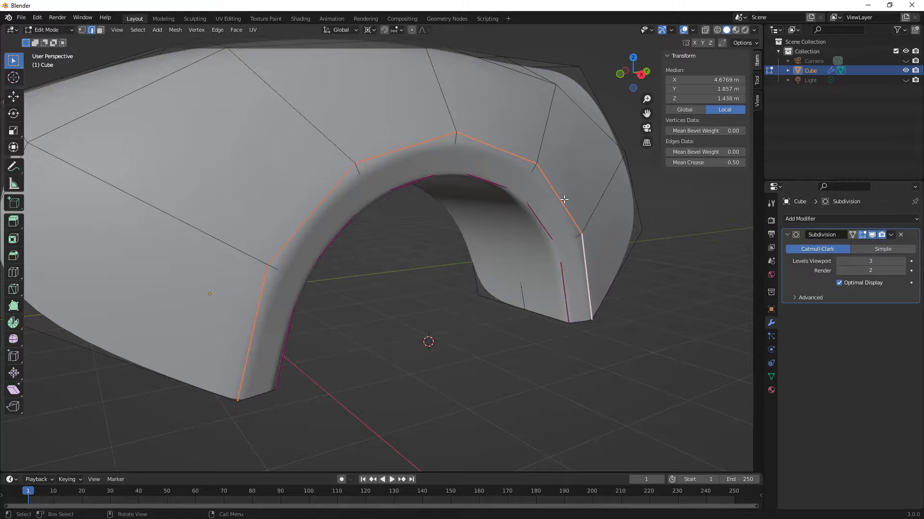
pyautogui.hotkey('ctrl', 'r')
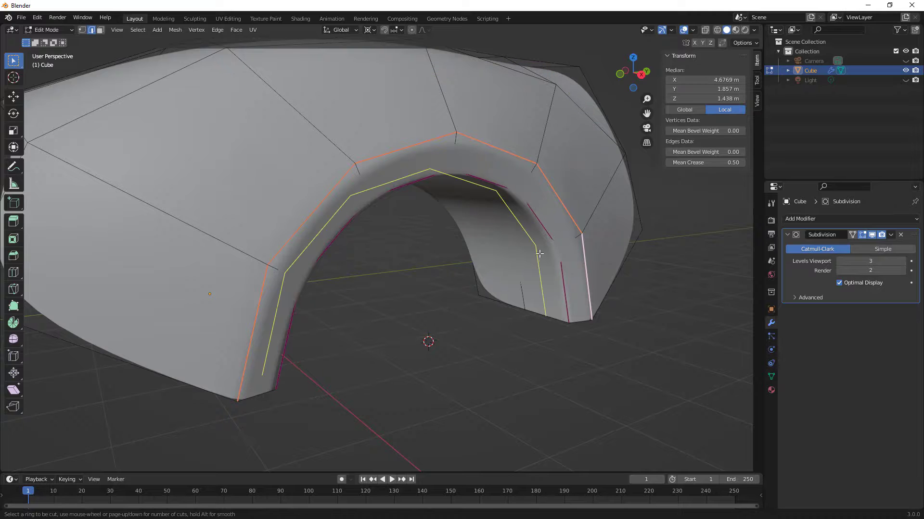
pyautogui.click(571, 249)
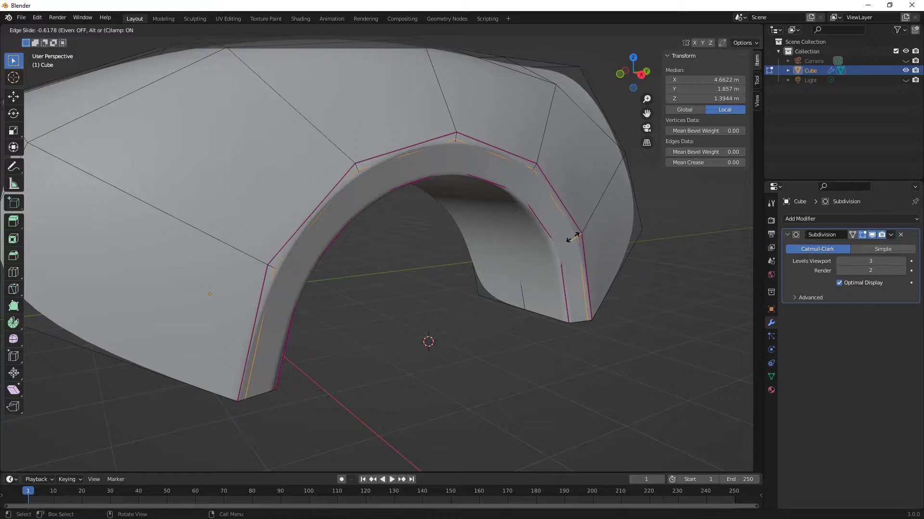
pyautogui.click(573, 237)
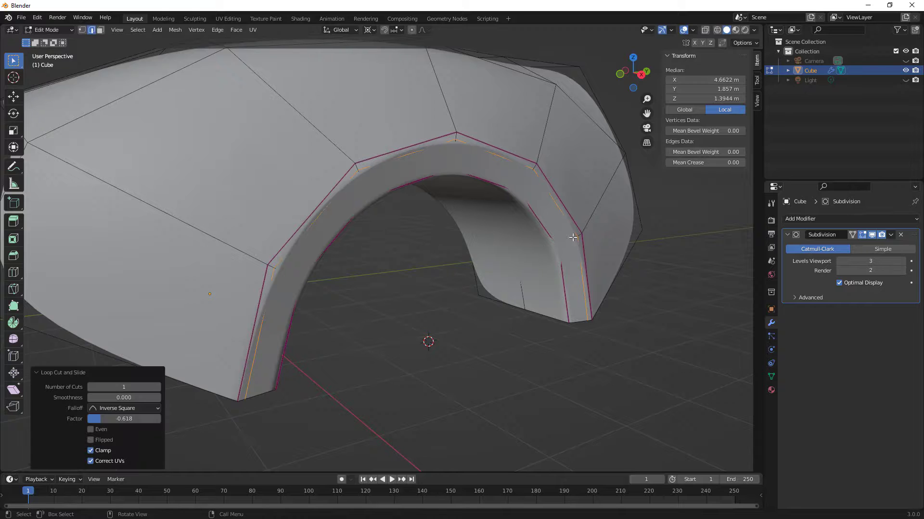
# Step: Add another loop cut on the body surface close outside the arch's outer creased edge and return to Object Mode
pyautogui.click(585, 190)
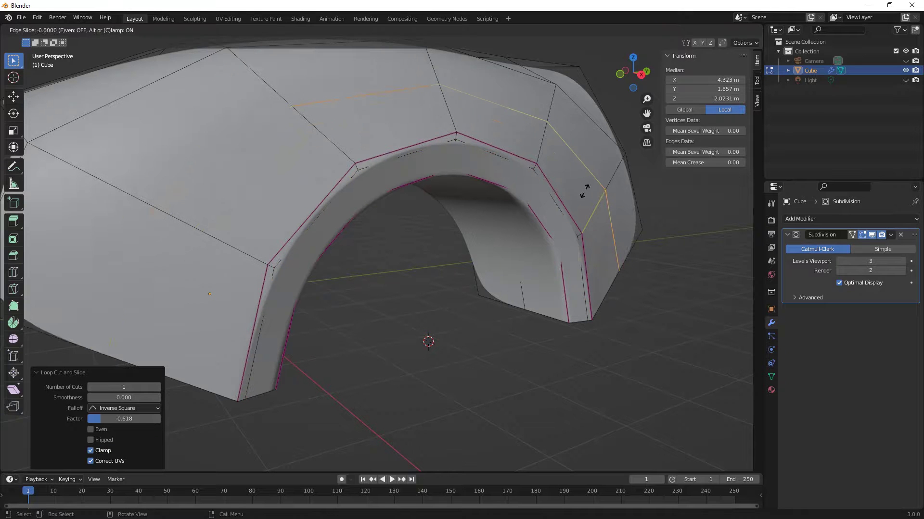
pyautogui.click(562, 226)
pyautogui.press('Tab')
pyautogui.moveTo(547, 236); pyautogui.dragTo(513, 268, button='middle')
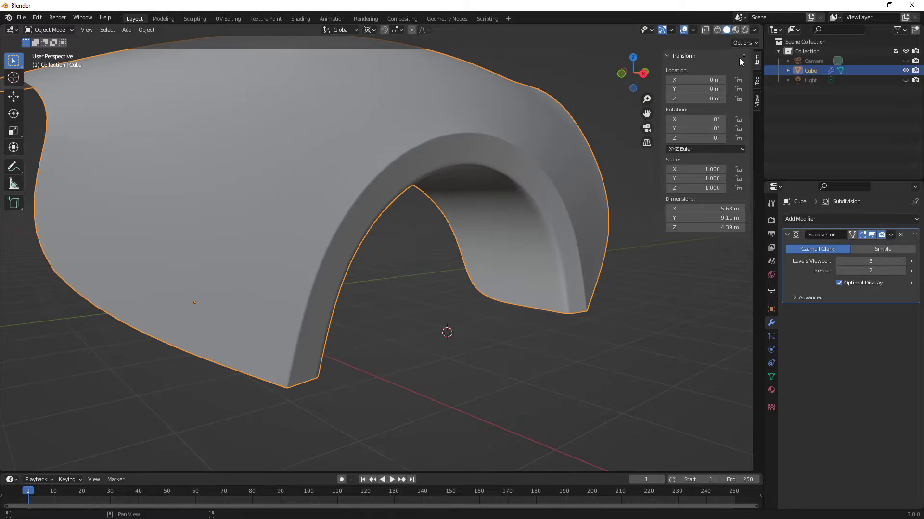
# Step: Switch to wireframe with Optimal Display off and examine the mesh density around the arch's added loops
pyautogui.click(717, 29)
pyautogui.click(839, 283)
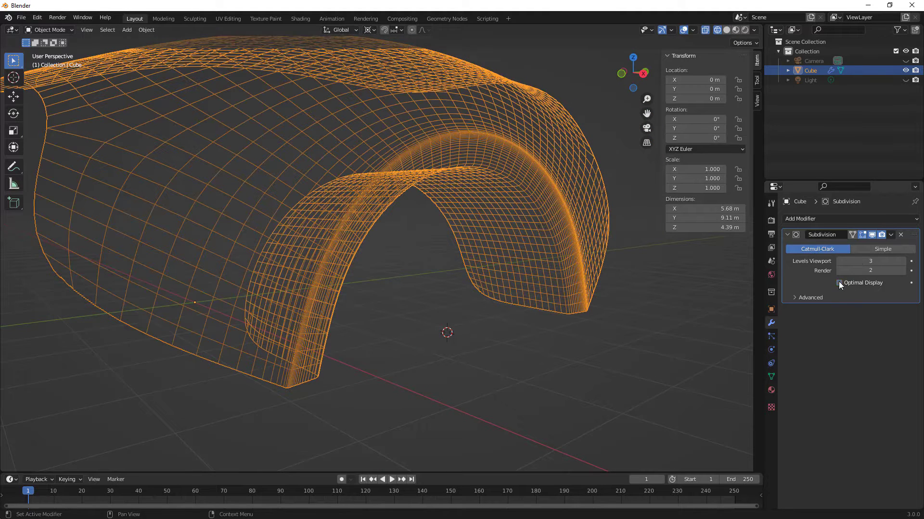
pyautogui.moveTo(526, 192); pyautogui.dragTo(530, 195, button='middle')
pyautogui.scroll(2, 506, 136)
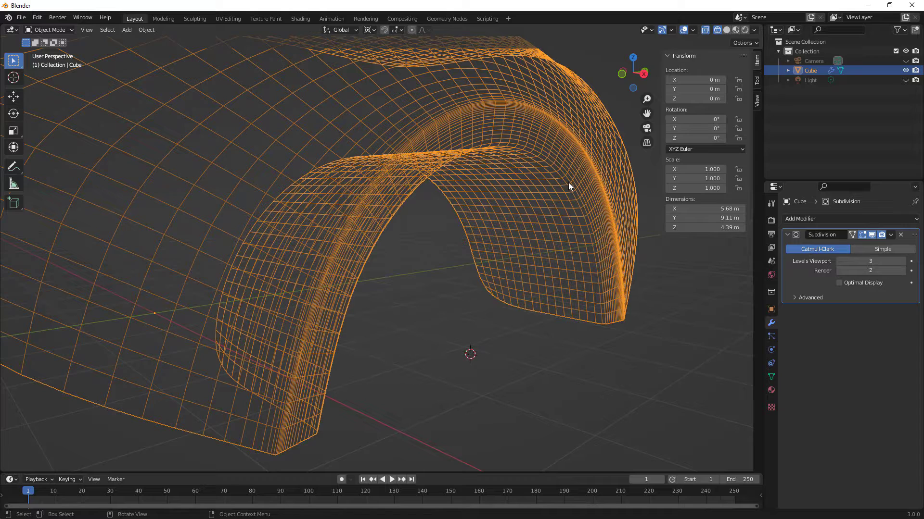
# Step: Lower the Subdivision viewport level to 0, raise it to 2 and compare the wireframe density
pyautogui.scroll(-5, 564, 181)
pyautogui.moveTo(564, 181); pyautogui.dragTo(527, 194, button='middle')
pyautogui.click(840, 264)
pyautogui.click(840, 264)
pyautogui.click(839, 261)
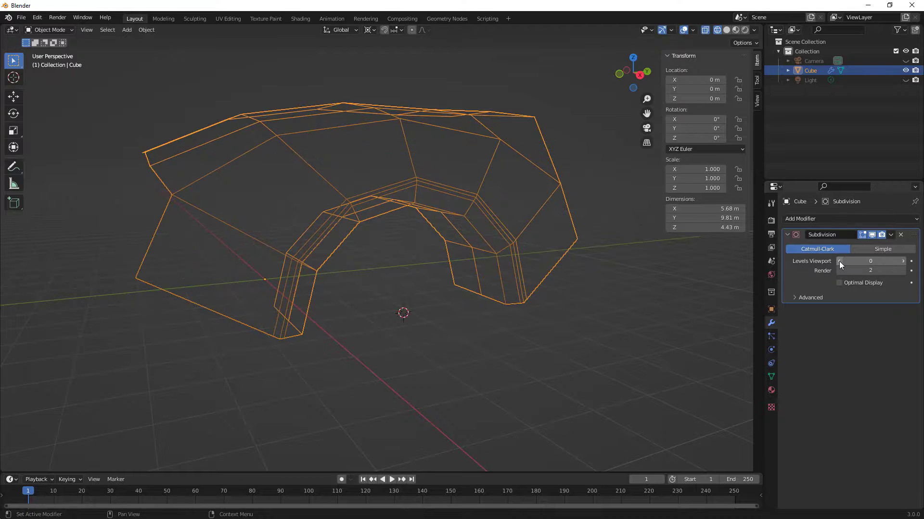
pyautogui.click(902, 261)
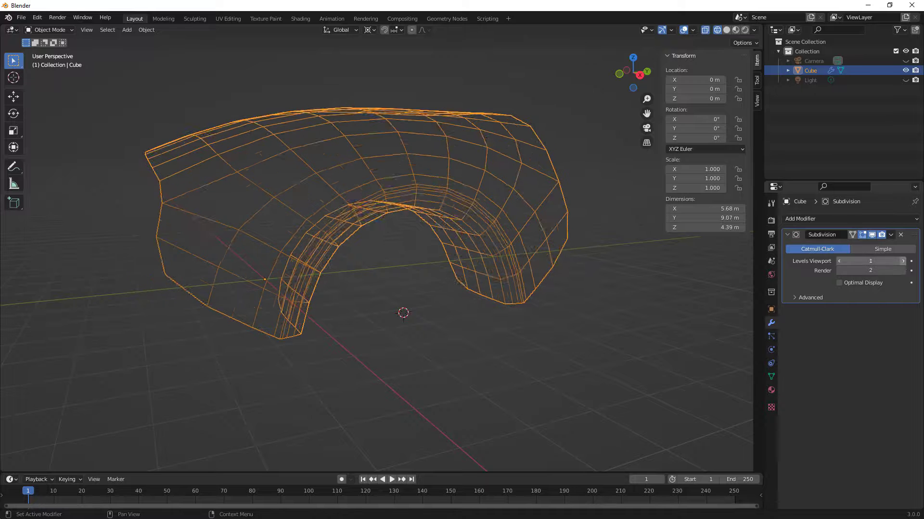
pyautogui.click(902, 261)
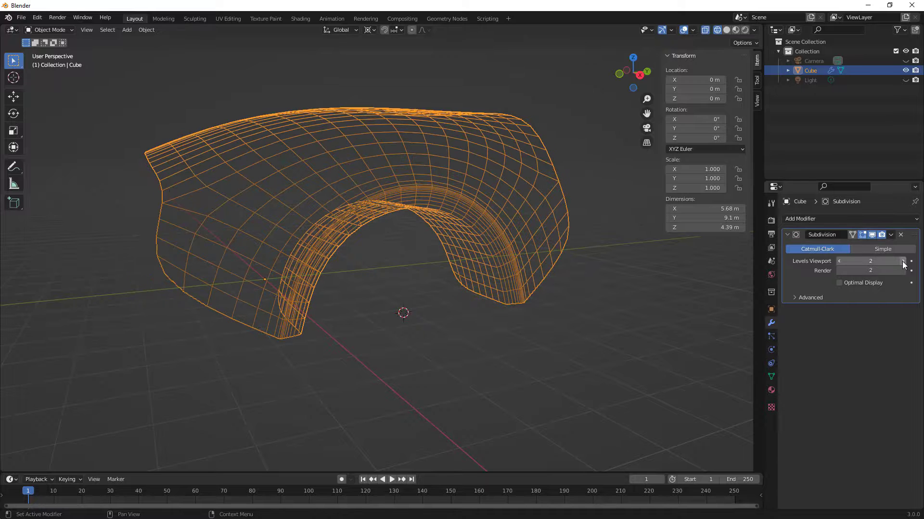
# Step: Return to solid shading with Optimal Display on and set the Subdivision viewport level to 3
pyautogui.click(727, 29)
pyautogui.moveTo(599, 287); pyautogui.dragTo(625, 288, button='middle')
pyautogui.click(901, 261)
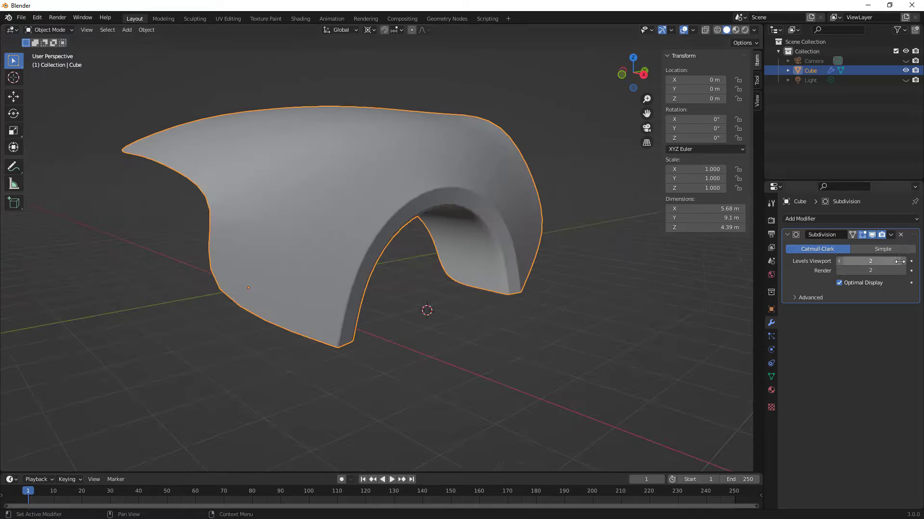
pyautogui.scroll(1, 466, 193)
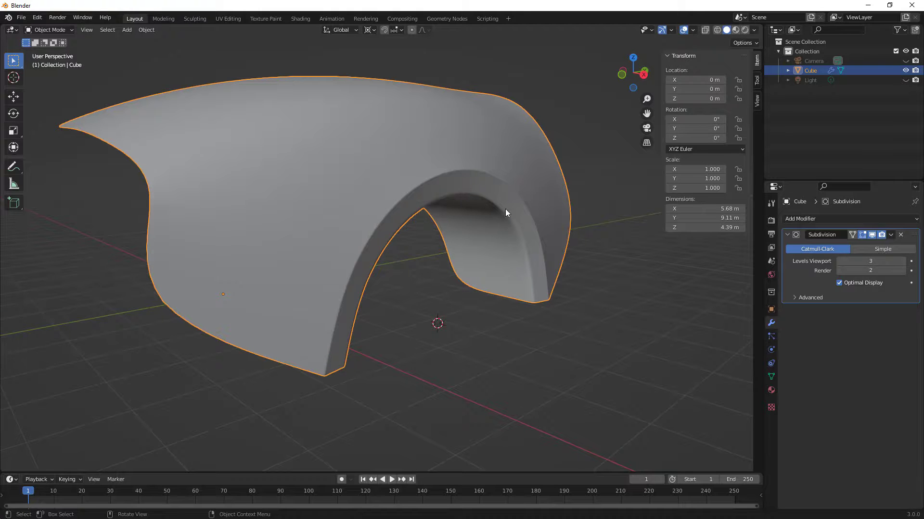
# Step: Select the creased edge loop along the arch's outer edge in Edit Mode and set its mean crease to 0
pyautogui.press('Tab')
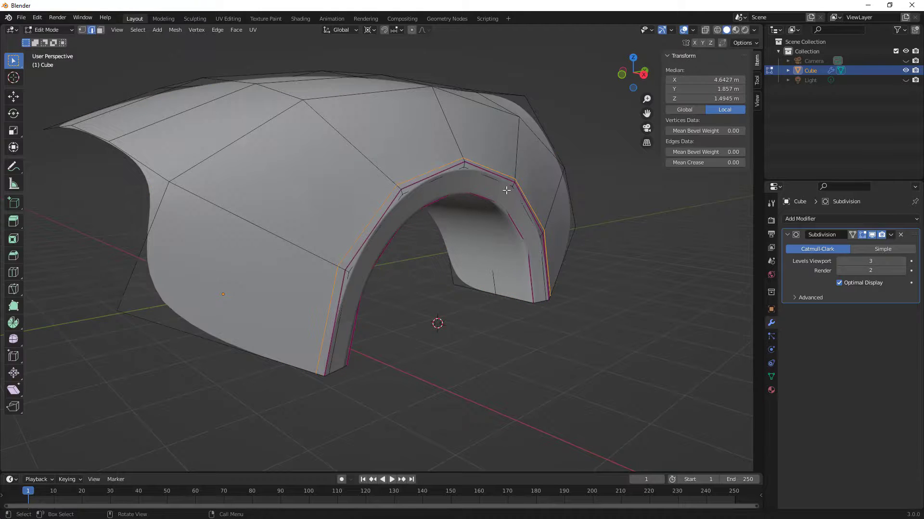
pyautogui.keyDown('alt'); pyautogui.click(337, 312); pyautogui.keyUp('alt')
pyautogui.click(733, 163)
pyautogui.write('1')
pyautogui.press('Return')
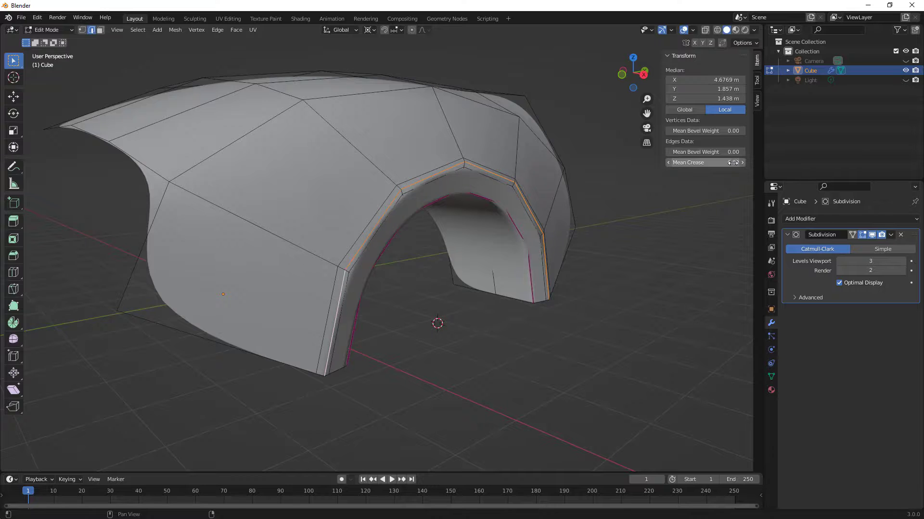
# Step: Examine the uncreased arch edge in Object Mode in solid shading and in wireframe with Optimal Display off
pyautogui.press('Tab')
pyautogui.scroll(-2, 520, 200)
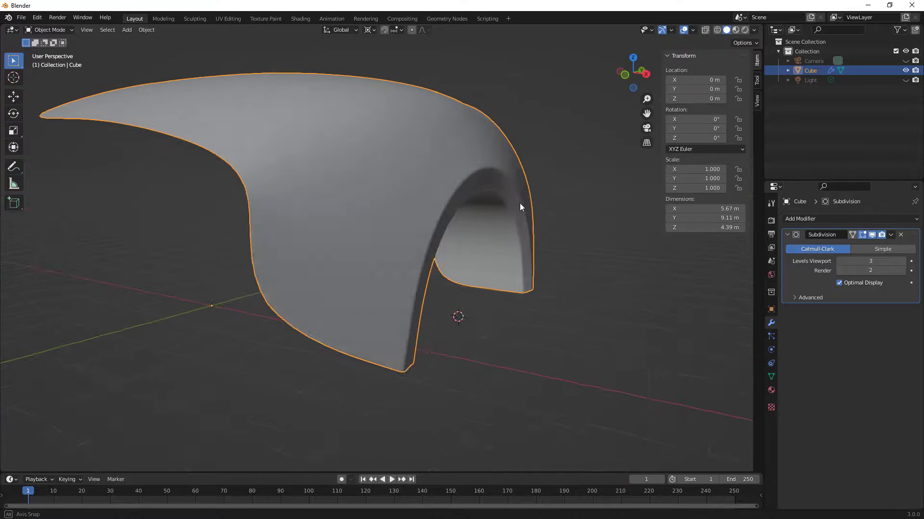
pyautogui.scroll(1, 466, 188)
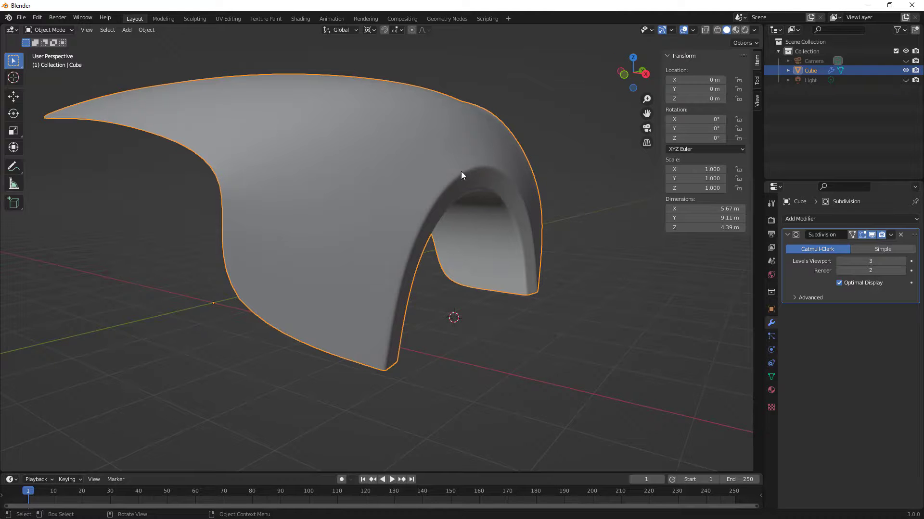
pyautogui.moveTo(470, 189)
pyautogui.mouseDown(button='middle')
pyautogui.moveTo(420, 187)
pyautogui.moveTo(593, 102)
pyautogui.mouseUp(button='middle')
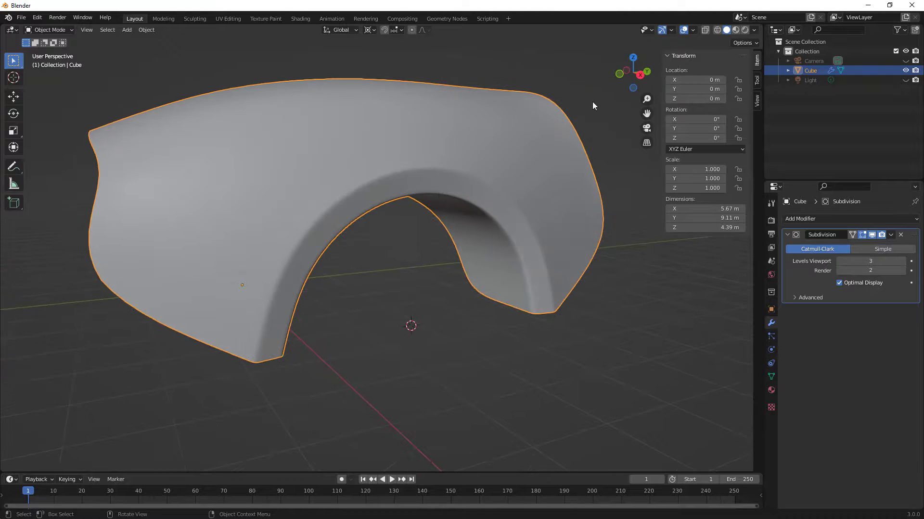
pyautogui.click(717, 31)
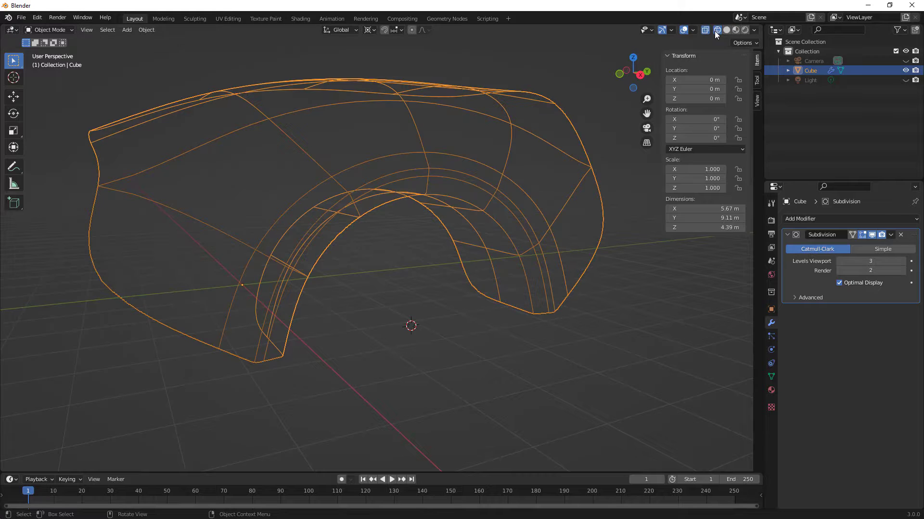
pyautogui.click(840, 284)
pyautogui.moveTo(471, 203); pyautogui.dragTo(477, 166, button='middle')
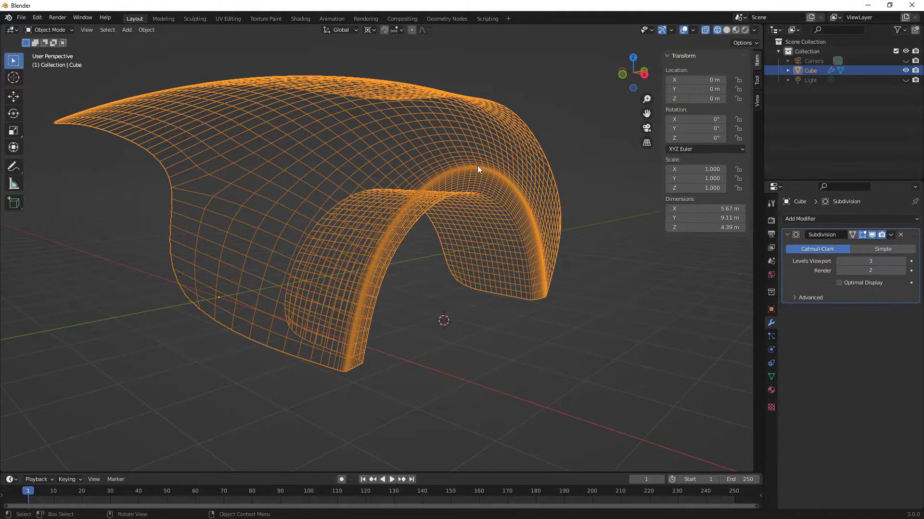
pyautogui.scroll(4, 481, 166)
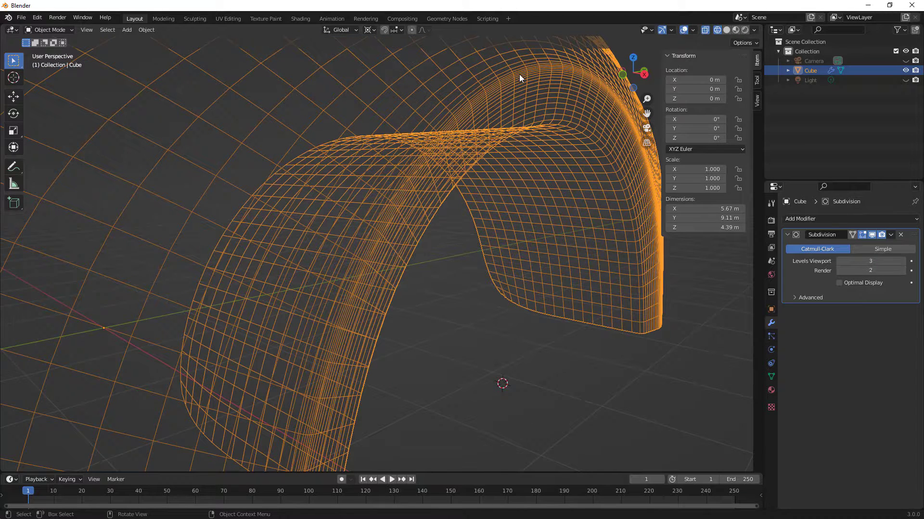
# Step: Return to solid shading, enable Optimal Display and enter Edit Mode with the arch's edge loops in view
pyautogui.click(727, 30)
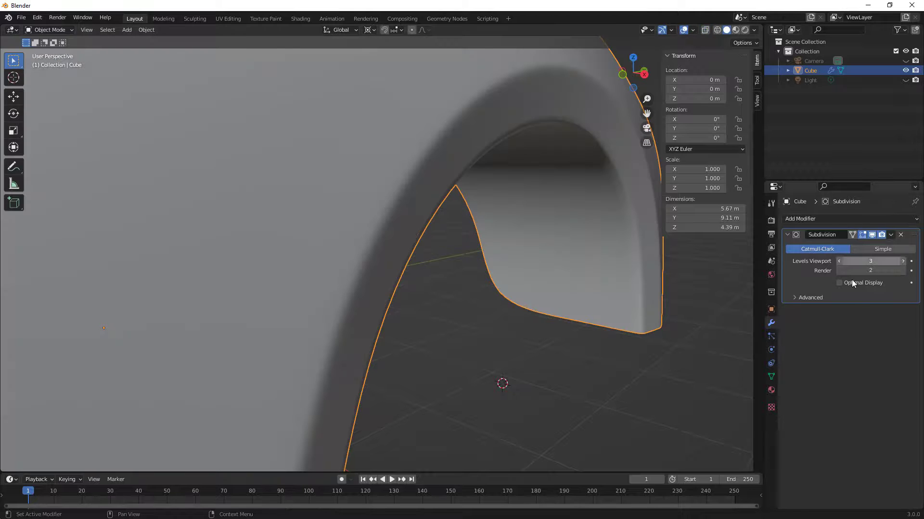
pyautogui.press('Tab')
pyautogui.moveTo(492, 79); pyautogui.dragTo(530, 106, button='middle')
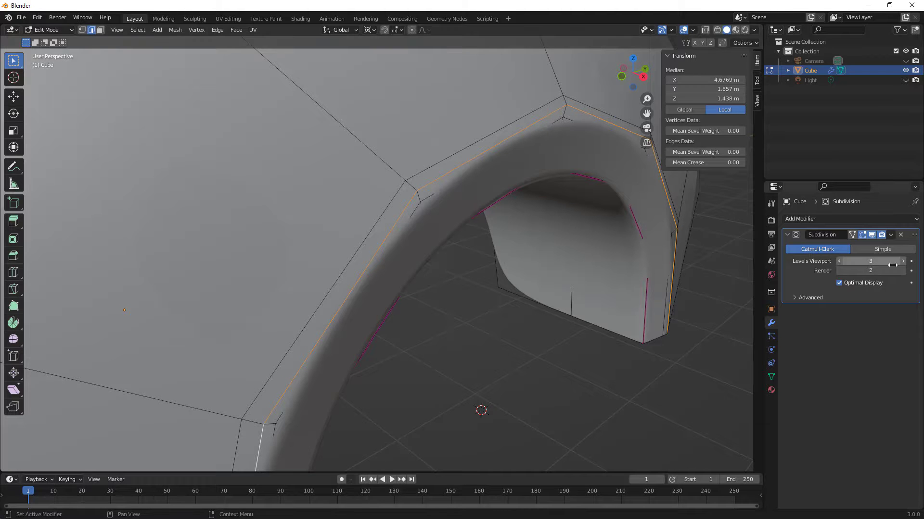
# Step: Dissolve the selected edge loop along the arch's outer edge and check the surface in Object Mode
pyautogui.scroll(-5, 501, 207)
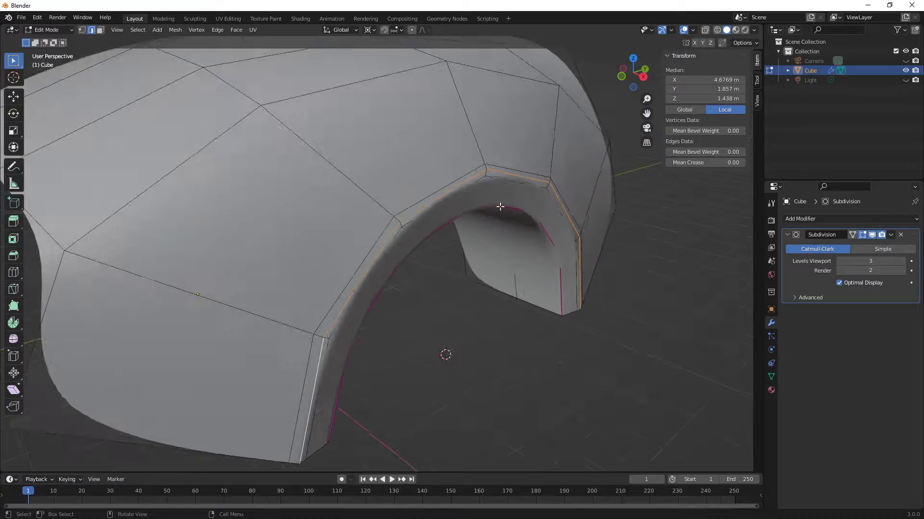
pyautogui.moveTo(499, 211); pyautogui.dragTo(509, 204, button='middle')
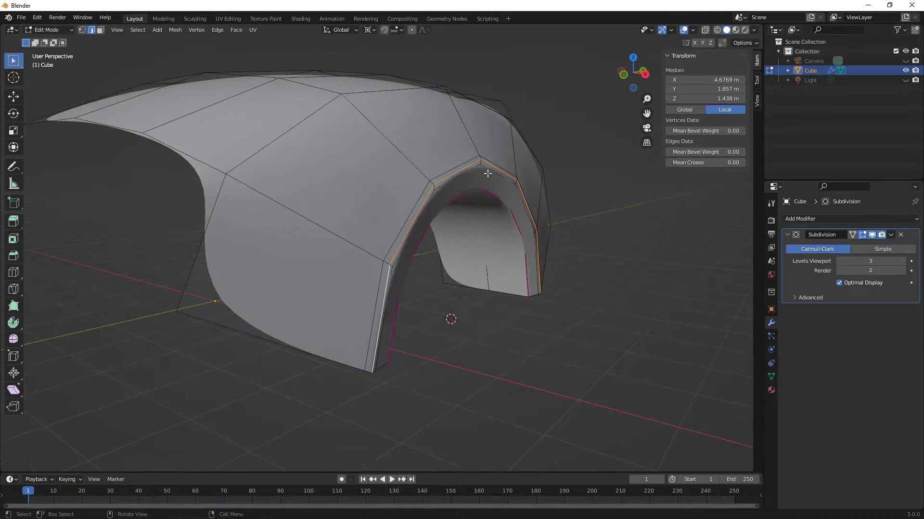
pyautogui.press('x')
pyautogui.click(447, 183)
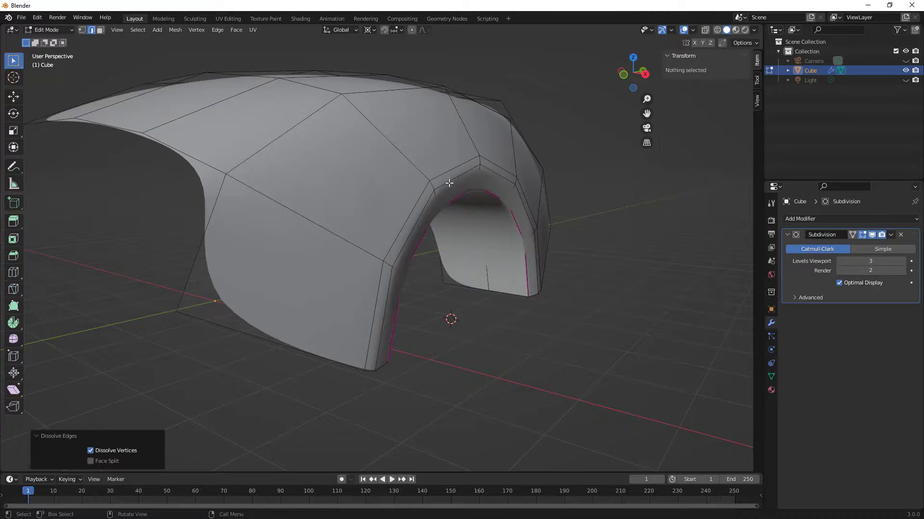
pyautogui.moveTo(452, 196); pyautogui.dragTo(428, 213, button='middle')
pyautogui.press('Tab')
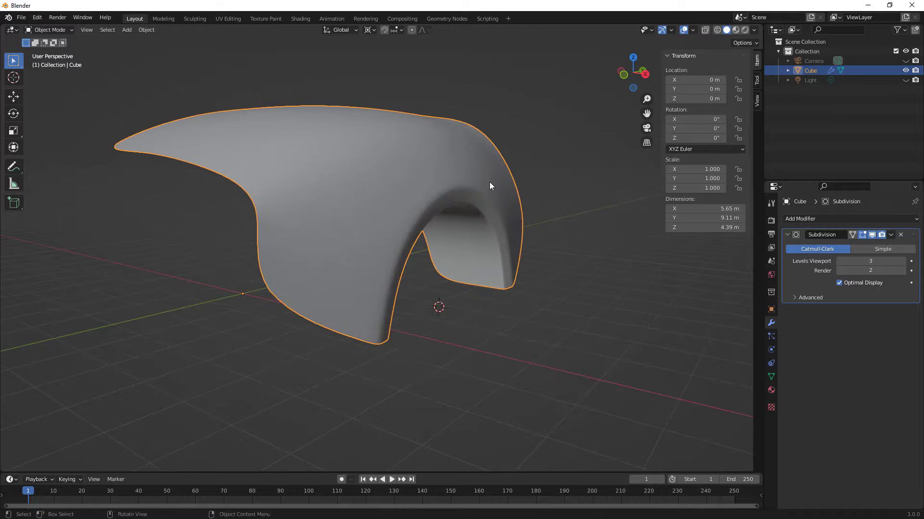
# Step: Set the mean crease of the remaining edge loop along the arch's outer rim to 0.50 and view it in Object Mode
pyautogui.press('Tab')
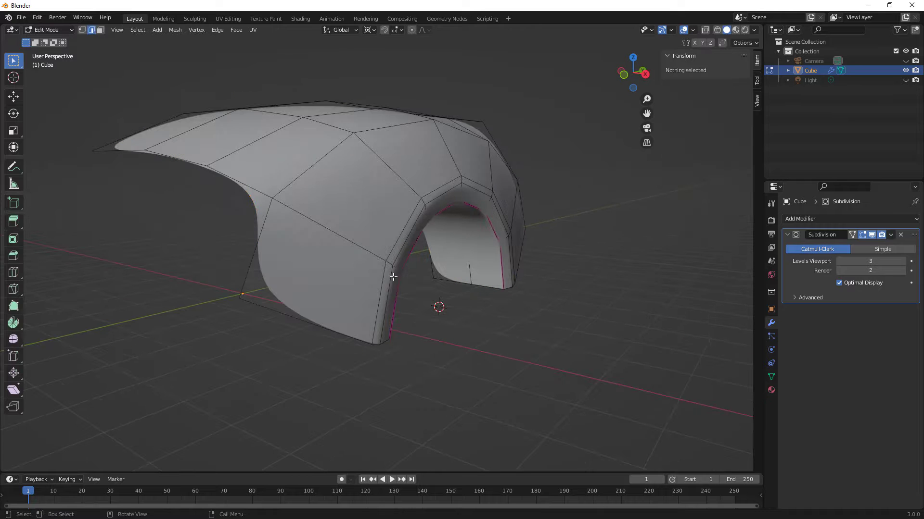
pyautogui.keyDown('alt'); pyautogui.click(387, 299); pyautogui.keyUp('alt')
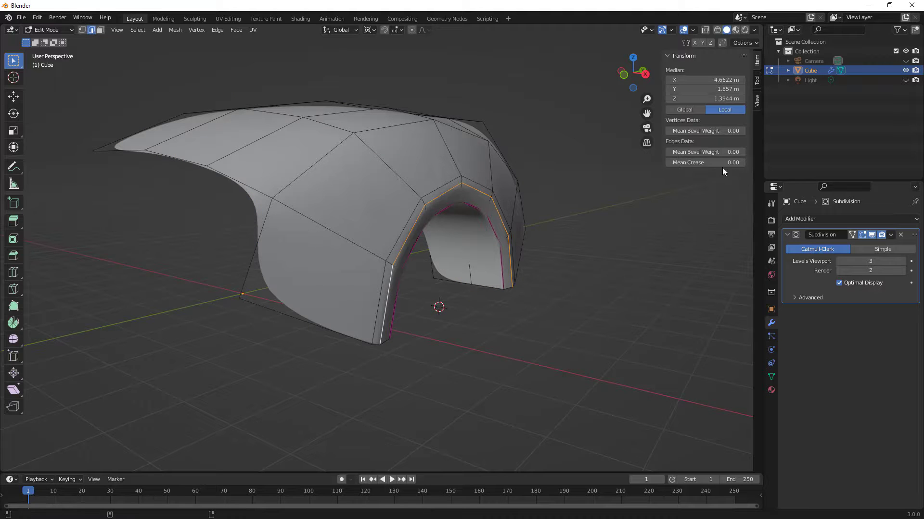
pyautogui.moveTo(732, 162); pyautogui.dragTo(641, 186)
pyautogui.press('Tab')
pyautogui.moveTo(552, 198); pyautogui.dragTo(465, 198, button='middle')
pyautogui.moveTo(532, 213); pyautogui.dragTo(505, 219, button='middle')
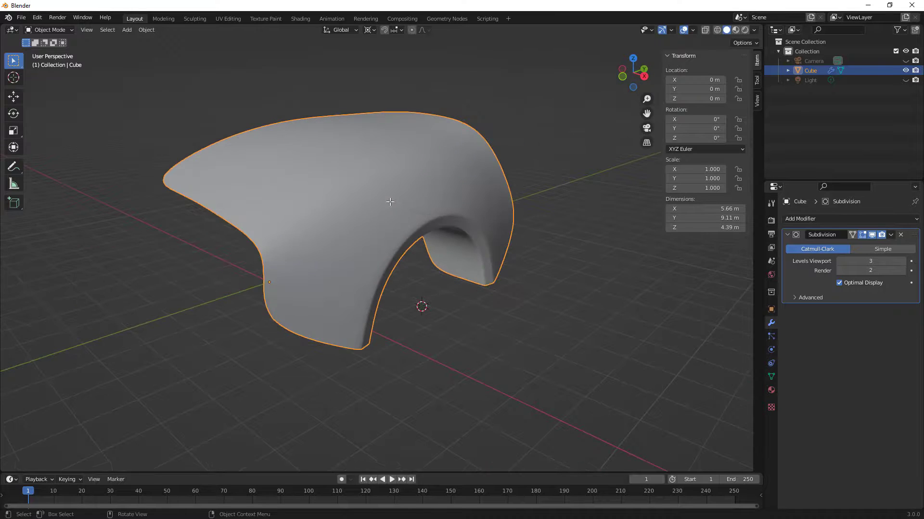
# Step: Set the mean crease of the lengthwise edge loop across the body's upper surface to 0.75 and inspect it in Object Mode
pyautogui.press('Tab')
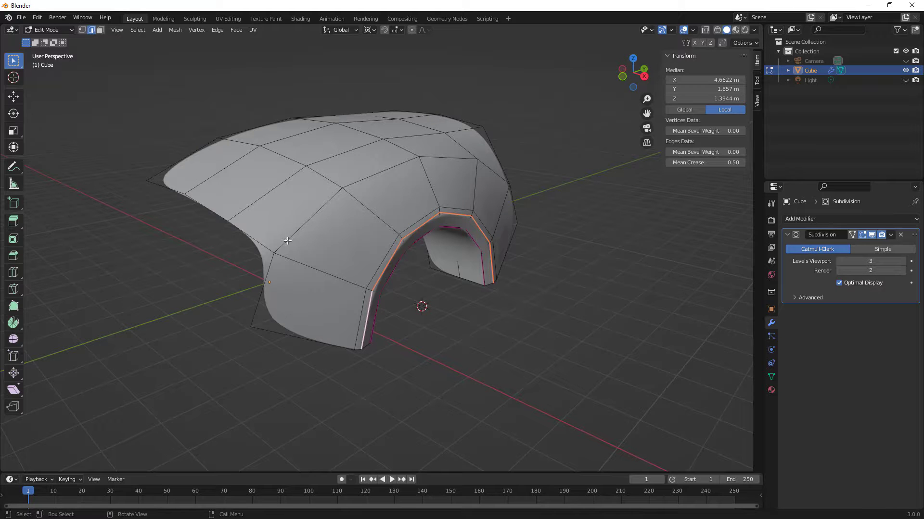
pyautogui.keyDown('alt'); pyautogui.click(253, 204); pyautogui.keyUp('alt')
pyautogui.click(736, 163)
pyautogui.press('BackSpace')
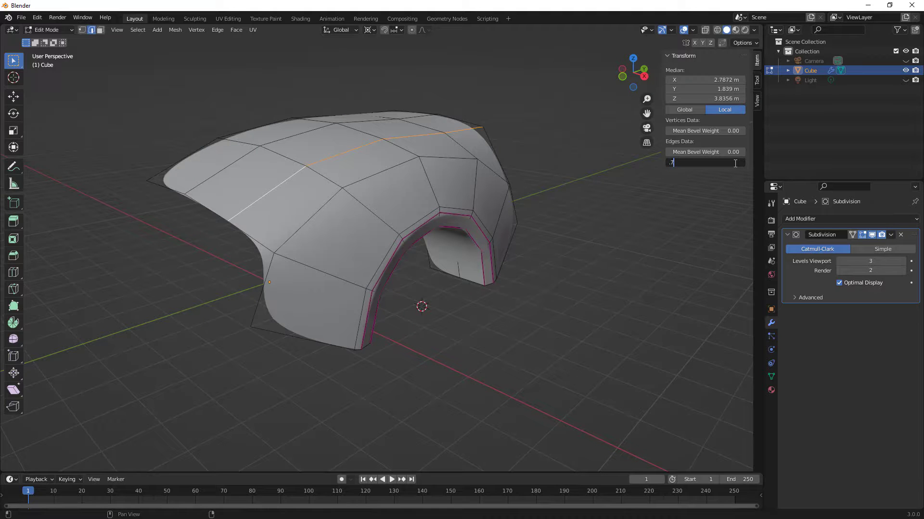
pyautogui.write('.7')
pyautogui.press('Return')
pyautogui.moveTo(569, 169); pyautogui.dragTo(513, 243, button='middle')
pyautogui.press('Tab')
pyautogui.scroll(-1, 513, 241)
pyautogui.scroll(3, 414, 144)
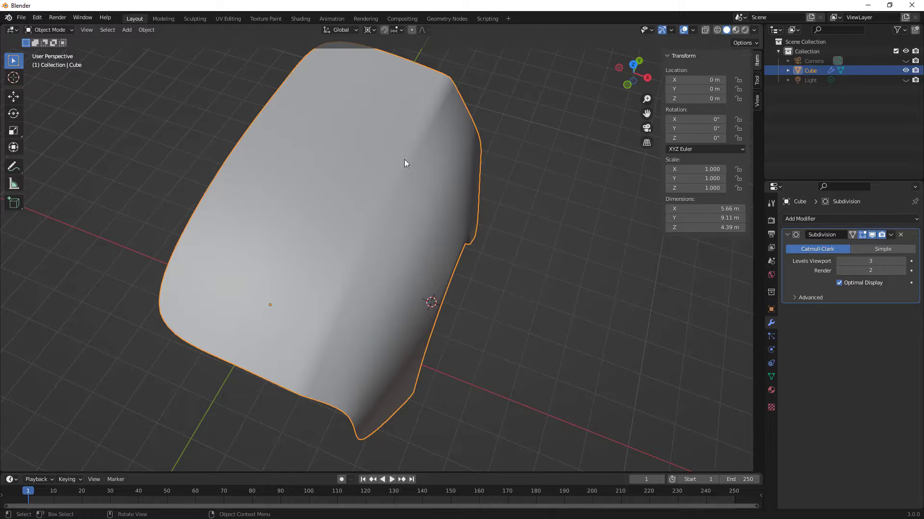
# Step: Add a support loop close to each side of the creased lengthwise edge, with slide factors of about -0.805 and 0.769
pyautogui.press('Tab')
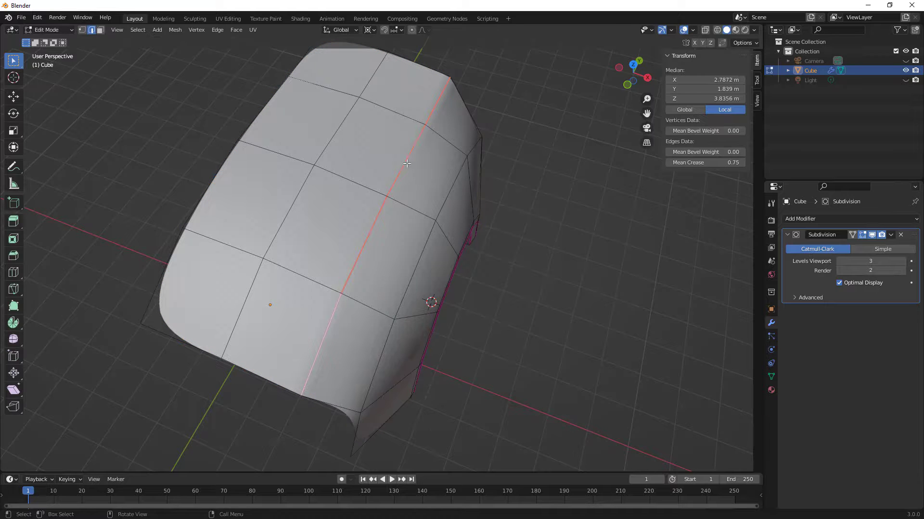
pyautogui.hotkey('ctrl', 'r')
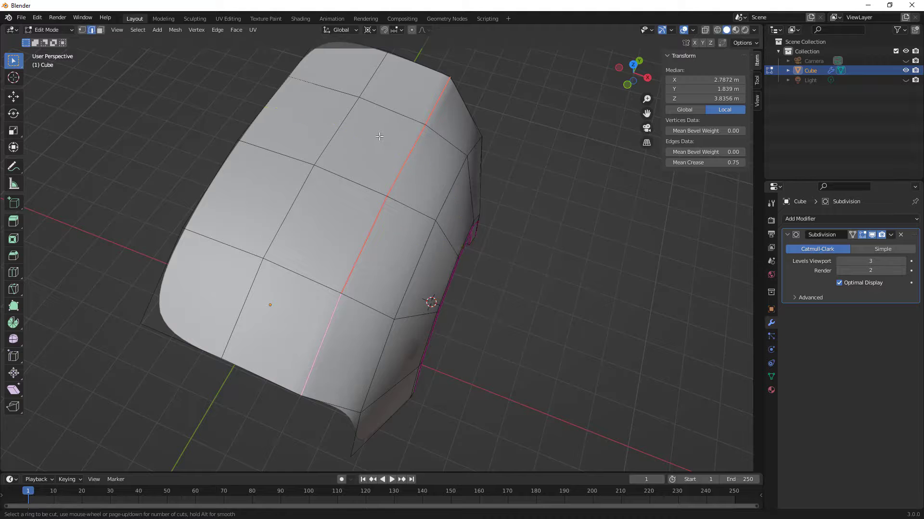
pyautogui.click(387, 89)
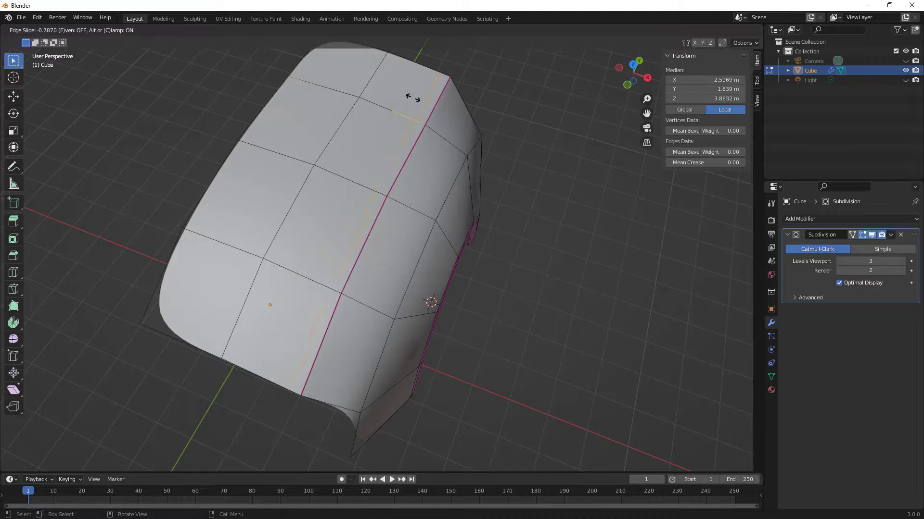
pyautogui.click(411, 94)
pyautogui.hotkey('ctrl', 'r')
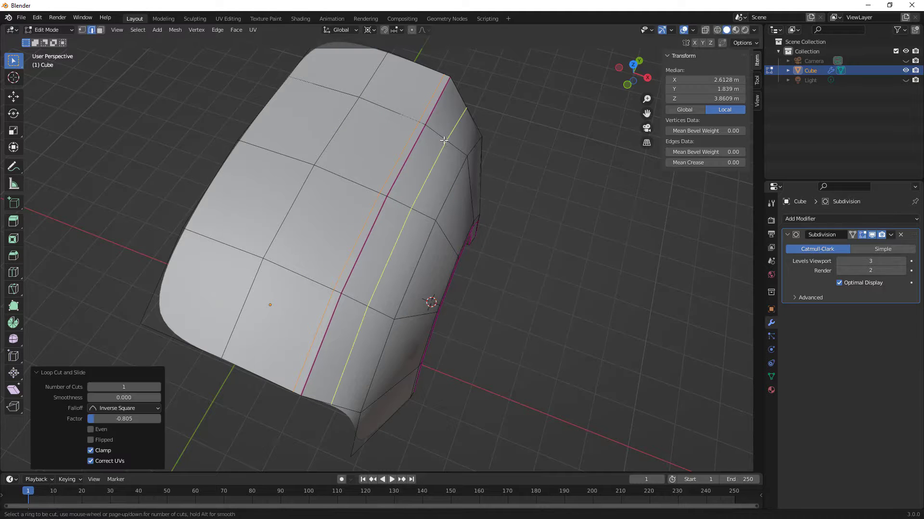
pyautogui.click(444, 140)
pyautogui.click(435, 120)
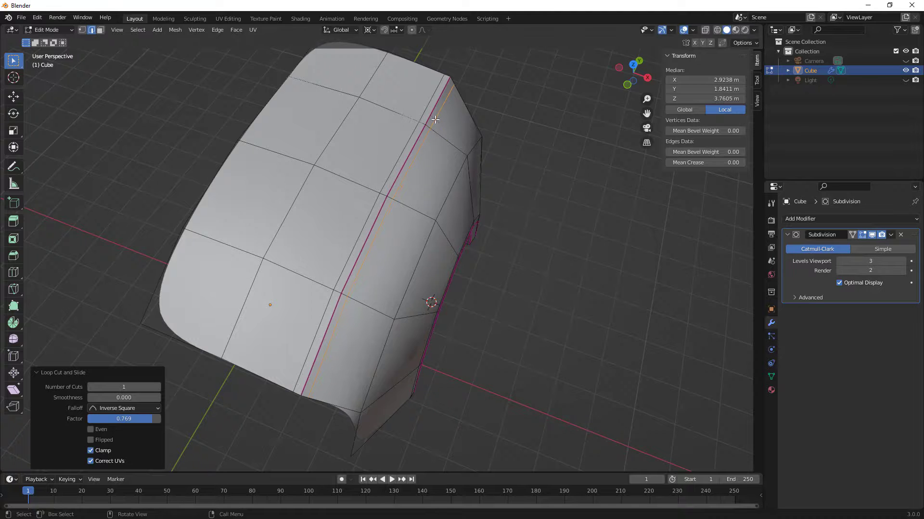
pyautogui.press('Tab')
pyautogui.moveTo(450, 227); pyautogui.dragTo(375, 141, button='middle')
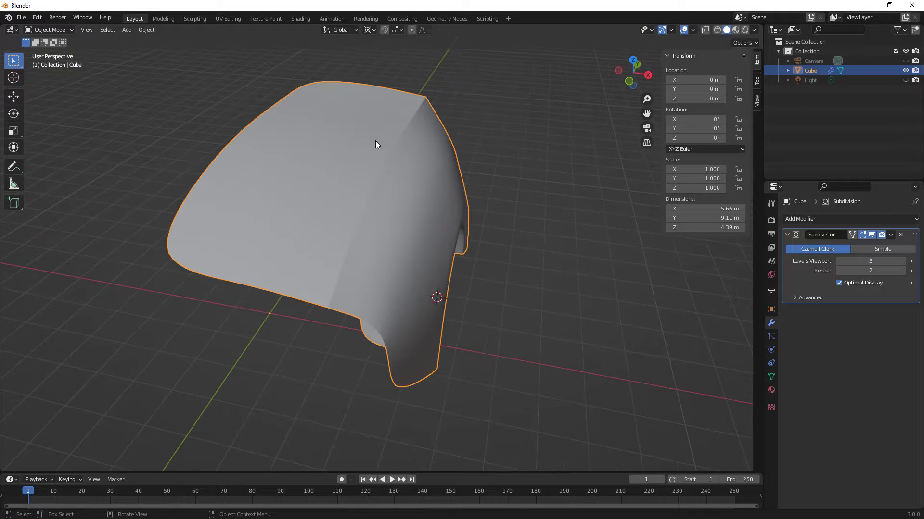
# Step: Set the mean crease of the lengthwise loop between the two support loops to 0 and check the shading
pyautogui.press('Tab')
pyautogui.keyDown('alt'); pyautogui.click(336, 275); pyautogui.keyUp('alt')
pyautogui.moveTo(731, 162)
pyautogui.mouseDown()
pyautogui.moveTo(693, 162)
pyautogui.moveTo(731, 162)
pyautogui.mouseUp()
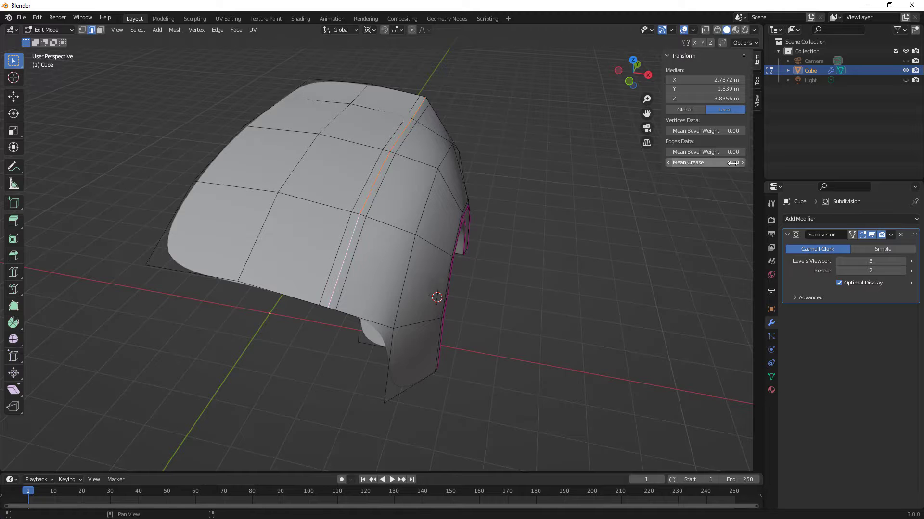
pyautogui.click(510, 160)
pyautogui.moveTo(505, 171); pyautogui.dragTo(418, 145, button='middle')
pyautogui.press('Tab')
# Step: Select the short boundary edge at the front end of the lengthwise ridge and raise it about 0.41 m along Z in right view
pyautogui.press('Tab')
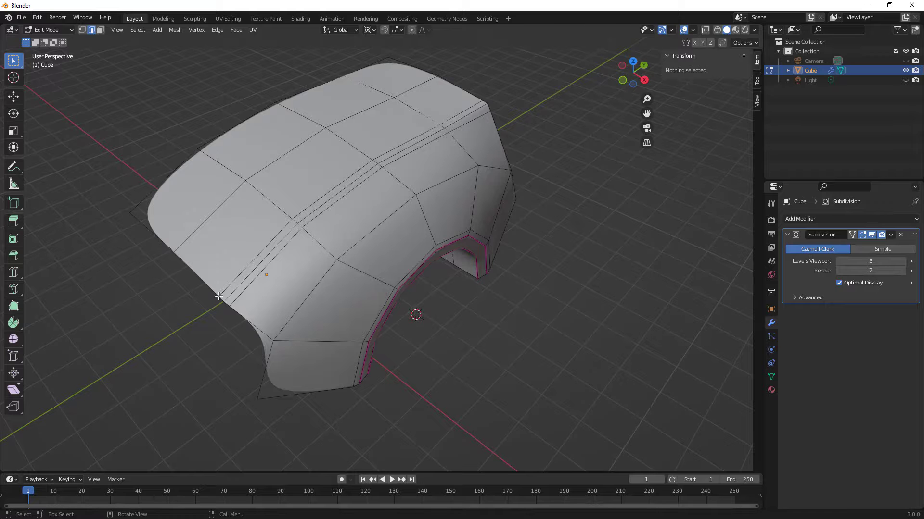
pyautogui.scroll(2, 220, 303)
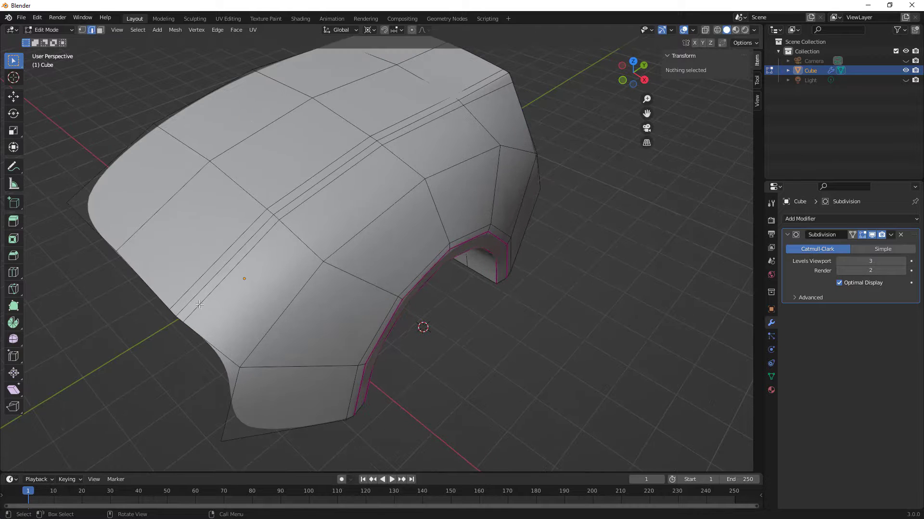
pyautogui.click(171, 313)
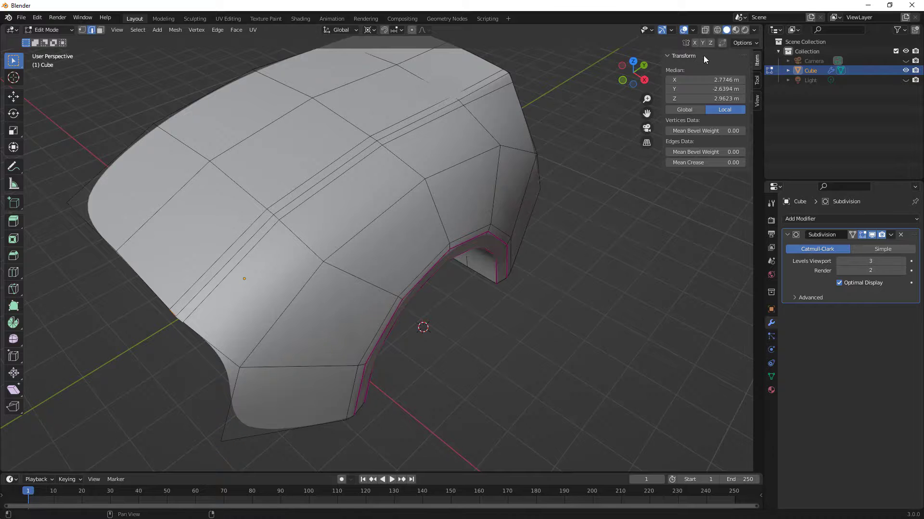
pyautogui.click(645, 81)
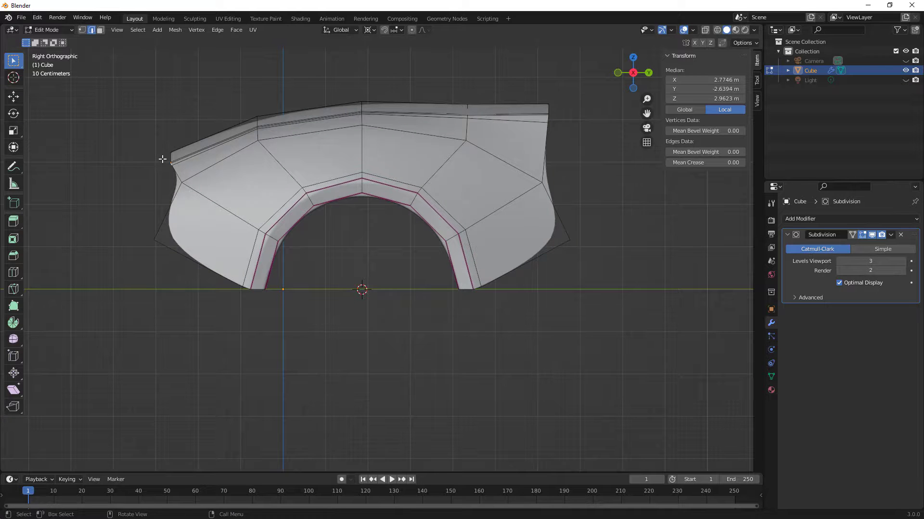
pyautogui.press('g')
pyautogui.press('z')
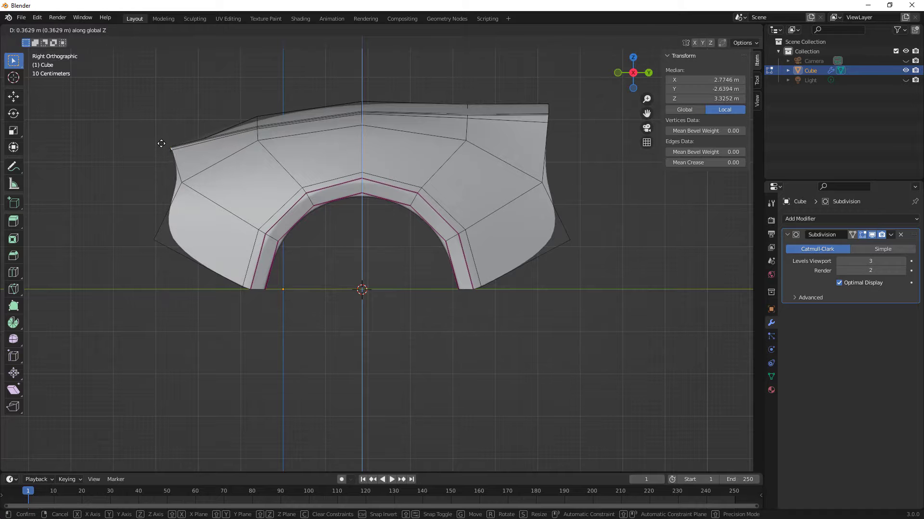
pyautogui.click(159, 138)
pyautogui.moveTo(159, 138); pyautogui.dragTo(309, 196, button='middle')
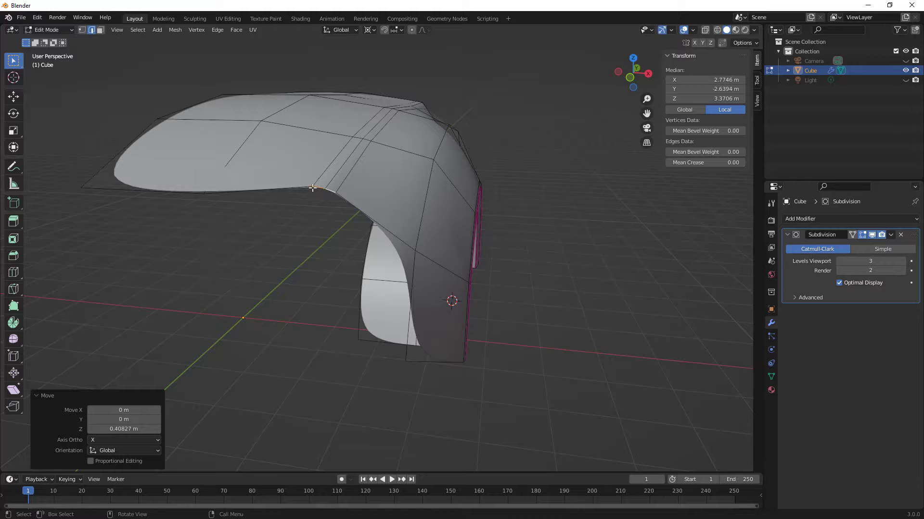
pyautogui.moveTo(333, 192); pyautogui.dragTo(327, 187, button='middle')
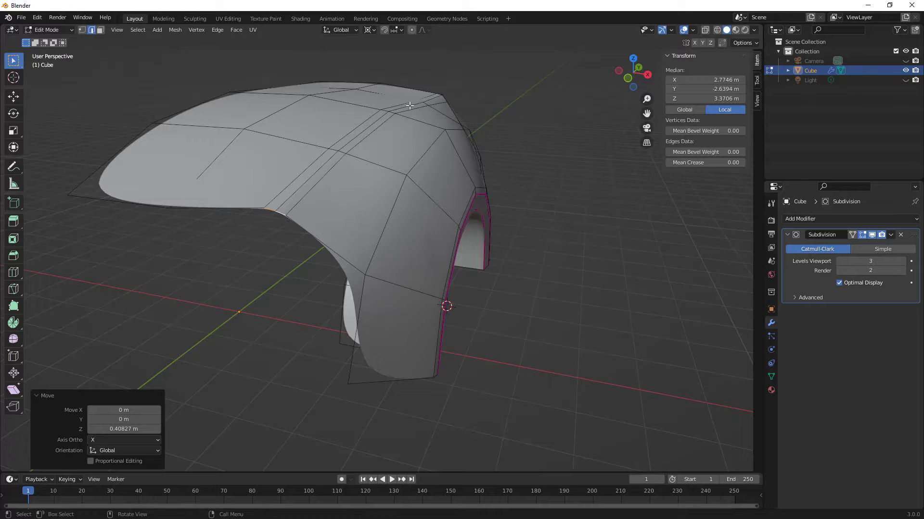
# Step: Select the ridge's middle edge loop, raise it about 0.05 m along Z in right view, and check it in Object Mode
pyautogui.click(407, 106)
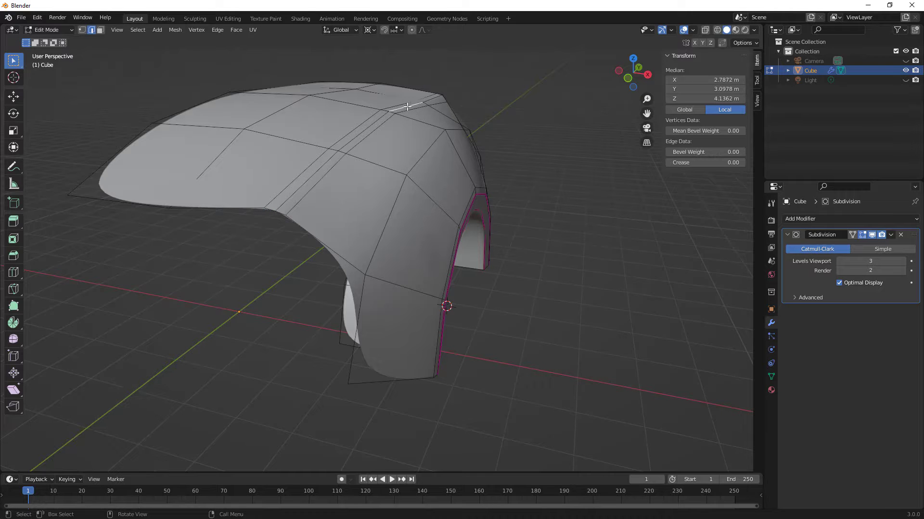
pyautogui.keyDown('shift'); pyautogui.click(308, 179); pyautogui.keyUp('shift')
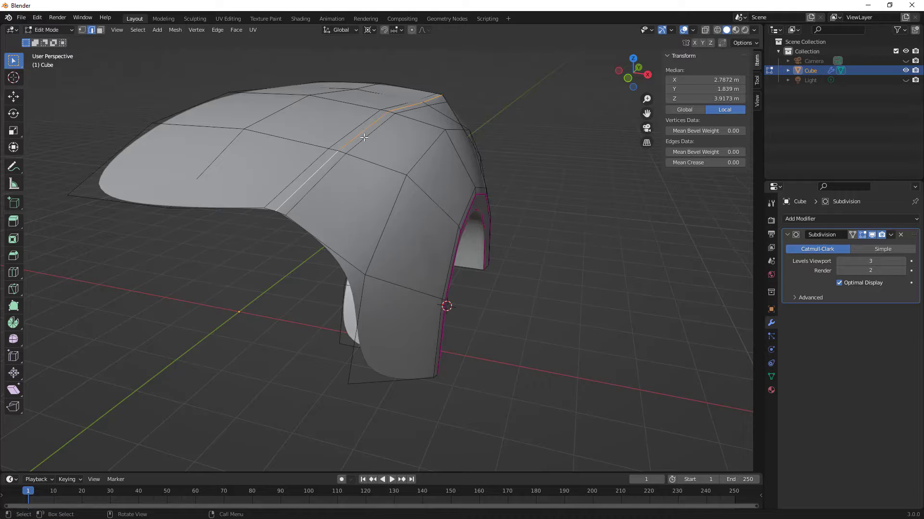
pyautogui.click(647, 75)
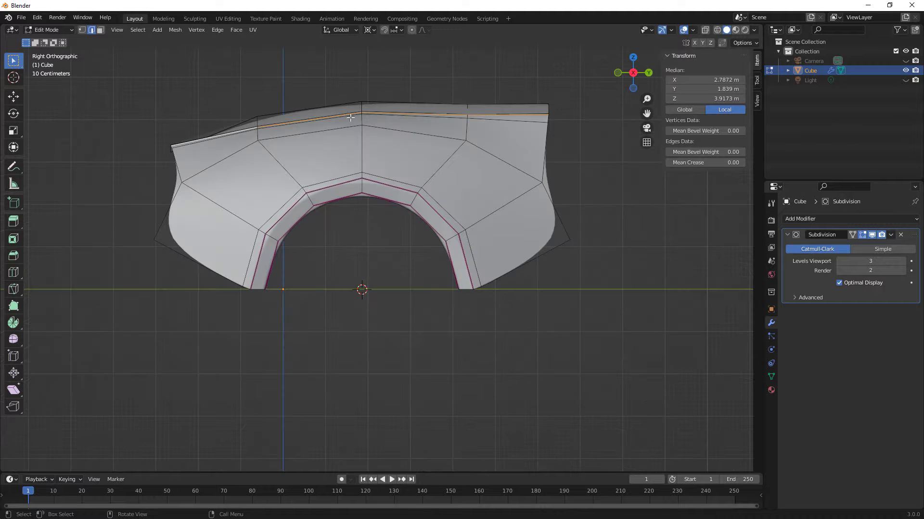
pyautogui.press('g')
pyautogui.press('z')
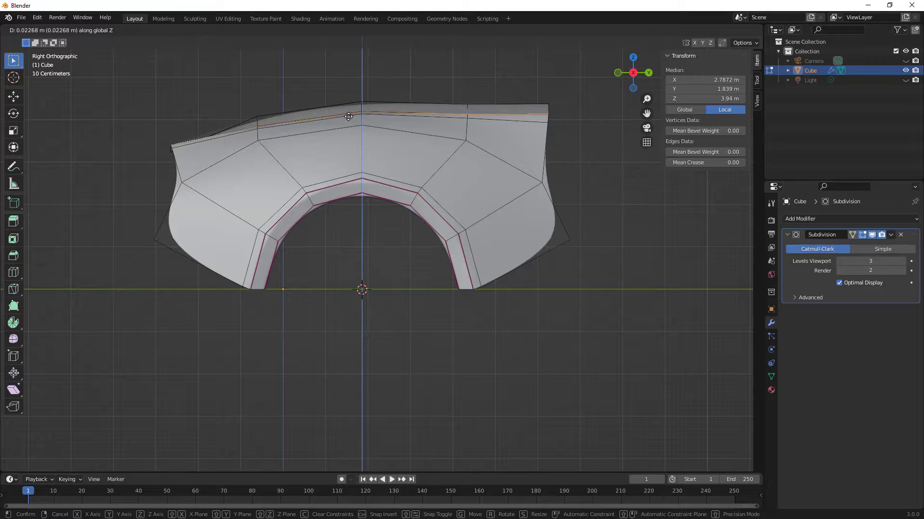
pyautogui.click(349, 116)
pyautogui.press('Tab')
pyautogui.moveTo(362, 128); pyautogui.dragTo(411, 114, button='middle')
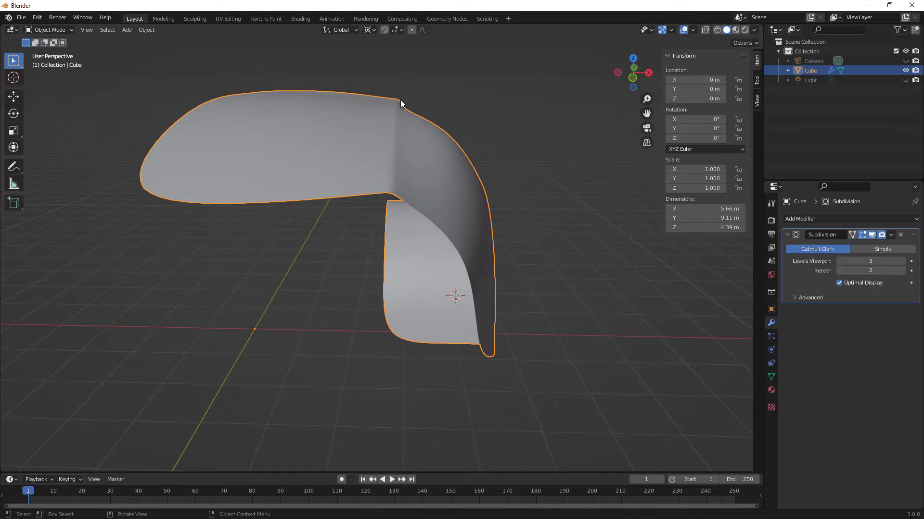
# Step: Select the two adjoining faces at the front of the flat top, lower them about 0.25 m along Z, and check the surface in Object Mode
pyautogui.press('Tab')
pyautogui.moveTo(423, 117); pyautogui.dragTo(444, 149, button='middle')
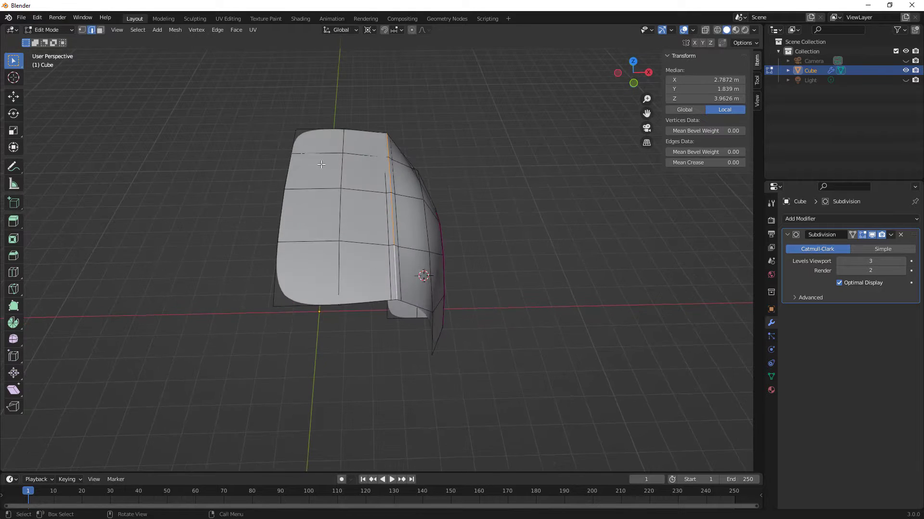
pyautogui.click(100, 31)
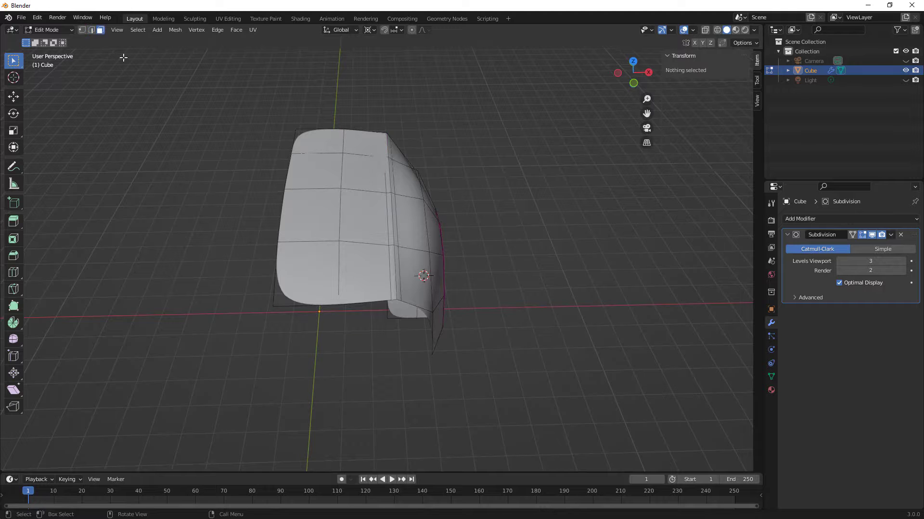
pyautogui.click(308, 260)
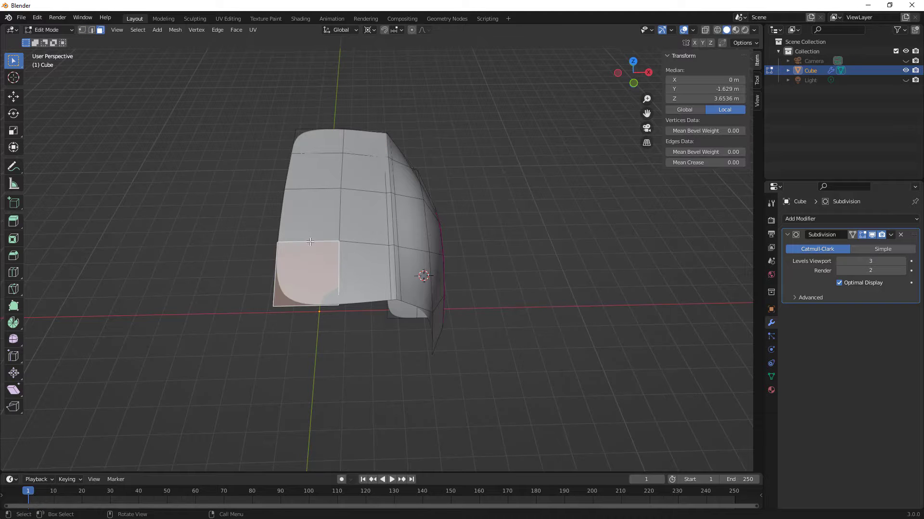
pyautogui.keyDown('shift'); pyautogui.click(309, 224); pyautogui.keyUp('shift')
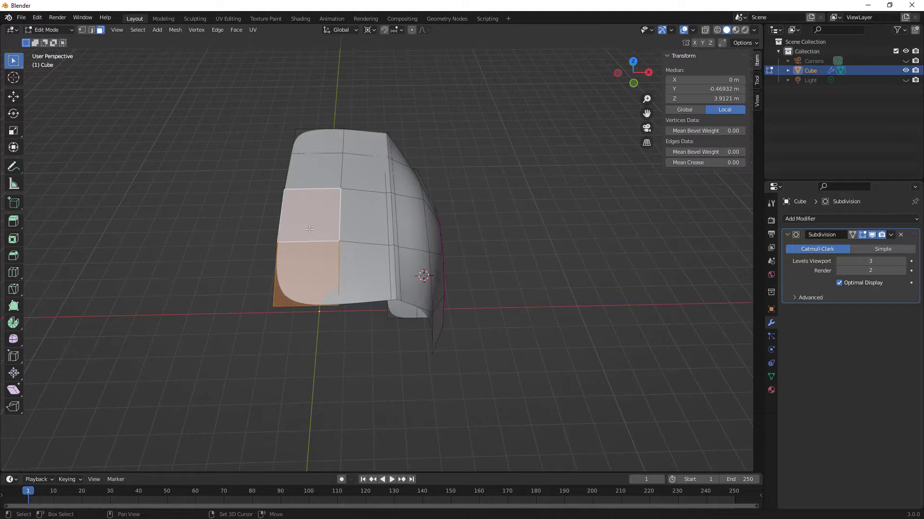
pyautogui.click(649, 72)
pyautogui.press('g')
pyautogui.press('z')
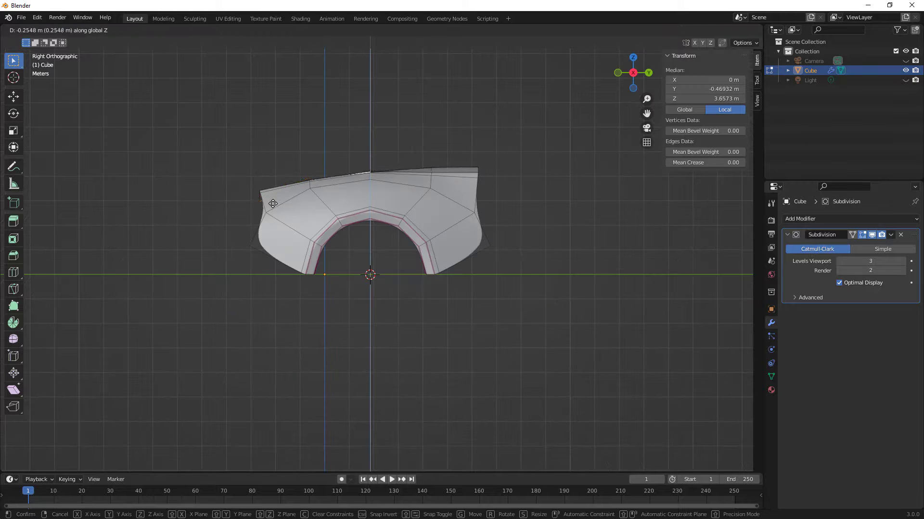
pyautogui.click(275, 206)
pyautogui.moveTo(275, 206); pyautogui.dragTo(389, 281, button='middle')
pyautogui.press('Tab')
pyautogui.moveTo(395, 251); pyautogui.dragTo(290, 207, button='middle')
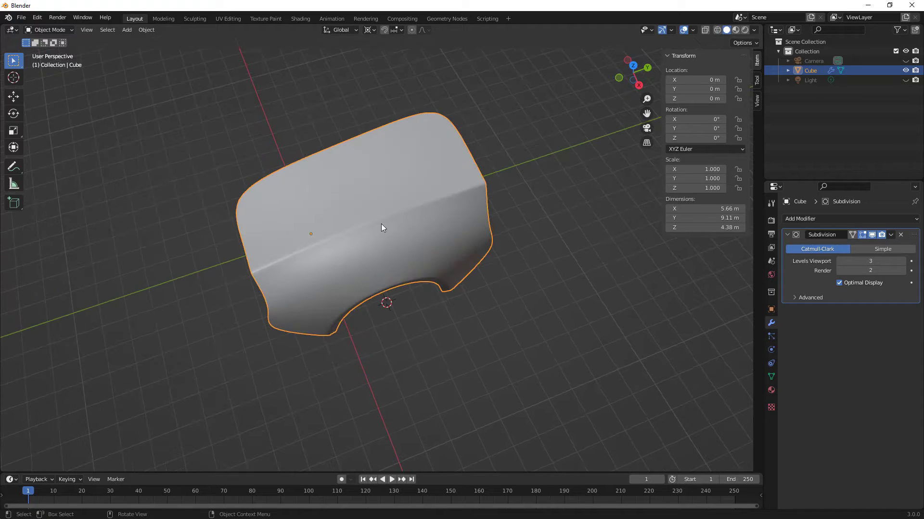
# Step: Select the lengthwise edge loop above the wheel arch, set its mean crease to 0.5, and check the surface in Object Mode
pyautogui.moveTo(393, 261); pyautogui.dragTo(389, 211, button='middle')
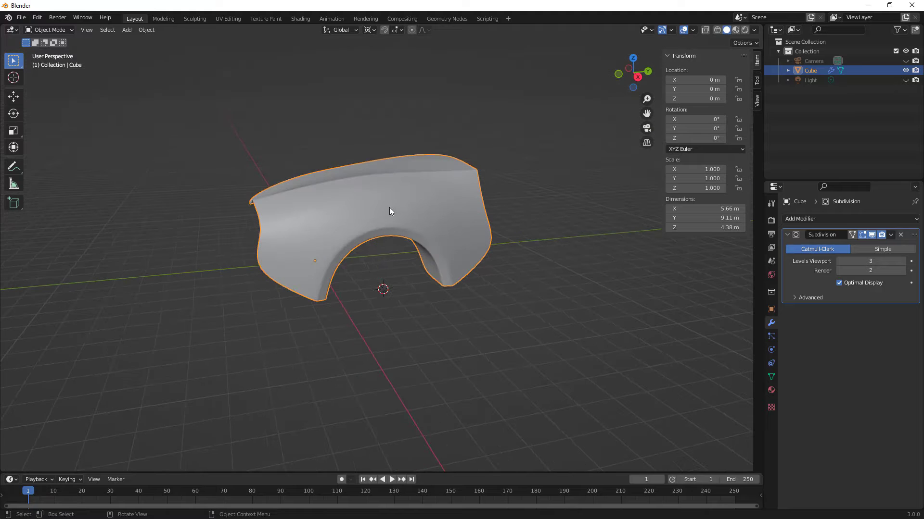
pyautogui.moveTo(385, 264); pyautogui.dragTo(409, 234, button='middle')
pyautogui.press('Tab')
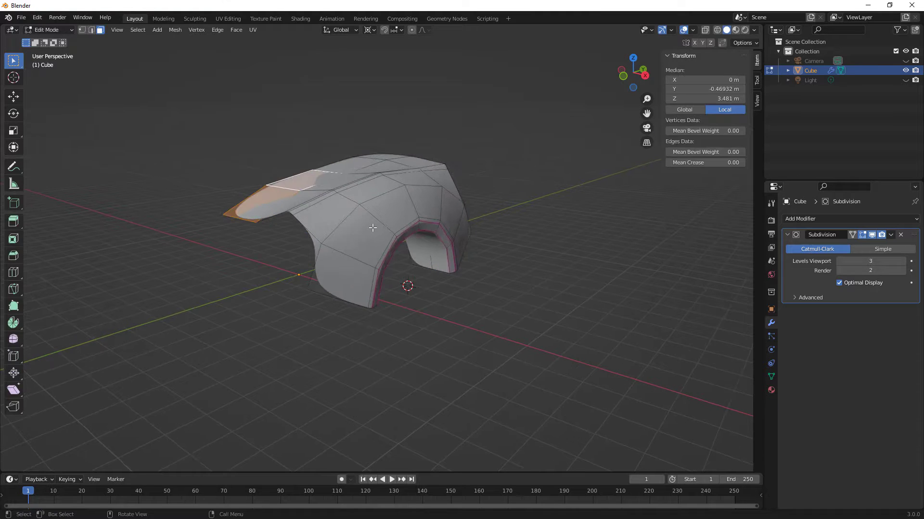
pyautogui.scroll(1, 373, 227)
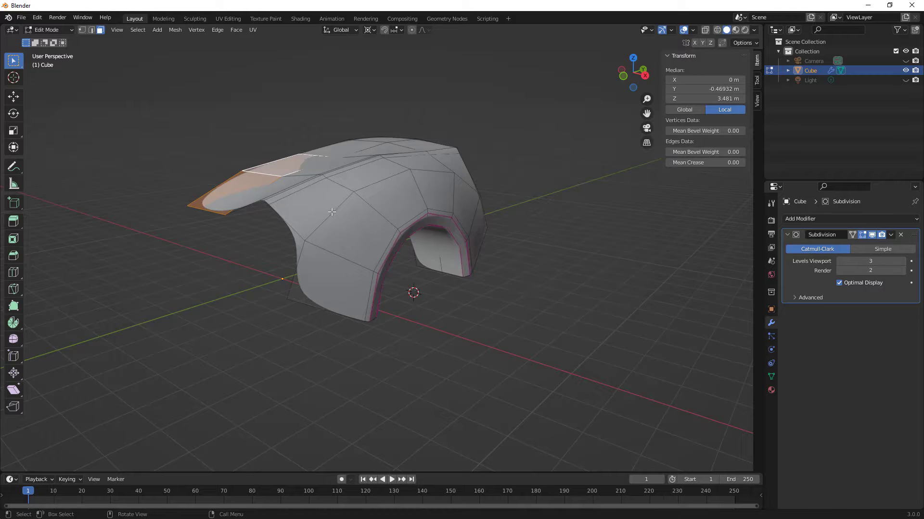
pyautogui.keyDown('alt'); pyautogui.click(317, 226); pyautogui.keyUp('alt')
pyautogui.click(92, 30)
pyautogui.hotkey('alt', 'a')
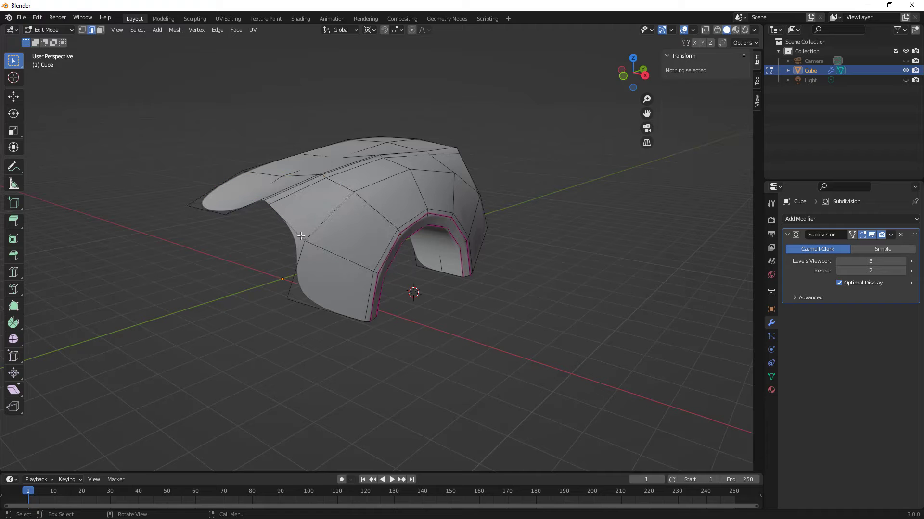
pyautogui.keyDown('alt'); pyautogui.click(312, 231); pyautogui.keyUp('alt')
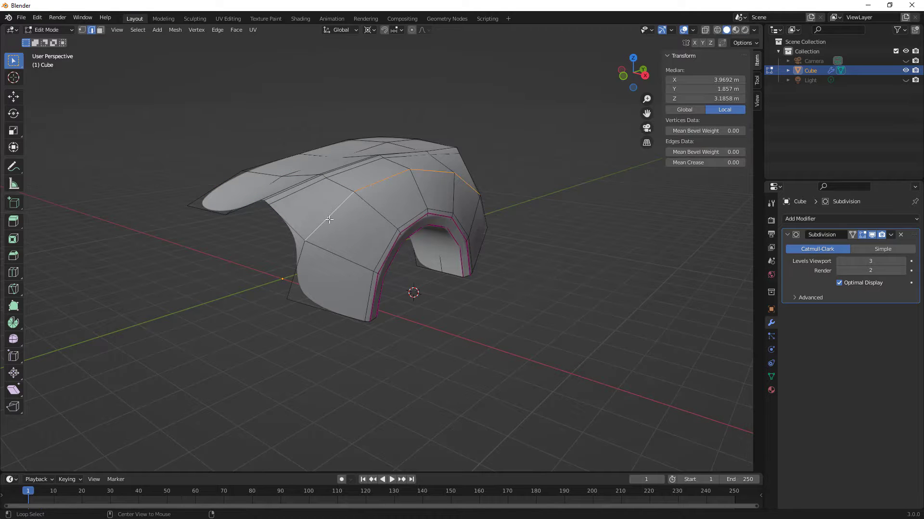
pyautogui.click(730, 163)
pyautogui.write('.5')
pyautogui.press('Return')
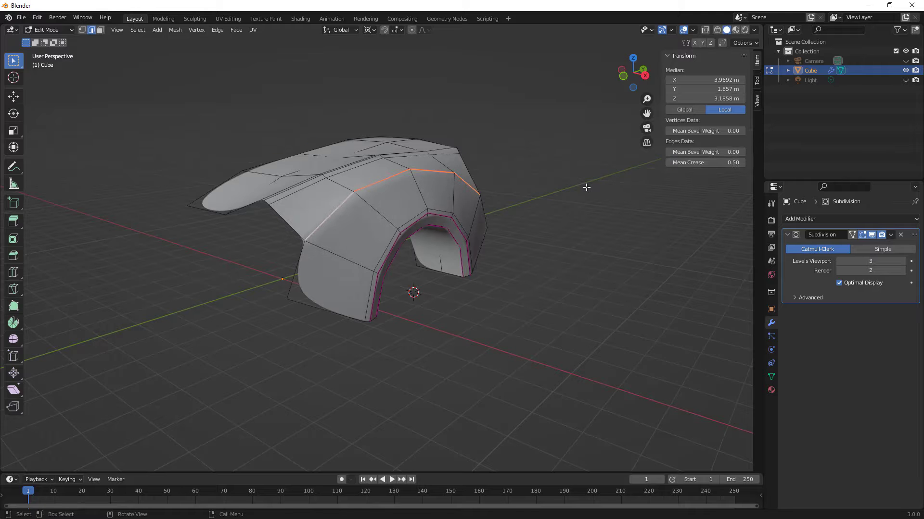
pyautogui.press('Tab')
pyautogui.moveTo(526, 223); pyautogui.dragTo(483, 226, button='middle')
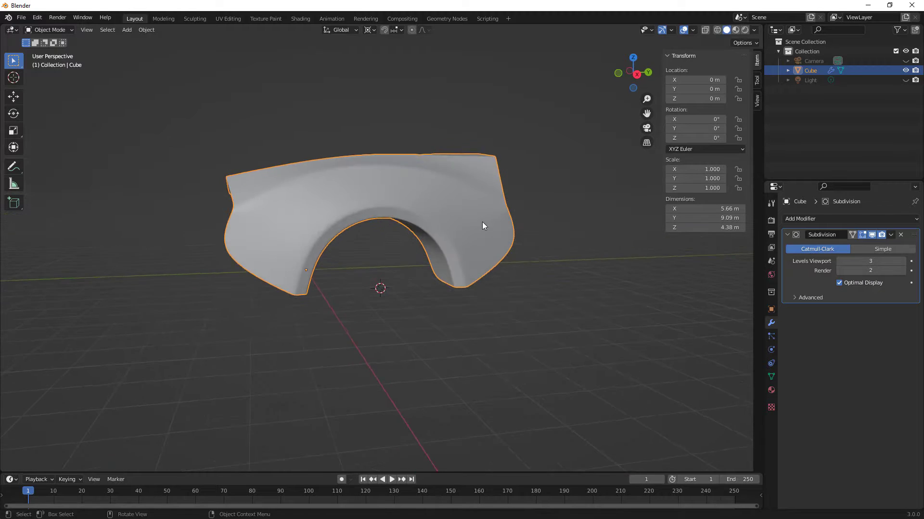
pyautogui.scroll(2, 233, 205)
pyautogui.moveTo(233, 204); pyautogui.dragTo(218, 217, button='middle')
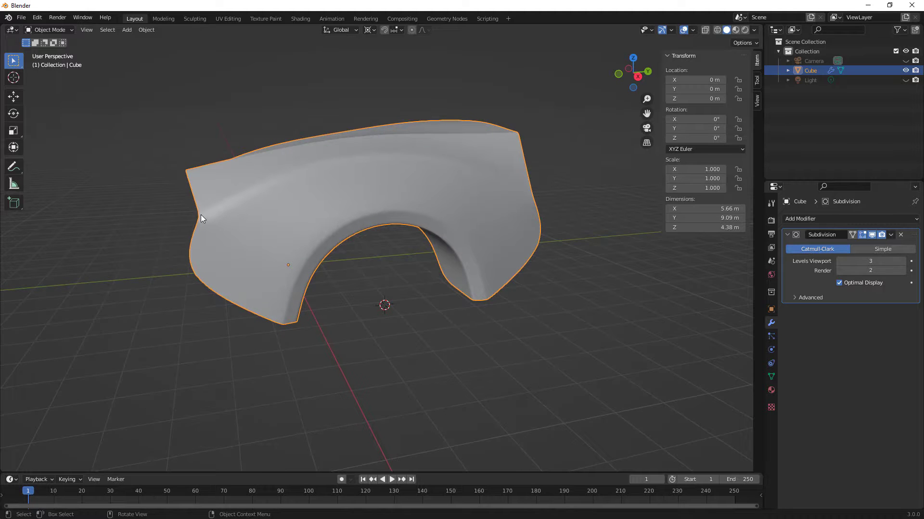
pyautogui.moveTo(209, 218); pyautogui.dragTo(277, 245, button='middle')
# Step: Add a support loop on each side of the creased loop above the arch, slid by about -0.73 and -0.52, and check the surface
pyautogui.press('Tab')
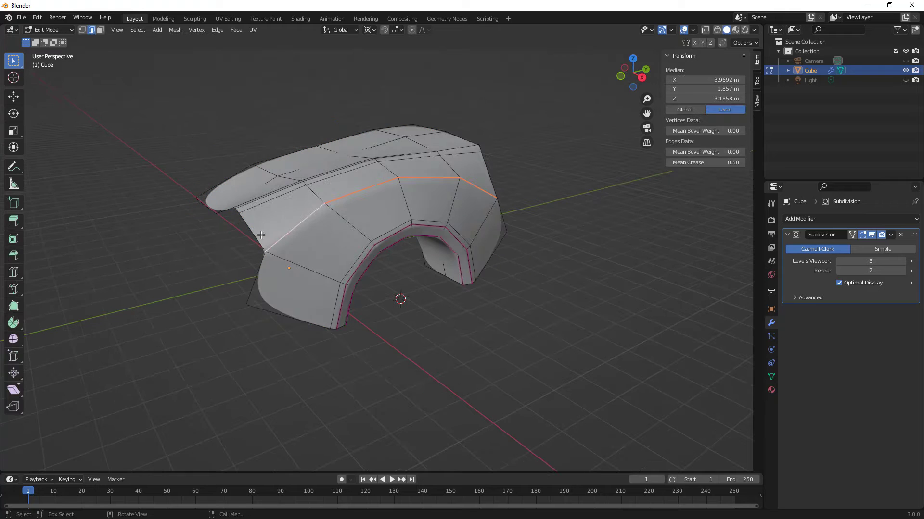
pyautogui.scroll(2, 278, 246)
pyautogui.hotkey('ctrl', 'r')
pyautogui.click(313, 185)
pyautogui.click(309, 200)
pyautogui.hotkey('ctrl', 'r')
pyautogui.click(303, 185)
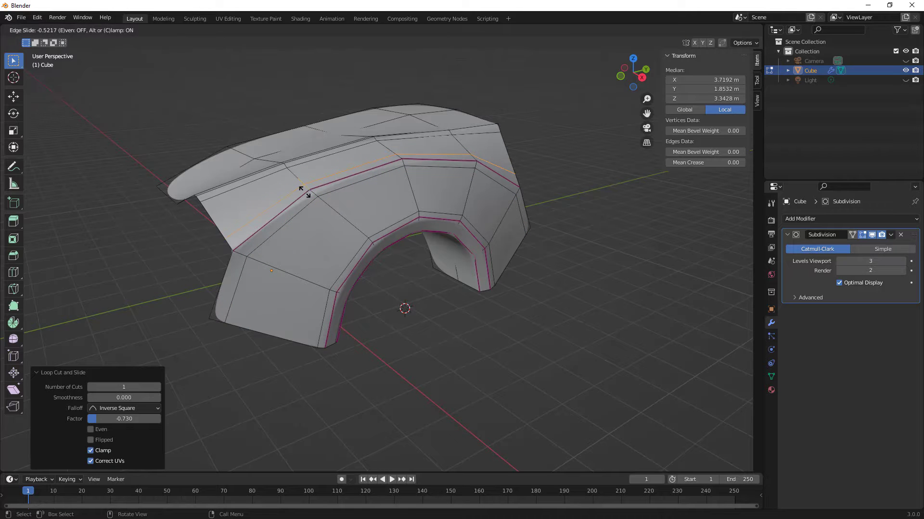
pyautogui.click(311, 202)
pyautogui.press('Tab')
pyautogui.moveTo(316, 235); pyautogui.dragTo(276, 223, button='middle')
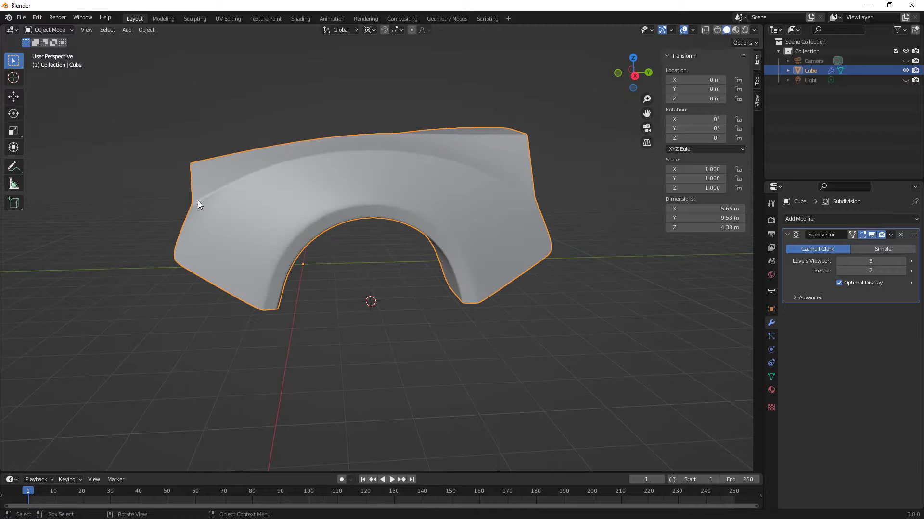
pyautogui.moveTo(201, 206); pyautogui.dragTo(286, 242, button='middle')
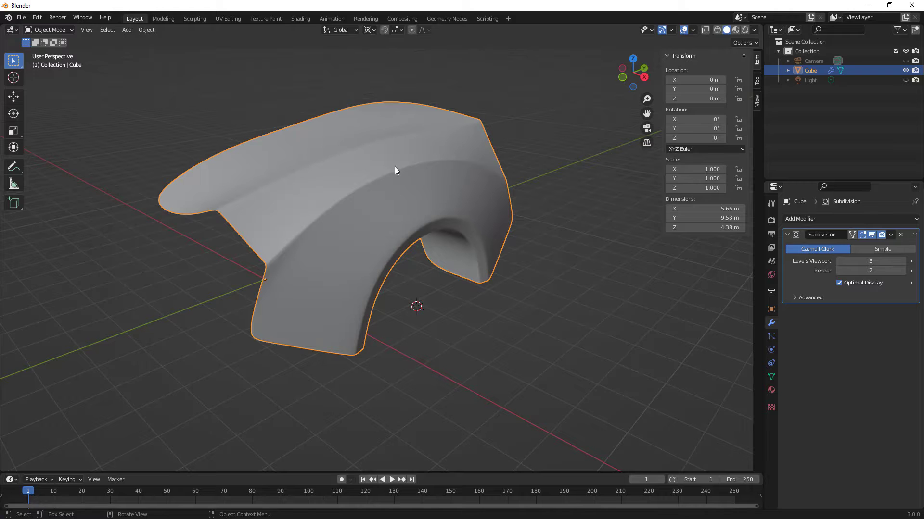
# Step: Set the mean crease of the edge loop between the two new support loops to 0
pyautogui.press('Tab')
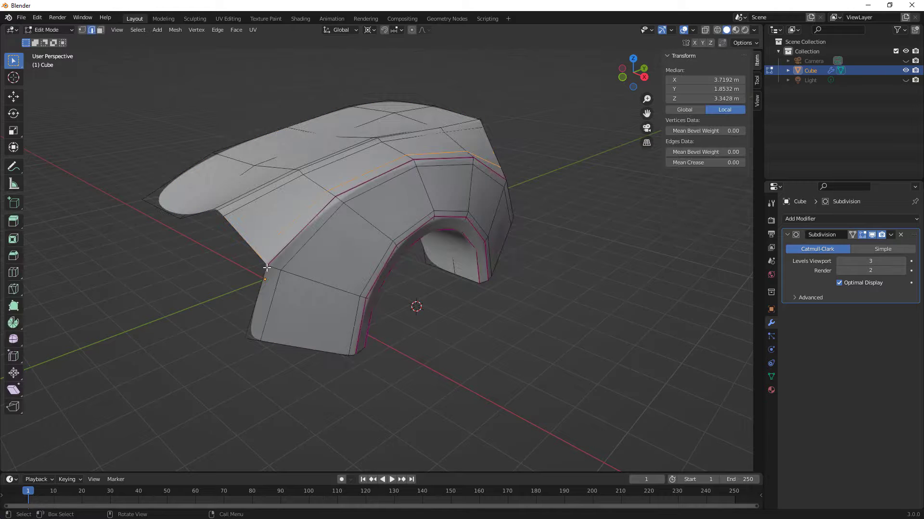
pyautogui.keyDown('alt'); pyautogui.click(279, 253); pyautogui.keyUp('alt')
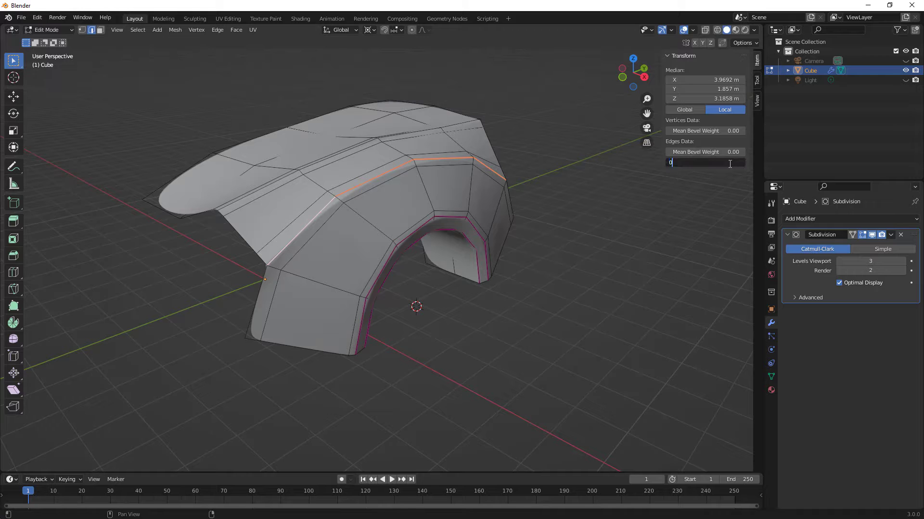
pyautogui.moveTo(730, 163); pyautogui.dragTo(688, 162)
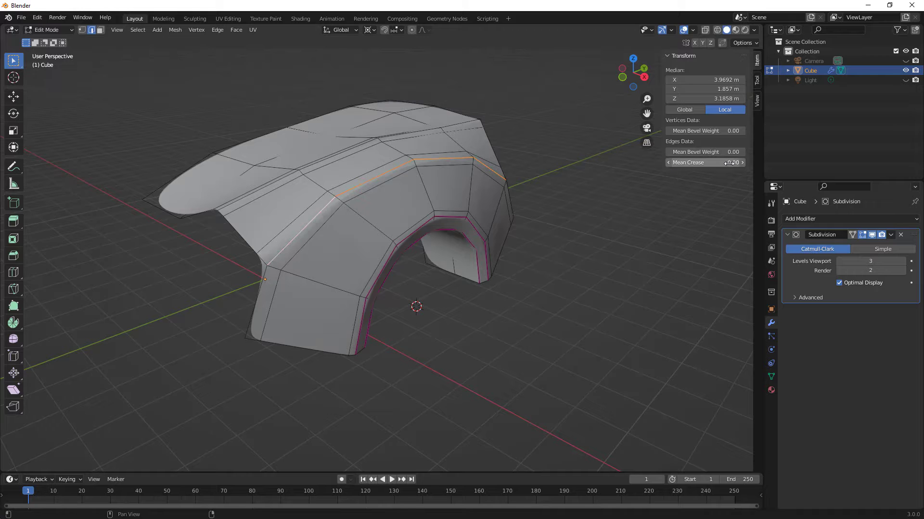
# Step: Edge-slide the upper support loop by -0.56 and the lower one closer to the middle loop, and check the sharper ridge in Object Mode
pyautogui.keyDown('alt'); pyautogui.click(304, 210); pyautogui.keyUp('alt')
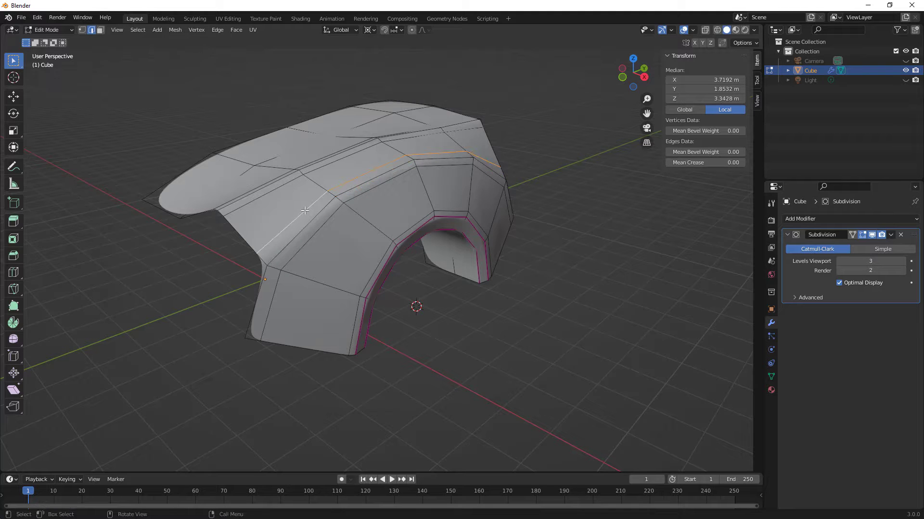
pyautogui.press('g')
pyautogui.press('g')
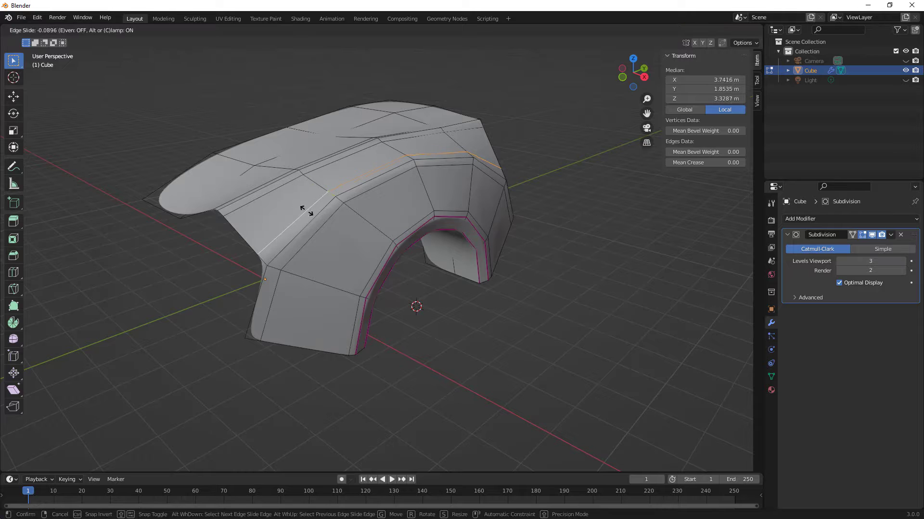
pyautogui.click(313, 217)
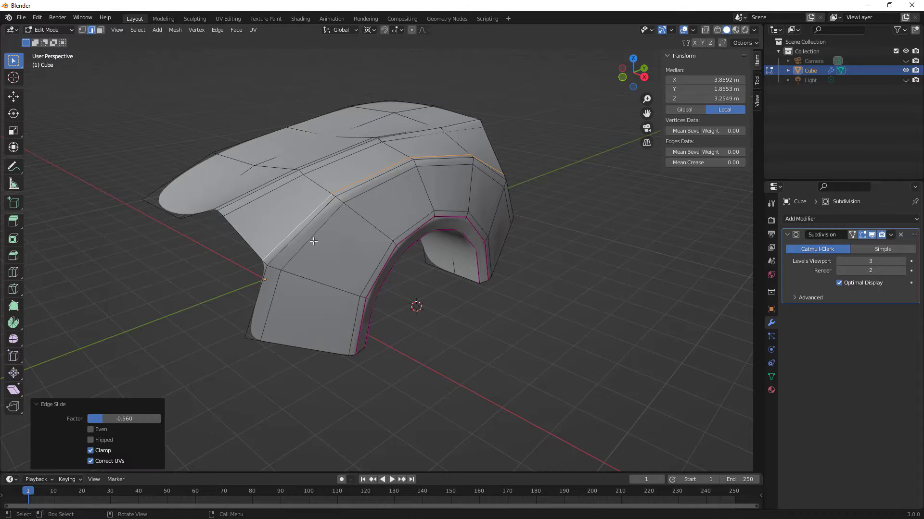
pyautogui.keyDown('alt'); pyautogui.click(271, 304); pyautogui.keyUp('alt')
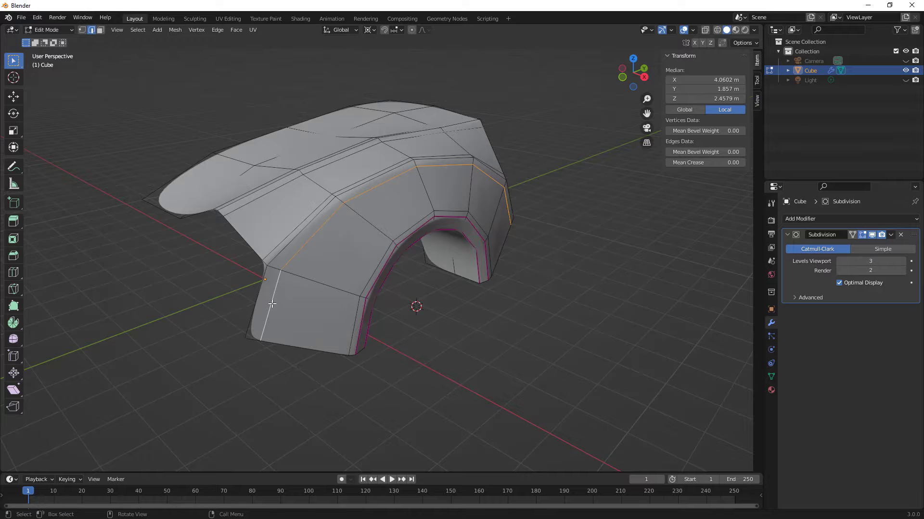
pyautogui.press('g')
pyautogui.press('g')
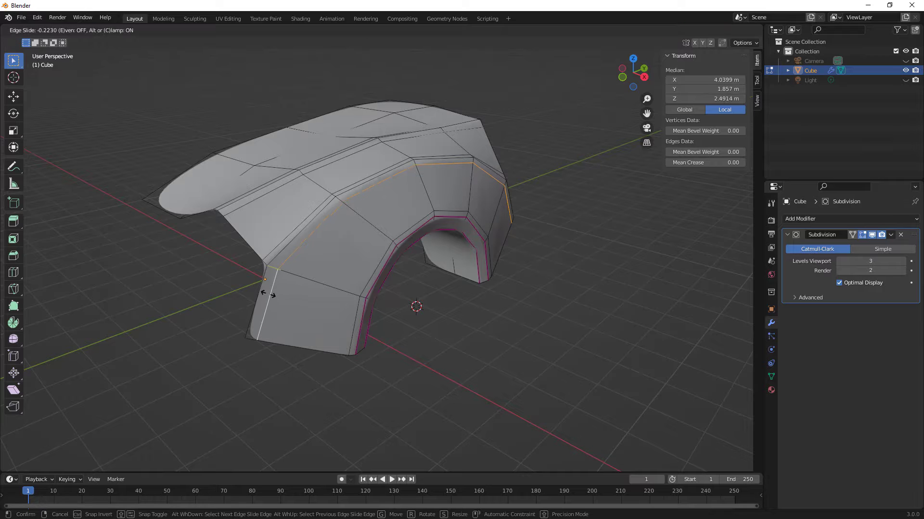
pyautogui.click(257, 289)
pyautogui.press('Tab')
pyautogui.moveTo(267, 294)
pyautogui.mouseDown(button='middle')
pyautogui.moveTo(342, 314)
pyautogui.moveTo(299, 315)
pyautogui.moveTo(342, 309)
pyautogui.moveTo(254, 282)
pyautogui.mouseUp(button='middle')
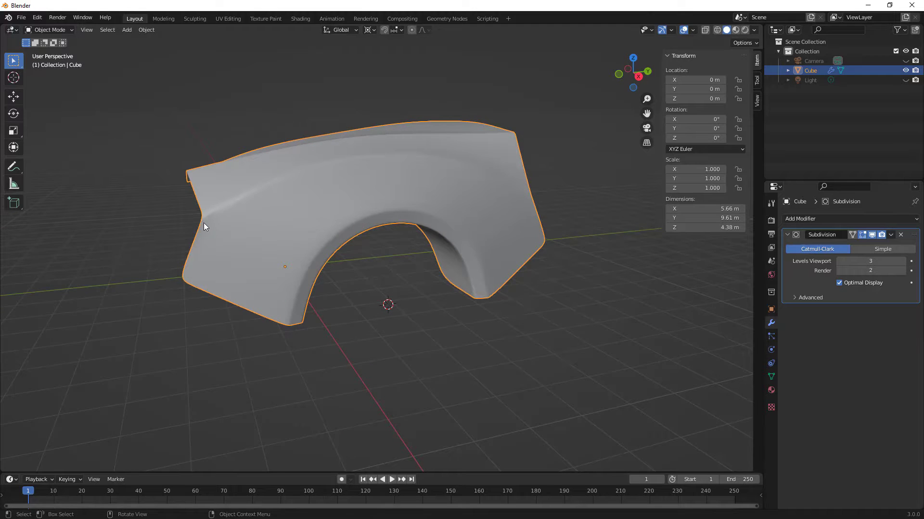
pyautogui.moveTo(238, 224); pyautogui.dragTo(351, 201, button='middle')
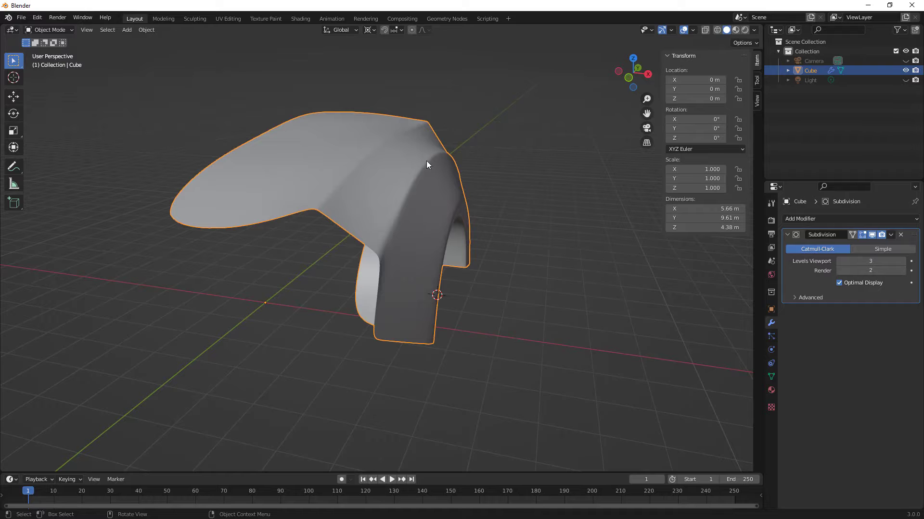
pyautogui.moveTo(421, 177)
pyautogui.mouseDown(button='middle')
pyautogui.moveTo(419, 191)
pyautogui.moveTo(433, 190)
pyautogui.moveTo(409, 187)
pyautogui.mouseUp(button='middle')
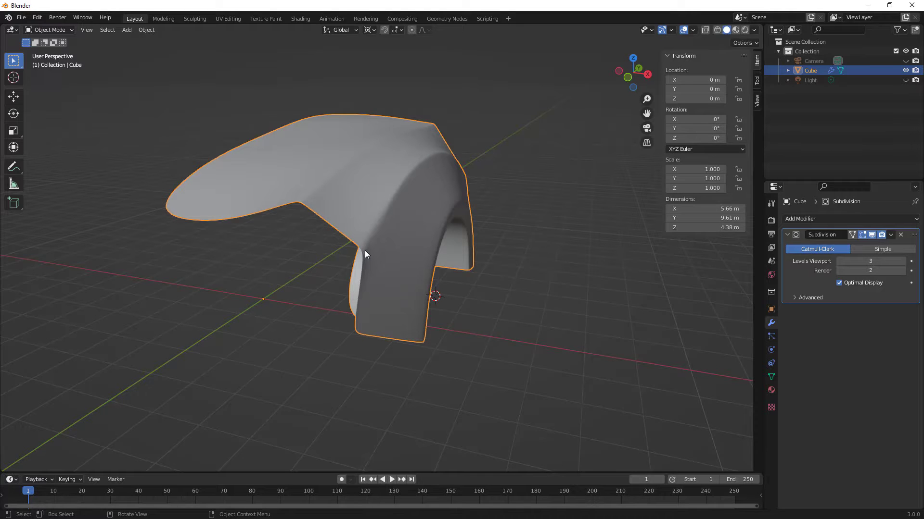
# Step: In vertex selection, slide the upper support loop's front end vertex about halfway up the boundary, away from the ridge
pyautogui.press('Tab')
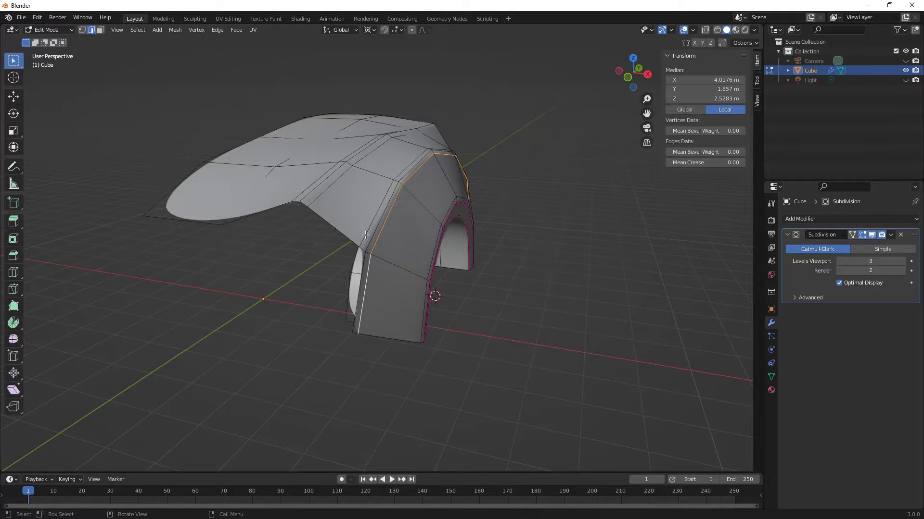
pyautogui.click(85, 30)
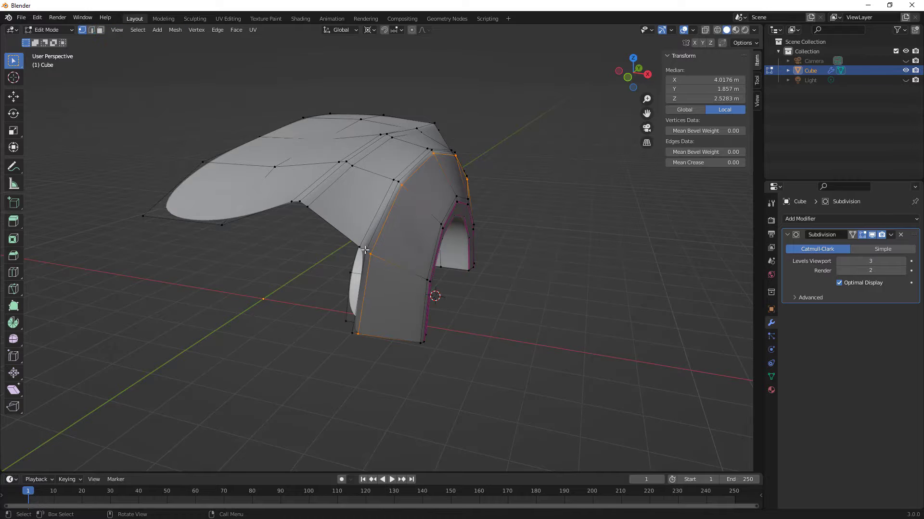
pyautogui.scroll(1, 365, 249)
pyautogui.click(352, 243)
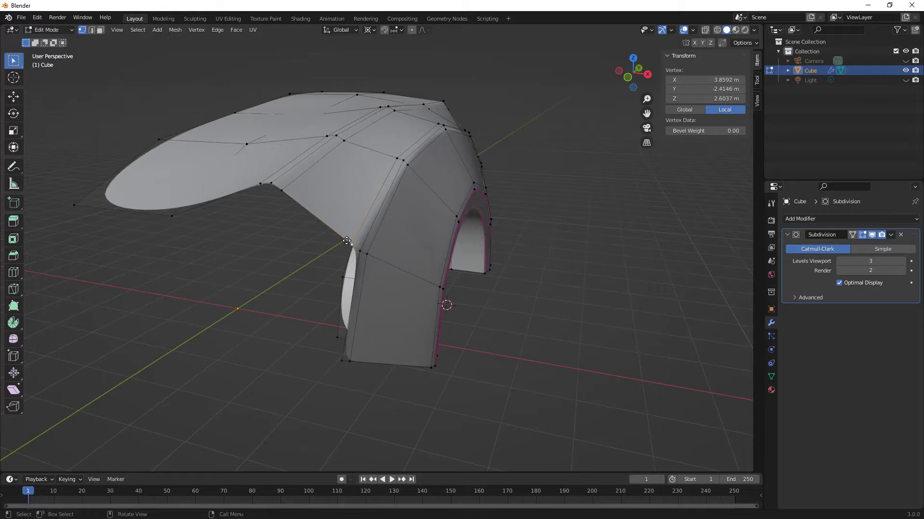
pyautogui.hotkey('shift', 'v')
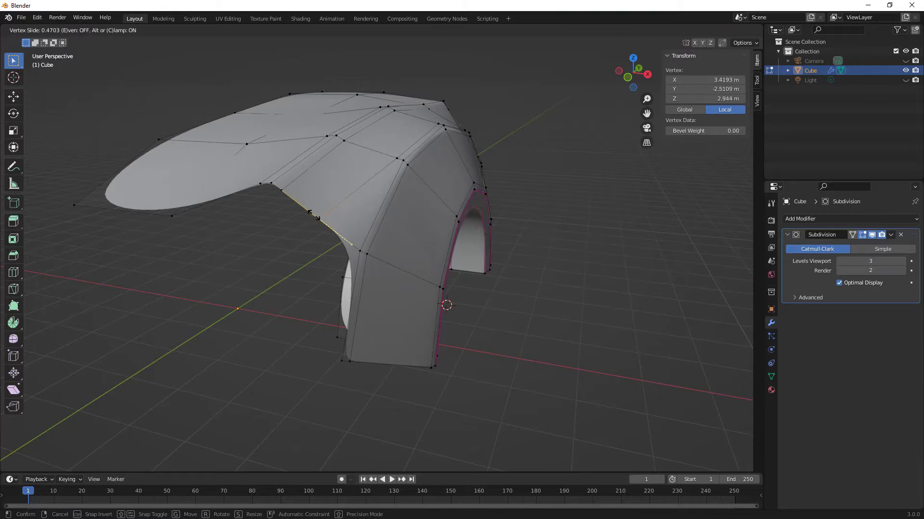
pyautogui.click(317, 216)
# Step: Slide the lower support loop's two front vertices toward the arch by about 0.14 and 0.27, and check the softened ridge end in Object Mode
pyautogui.click(367, 254)
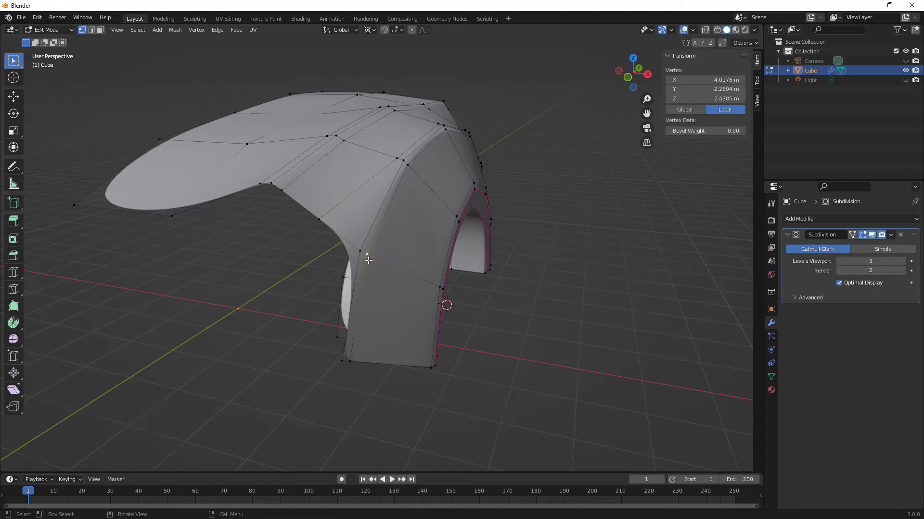
pyautogui.hotkey('shift', 'v')
pyautogui.click(384, 284)
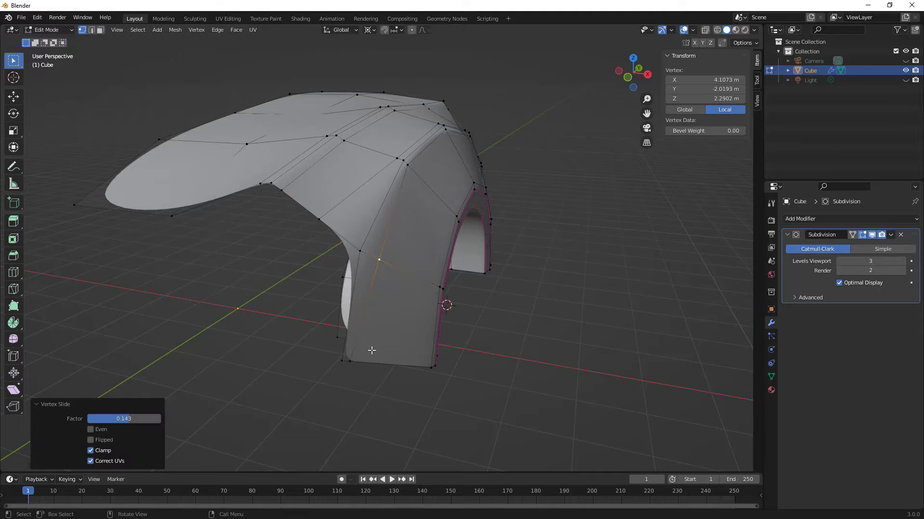
pyautogui.click(350, 362)
pyautogui.hotkey('shift', 'v')
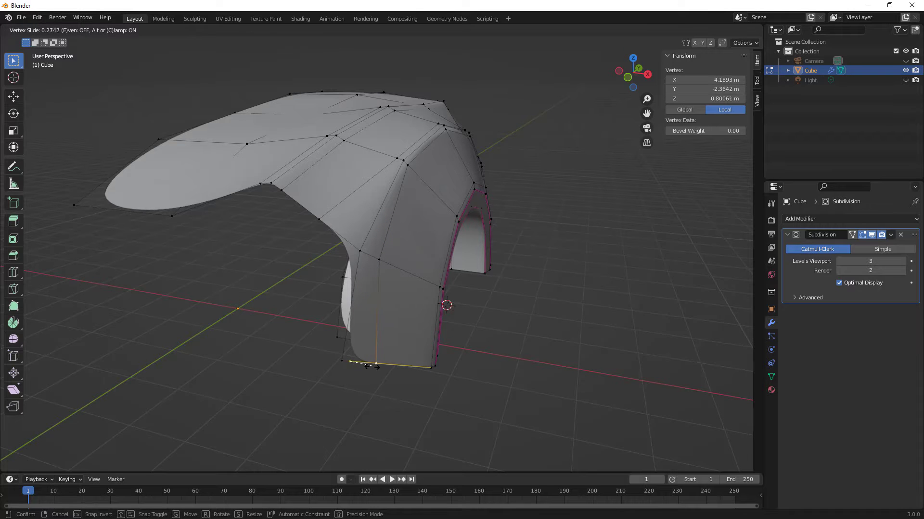
pyautogui.click(373, 369)
pyautogui.press('Tab')
pyautogui.moveTo(427, 230); pyautogui.dragTo(286, 155, button='middle')
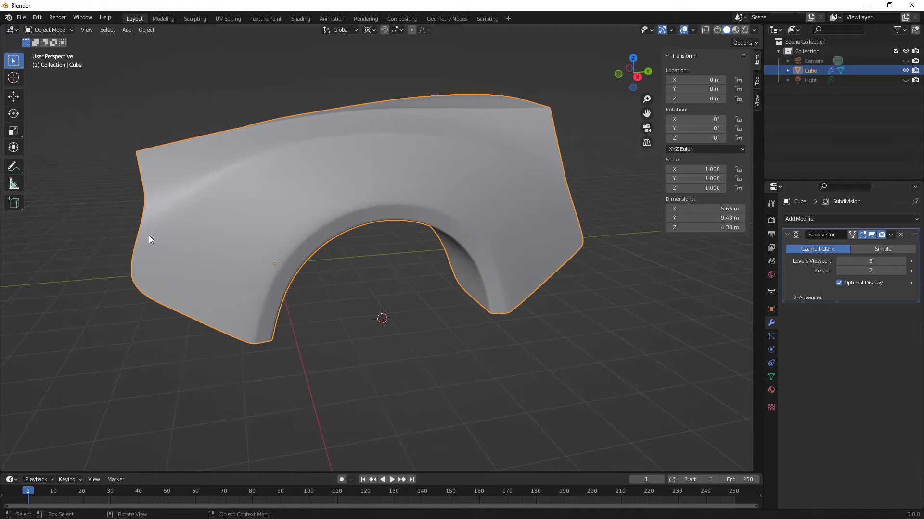
pyautogui.moveTo(149, 235); pyautogui.dragTo(214, 235, button='middle')
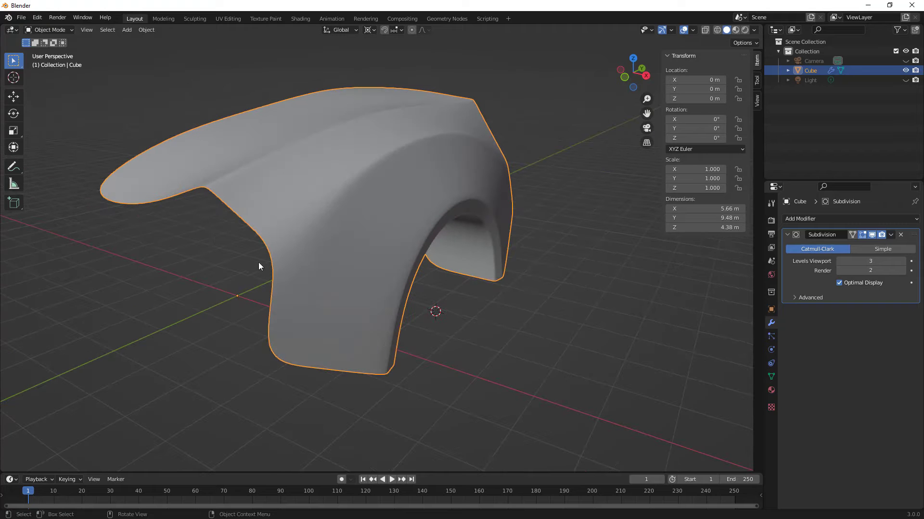
pyautogui.moveTo(324, 276); pyautogui.dragTo(448, 279, button='middle')
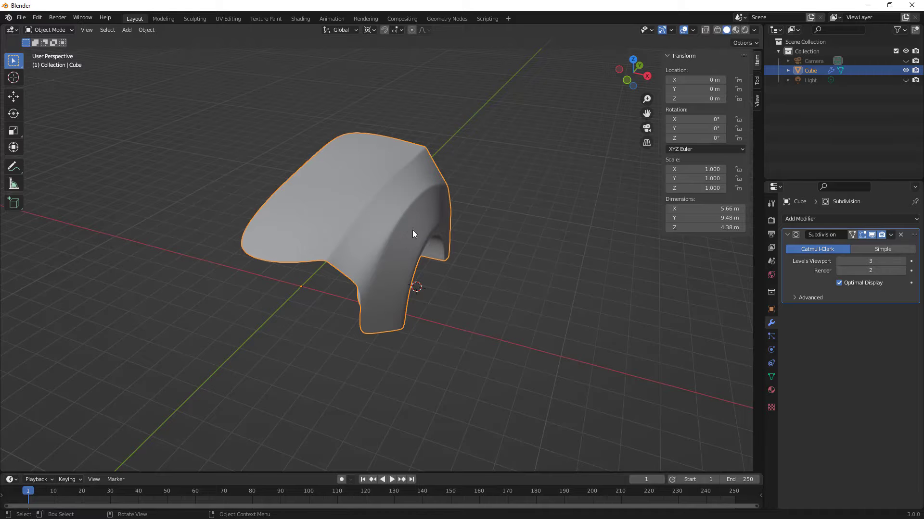
pyautogui.moveTo(414, 246); pyautogui.dragTo(384, 239, button='middle')
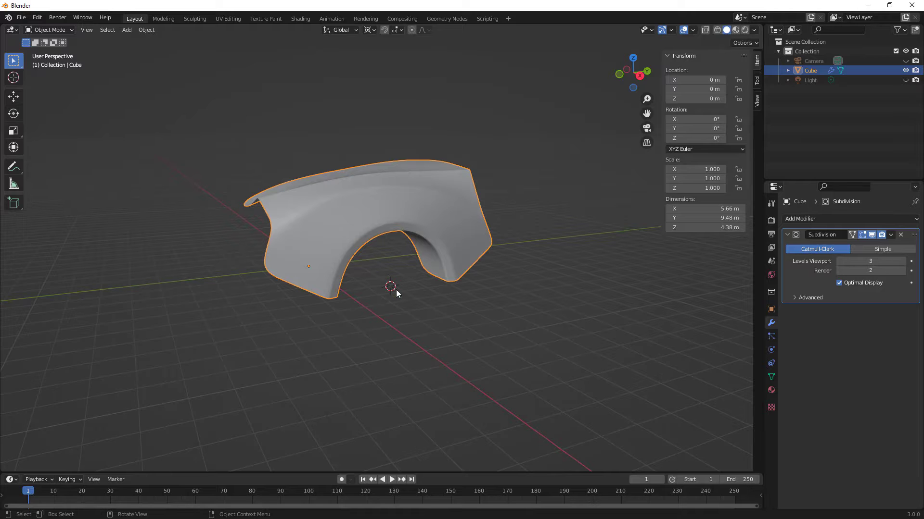
pyautogui.moveTo(387, 273); pyautogui.dragTo(417, 278, button='middle')
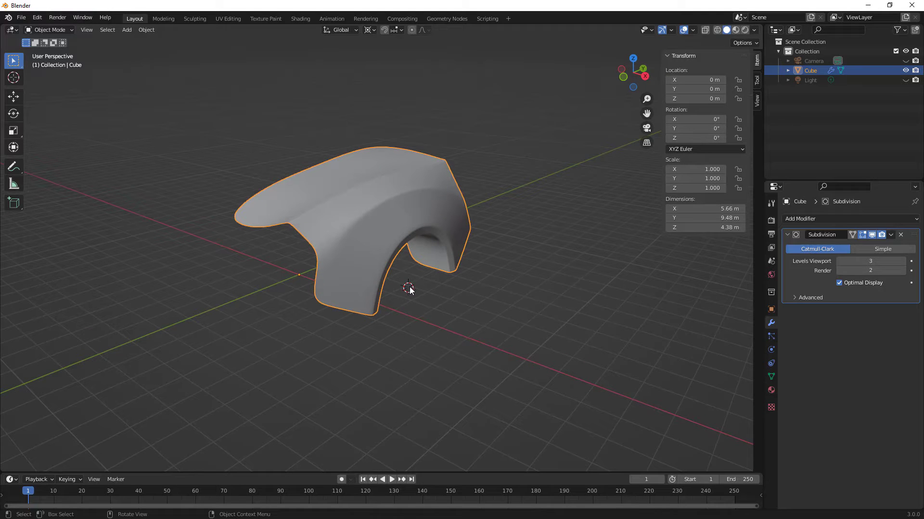
# Step: Set the transform pivot point to Bounding Box Center
pyautogui.click(372, 30)
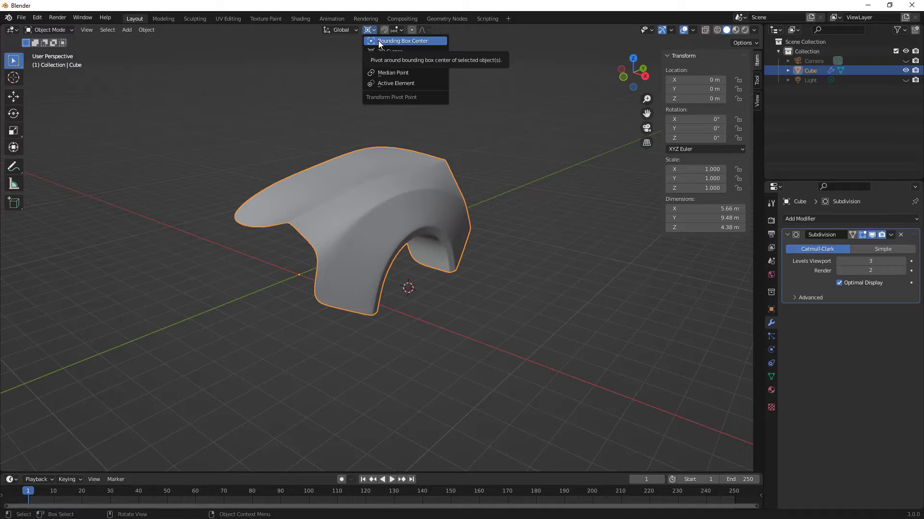
pyautogui.click(379, 42)
pyautogui.moveTo(443, 232); pyautogui.dragTo(417, 232, button='middle')
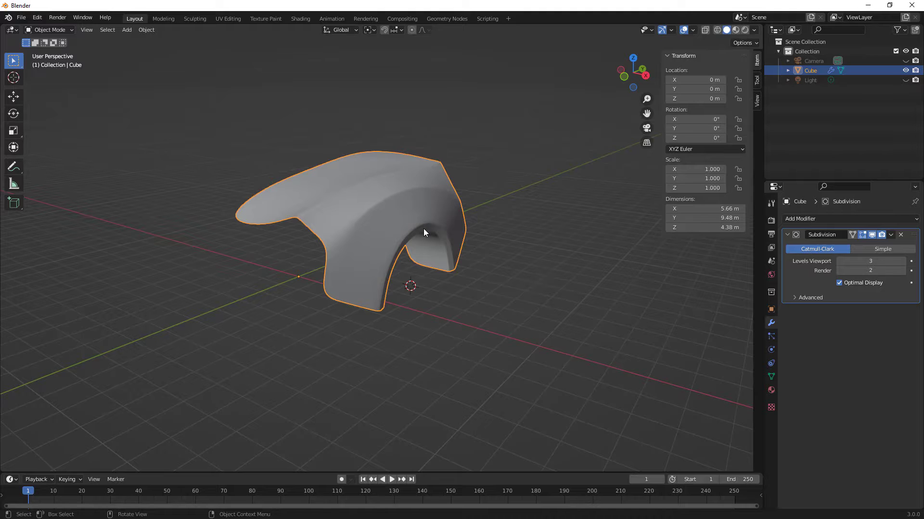
# Step: Move the edge loop just outside the creased wheel-arch rim by about -0.08 m along X, and inspect the arch lip in Object Mode
pyautogui.press('Tab')
pyautogui.scroll(1, 395, 274)
pyautogui.scroll(2, 395, 273)
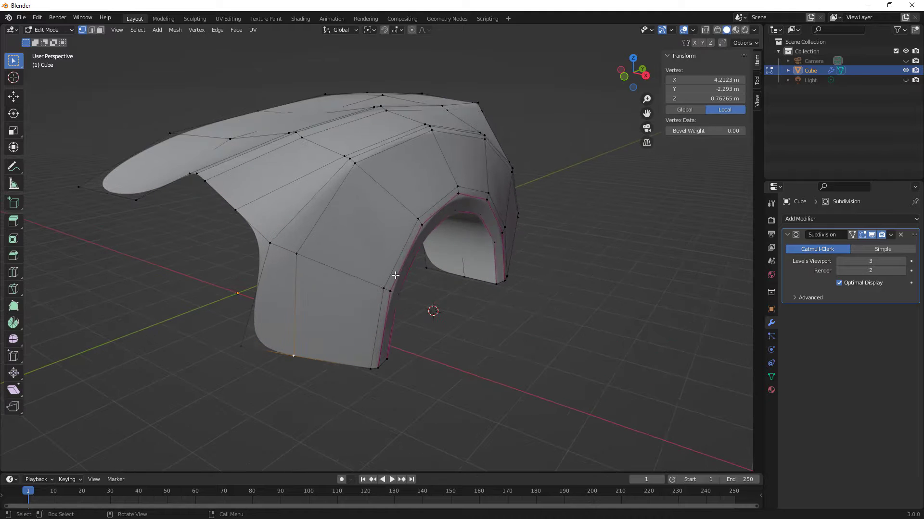
pyautogui.click(92, 30)
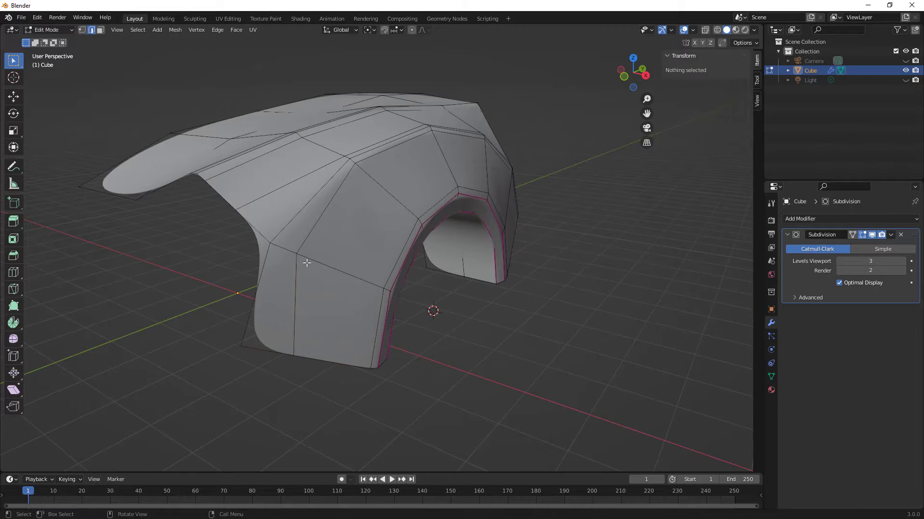
pyautogui.keyDown('alt'); pyautogui.click(372, 354); pyautogui.keyUp('alt')
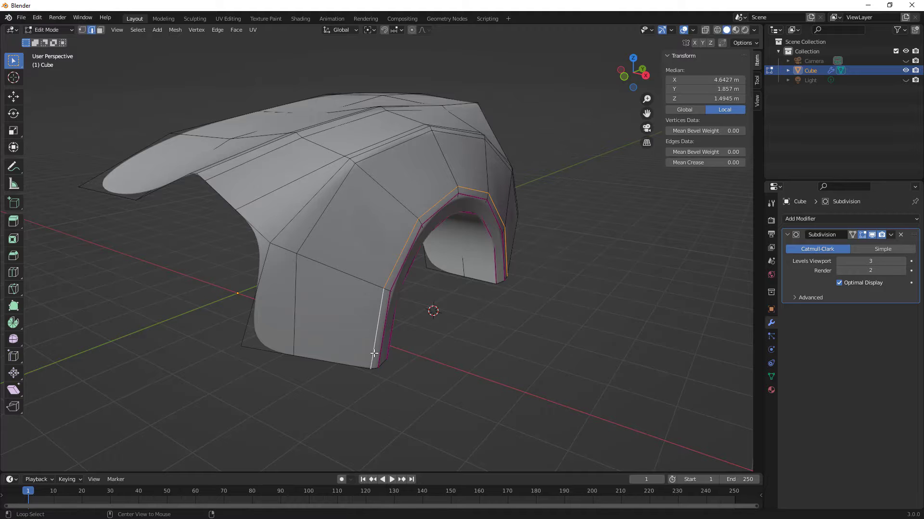
pyautogui.click(624, 77)
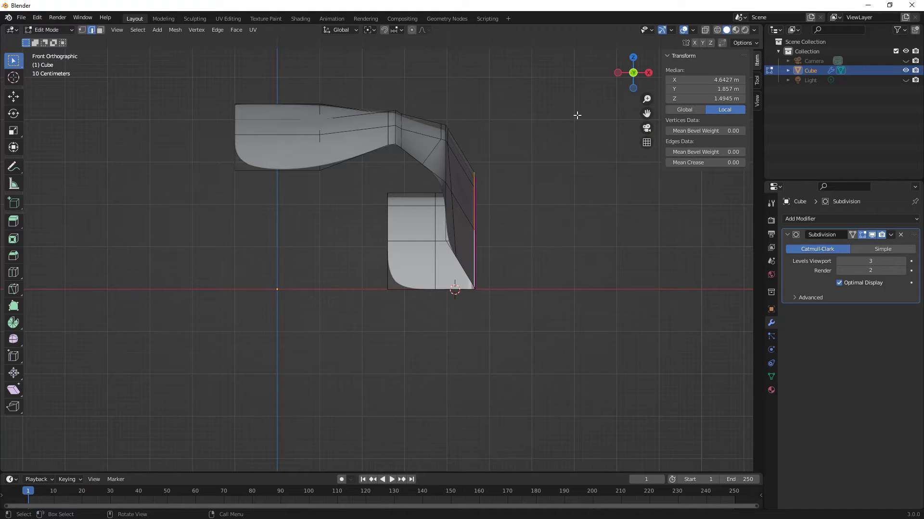
pyautogui.press('g')
pyautogui.press('x')
pyautogui.click(485, 189)
pyautogui.moveTo(486, 190); pyautogui.dragTo(436, 230, button='middle')
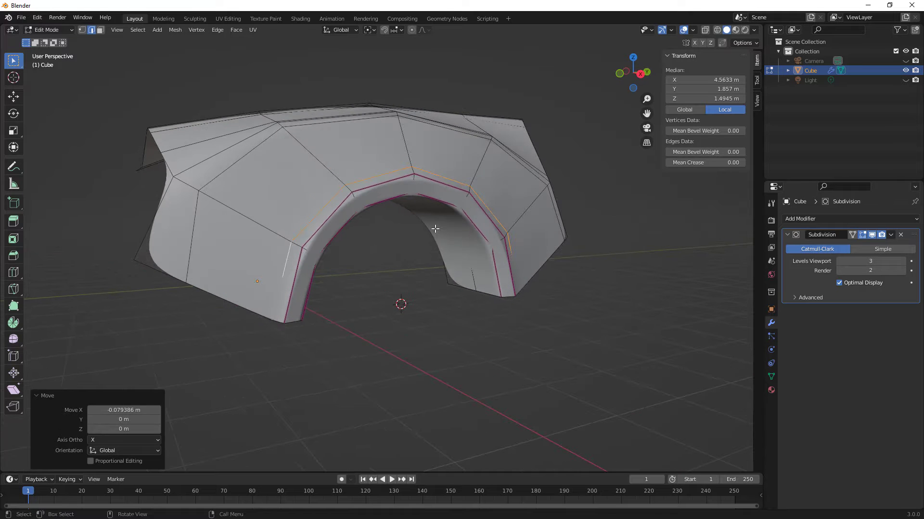
pyautogui.press('Tab')
pyautogui.moveTo(446, 275); pyautogui.dragTo(427, 302, button='middle')
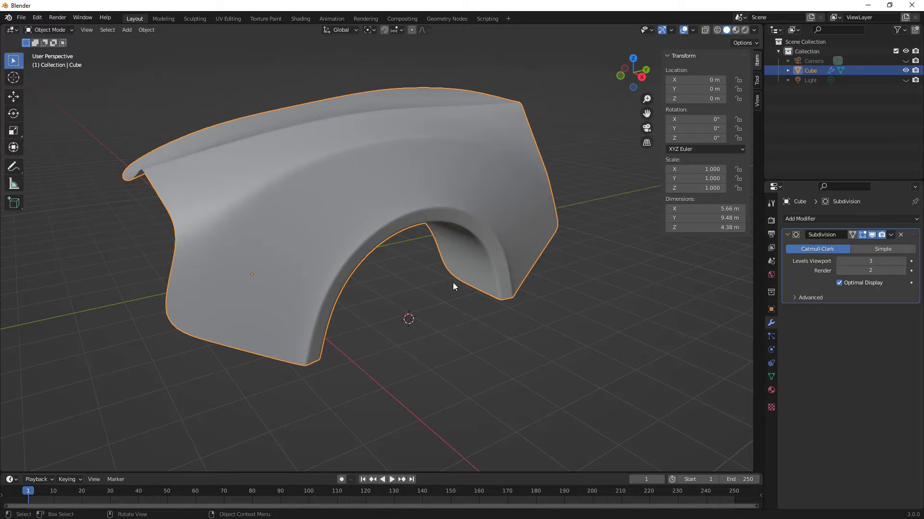
pyautogui.moveTo(268, 226); pyautogui.dragTo(289, 255, button='middle')
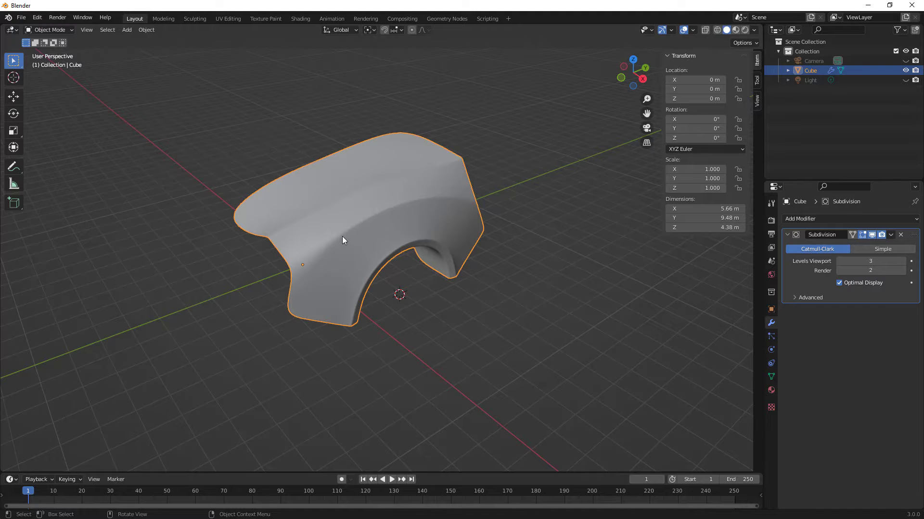
# Step: Duplicate the body object in Object Mode and place the copy about 12.65 m along Y
pyautogui.hotkey('shift', 'd')
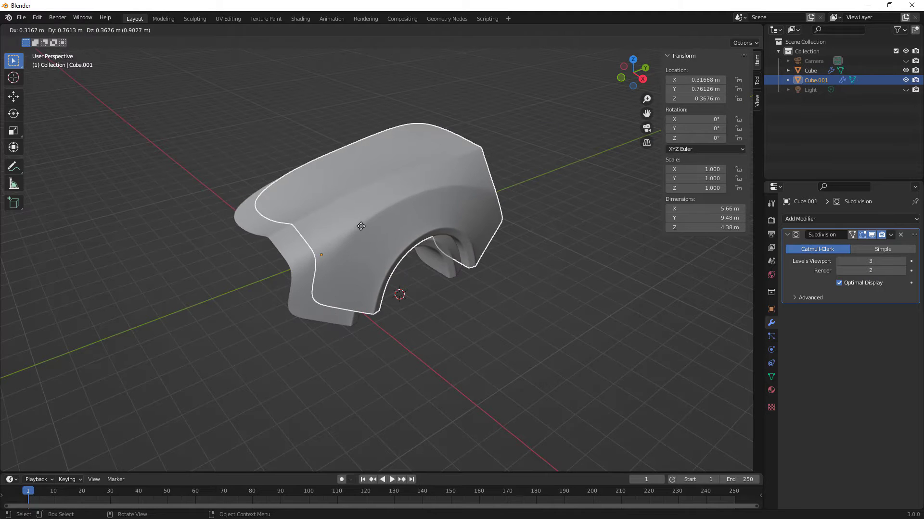
pyautogui.press('y')
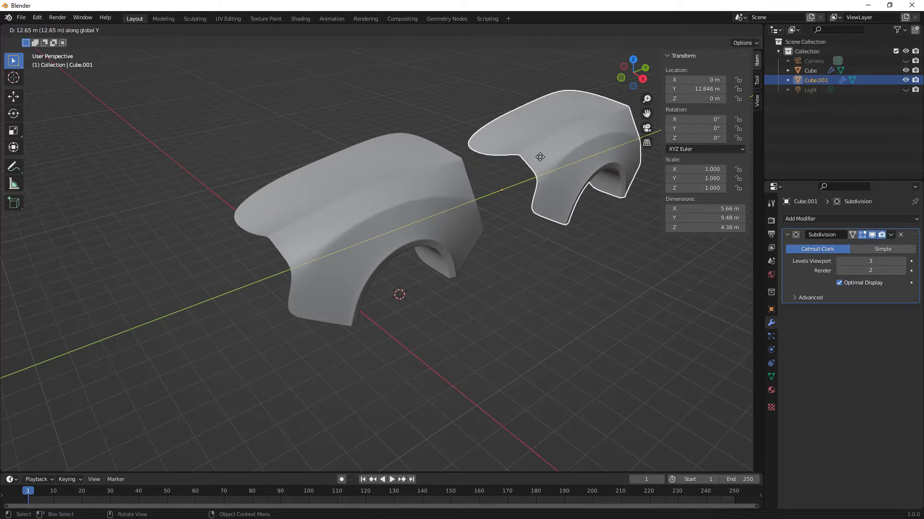
pyautogui.click(540, 157)
pyautogui.moveTo(508, 221); pyautogui.dragTo(368, 201, button='middle')
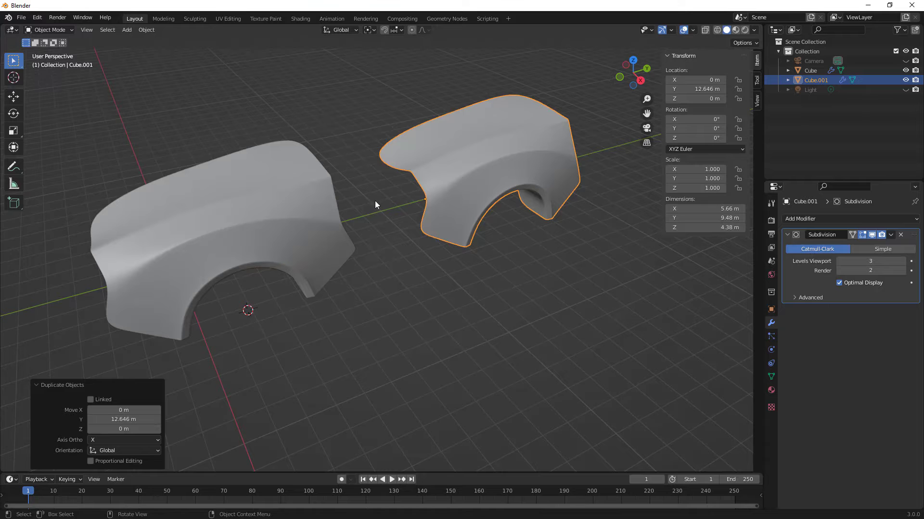
# Step: Enter Edit Mode on the duplicate and then on the original to compare them as separate objects
pyautogui.press('Tab')
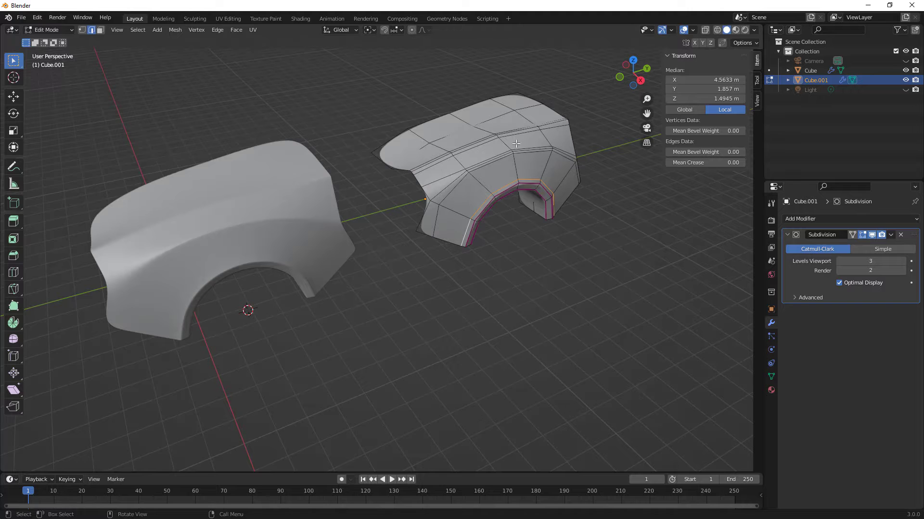
pyautogui.press('Tab')
pyautogui.click(258, 210)
pyautogui.press('Tab')
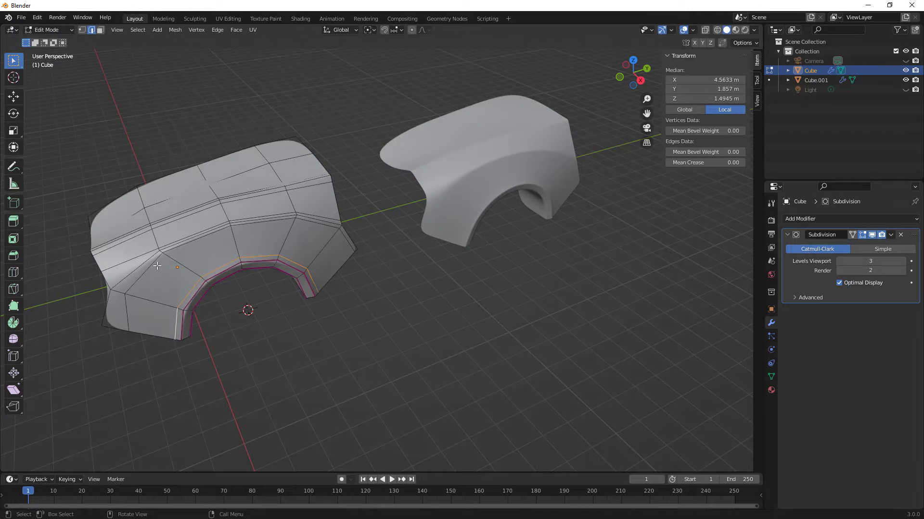
pyautogui.press('Tab')
# Step: In the original object's Edit Mode, duplicate the entire mesh and place the copy about -10.18 m along Y
pyautogui.moveTo(343, 209); pyautogui.dragTo(371, 196, button='middle')
pyautogui.press('Tab')
pyautogui.moveTo(281, 227); pyautogui.dragTo(368, 190, button='middle')
pyautogui.press('a')
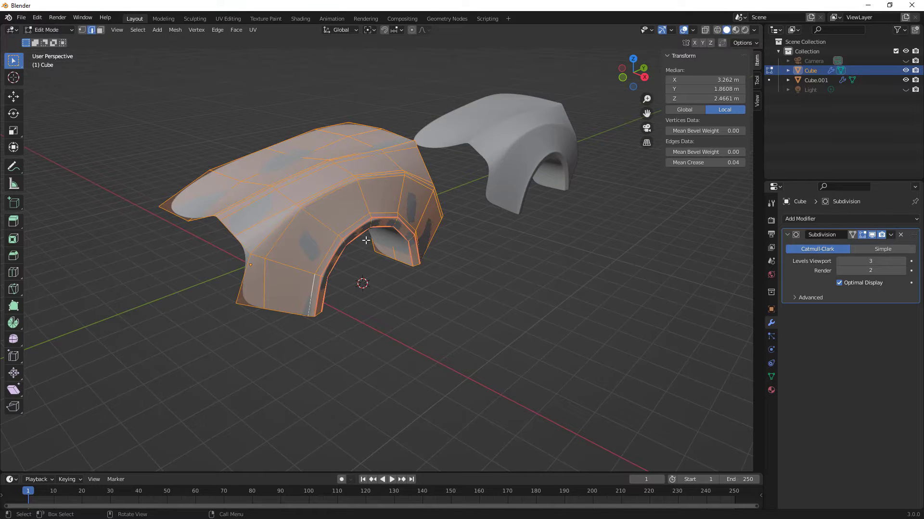
pyautogui.press('g')
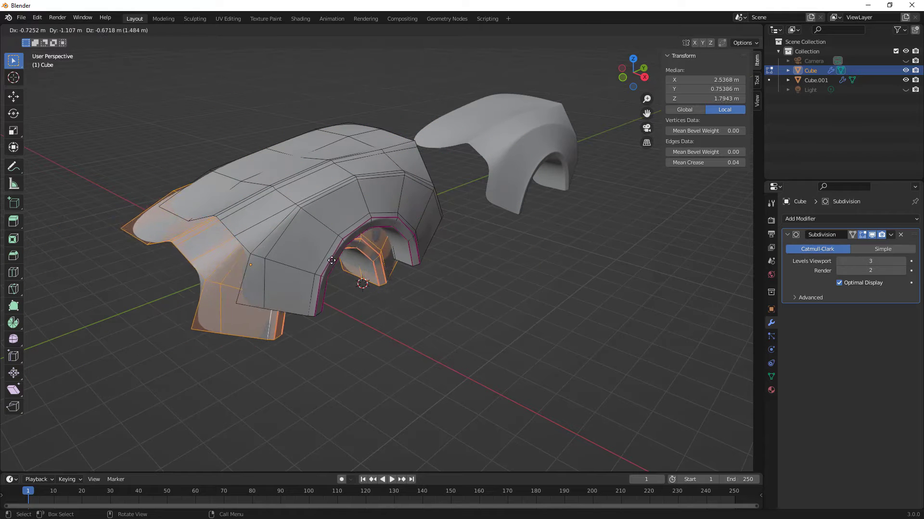
pyautogui.press('y')
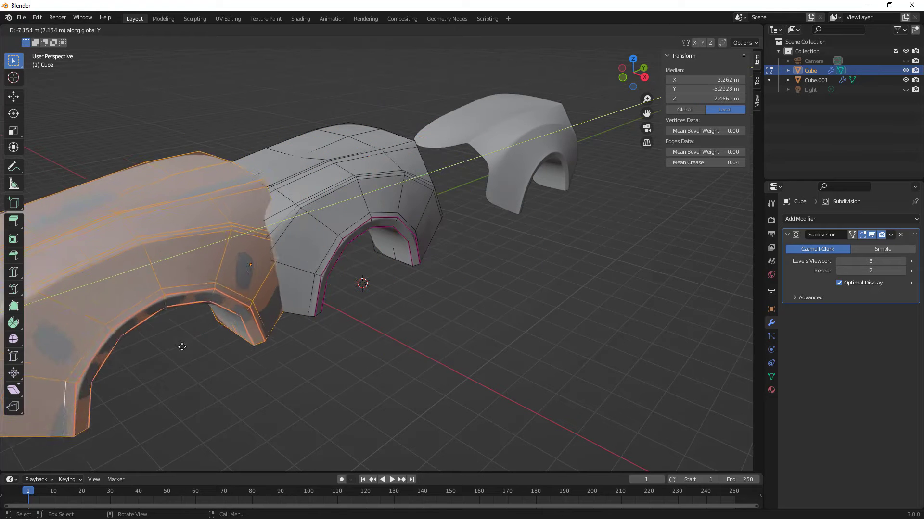
pyautogui.click(58, 383)
pyautogui.scroll(-5, 392, 315)
pyautogui.moveTo(392, 315); pyautogui.dragTo(332, 247, button='middle')
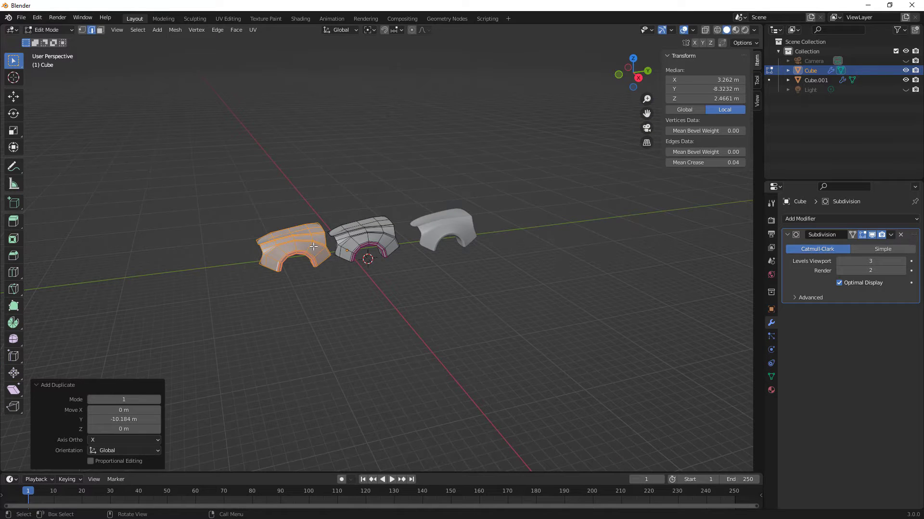
# Step: Separate the selected duplicated mesh from the original into its own object
pyautogui.press('p')
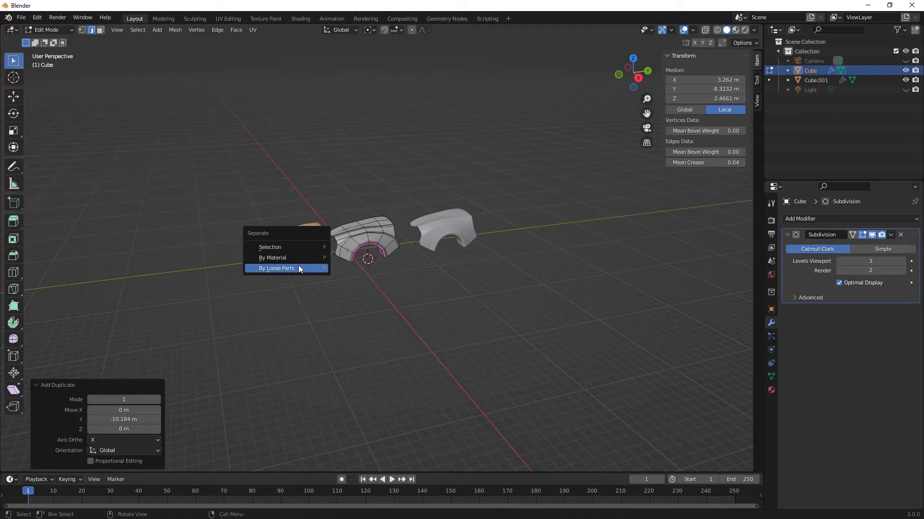
pyautogui.click(297, 247)
pyautogui.scroll(1, 310, 239)
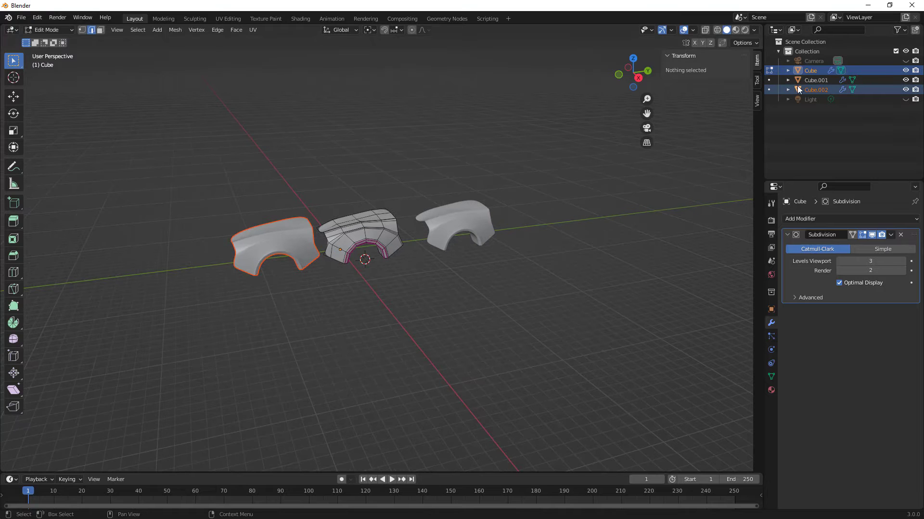
pyautogui.click(176, 30)
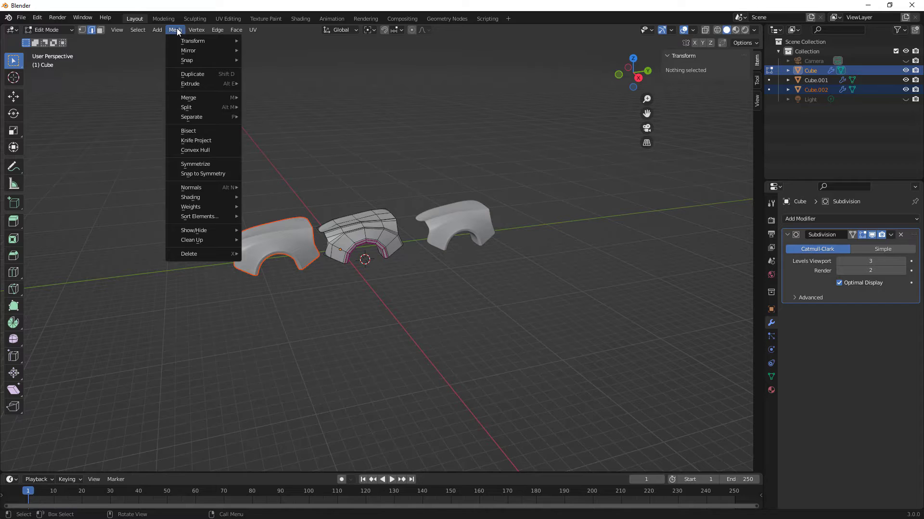
pyautogui.moveTo(212, 117)
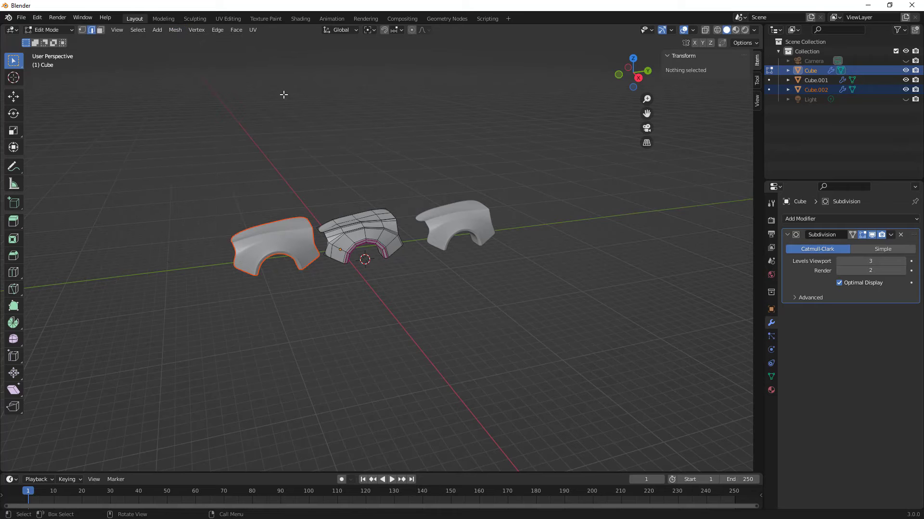
pyautogui.scroll(3, 316, 241)
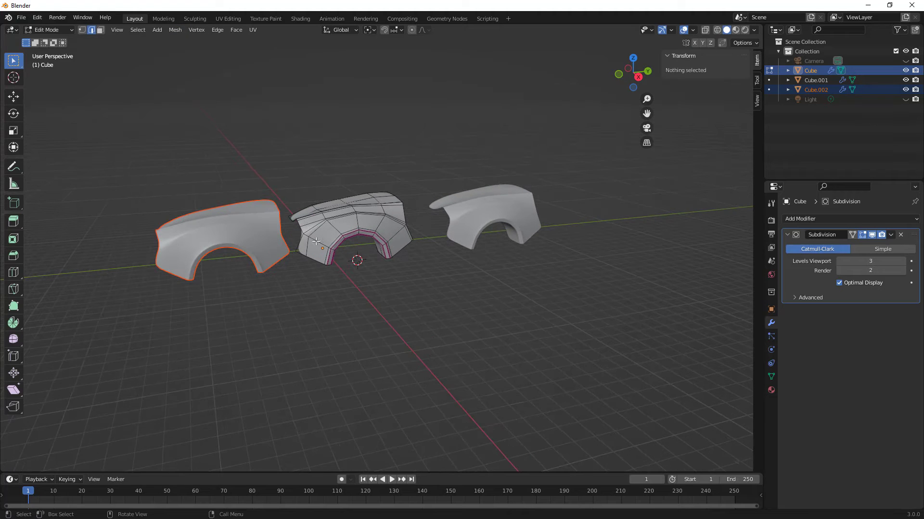
pyautogui.moveTo(274, 232); pyautogui.dragTo(282, 236, button='middle')
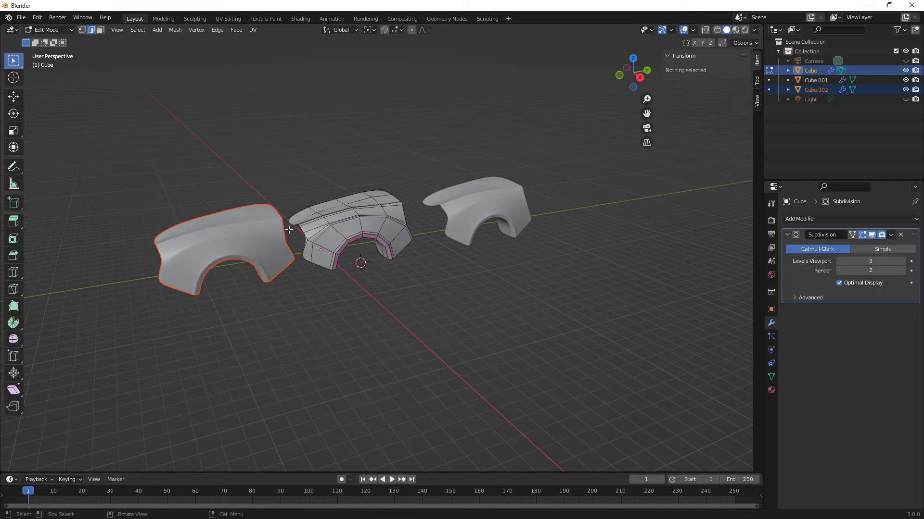
# Step: Enter Edit Mode on the separated copy and dissolve the support edge loop just above its lower ridge
pyautogui.press('Tab')
pyautogui.click(309, 189)
pyautogui.moveTo(309, 192); pyautogui.dragTo(256, 231, button='middle')
pyautogui.click(253, 233)
pyautogui.press('Tab')
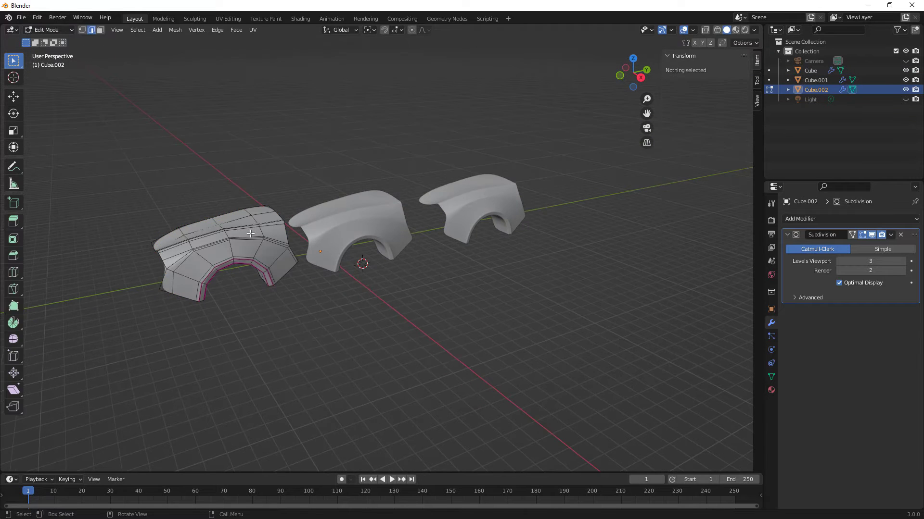
pyautogui.scroll(2, 179, 263)
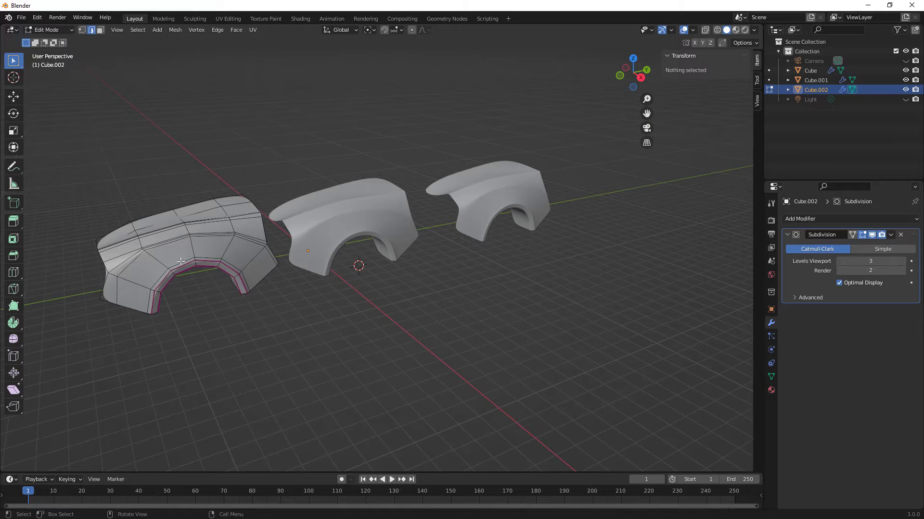
pyautogui.keyDown('alt'); pyautogui.click(122, 255); pyautogui.keyUp('alt')
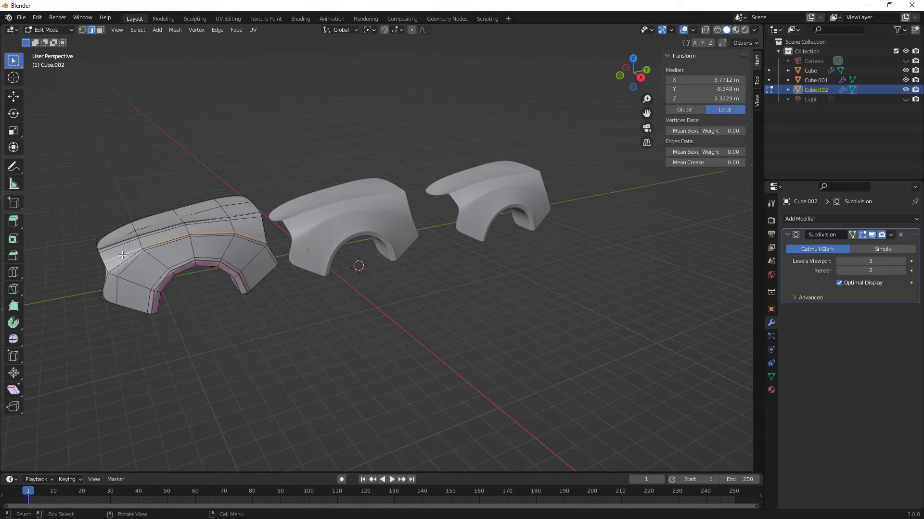
pyautogui.press('x')
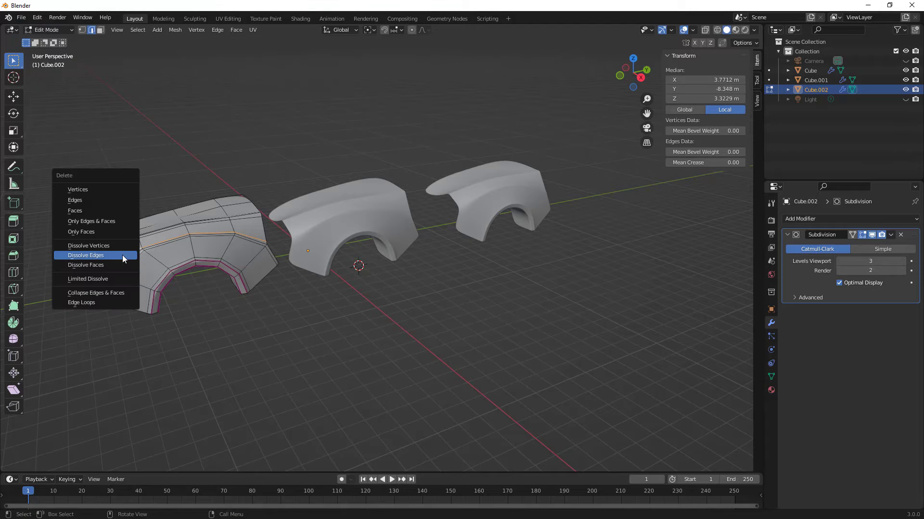
pyautogui.click(122, 255)
pyautogui.moveTo(122, 255); pyautogui.dragTo(138, 258, button='middle')
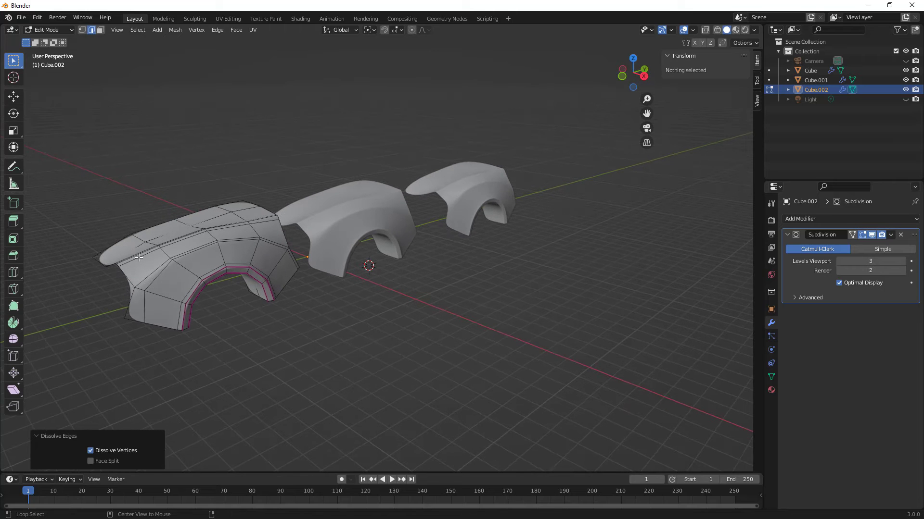
# Step: Dissolve the support loop beside the separated copy's upper ridge, and compare the copies' ridges in Object Mode
pyautogui.keyDown('alt'); pyautogui.click(139, 258); pyautogui.keyUp('alt')
pyautogui.press('x')
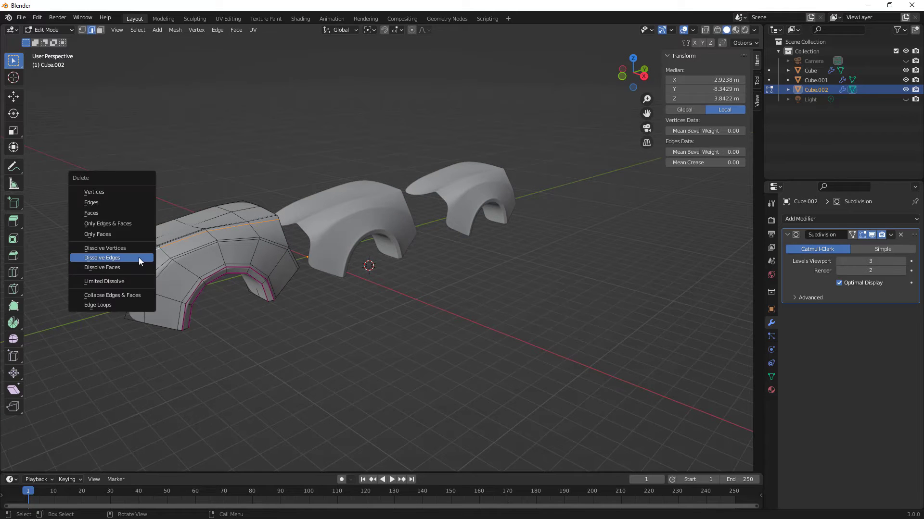
pyautogui.click(139, 258)
pyautogui.press('Tab')
pyautogui.moveTo(193, 257); pyautogui.dragTo(145, 264, button='middle')
pyautogui.moveTo(342, 210); pyautogui.dragTo(319, 226, button='middle')
# Step: On the duplicate placed along positive Y, edge-slide the support loop above the upper ridge away from it by a factor of 0.323
pyautogui.click(521, 238)
pyautogui.press('Tab')
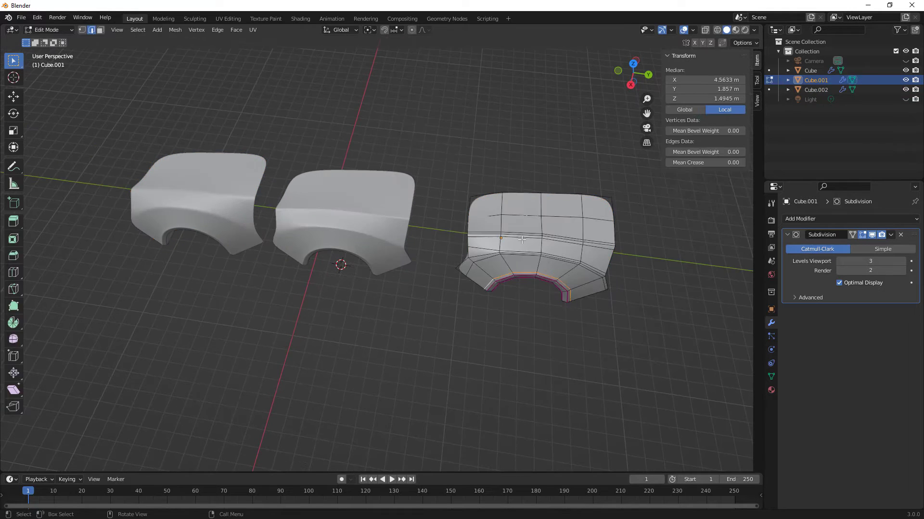
pyautogui.keyDown('alt'); pyautogui.click(484, 232); pyautogui.keyUp('alt')
pyautogui.press('g')
pyautogui.press('g')
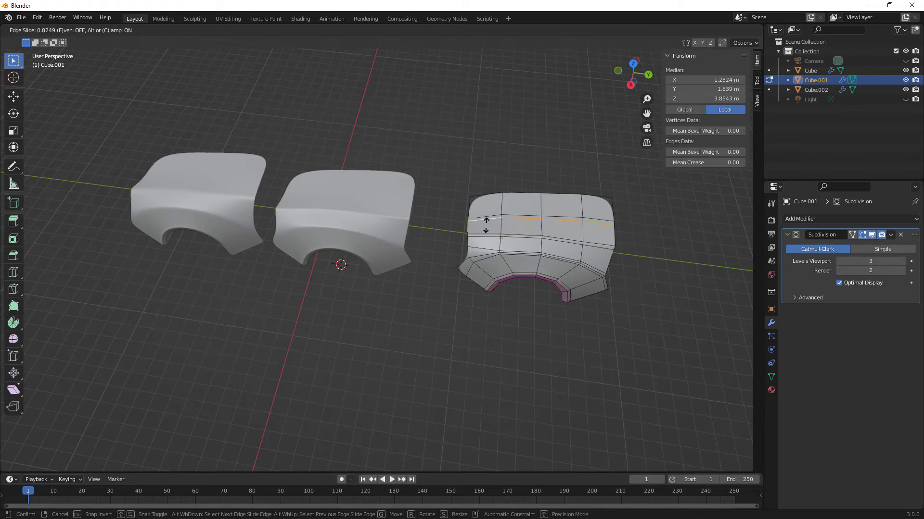
pyautogui.click(485, 235)
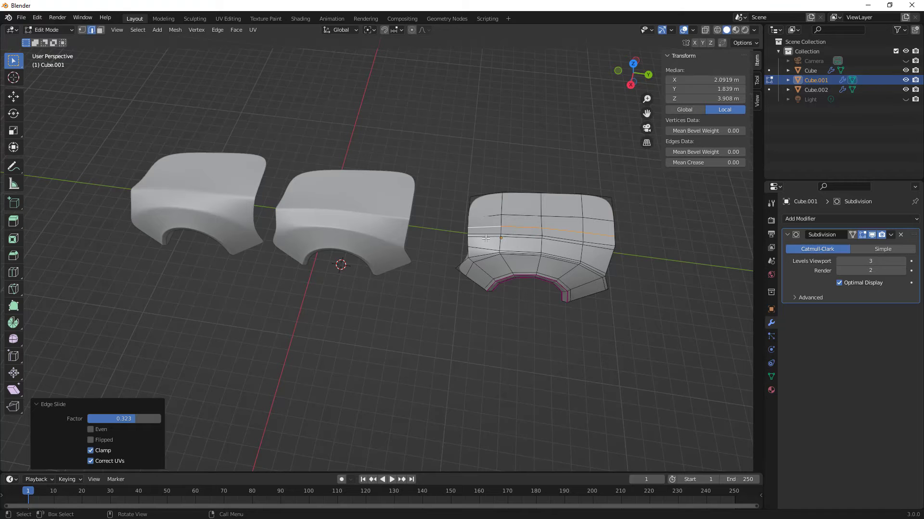
# Step: Edge-slide the support loop below the upper ridge away from it by about 0.06, and inspect the softened ridge in Object Mode
pyautogui.press('g')
pyautogui.press('g')
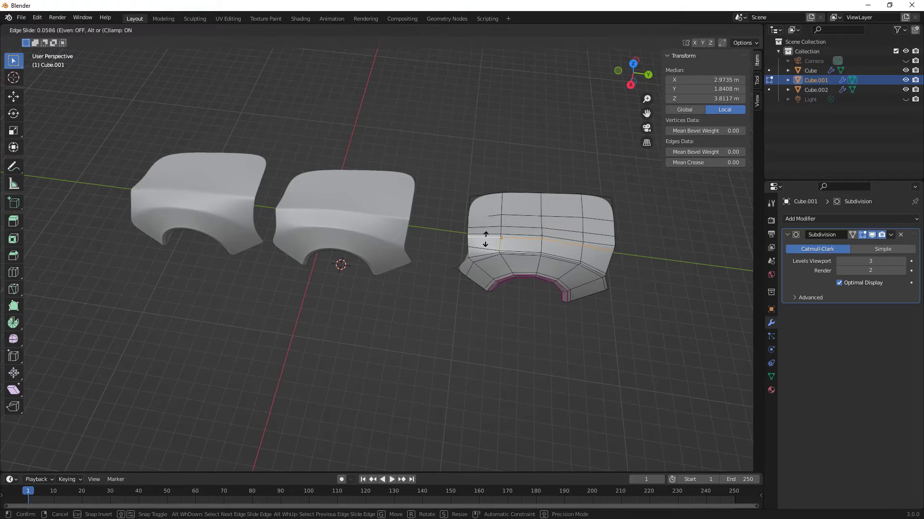
pyautogui.click(485, 239)
pyautogui.press('Tab')
pyautogui.moveTo(505, 281); pyautogui.dragTo(581, 311, button='middle')
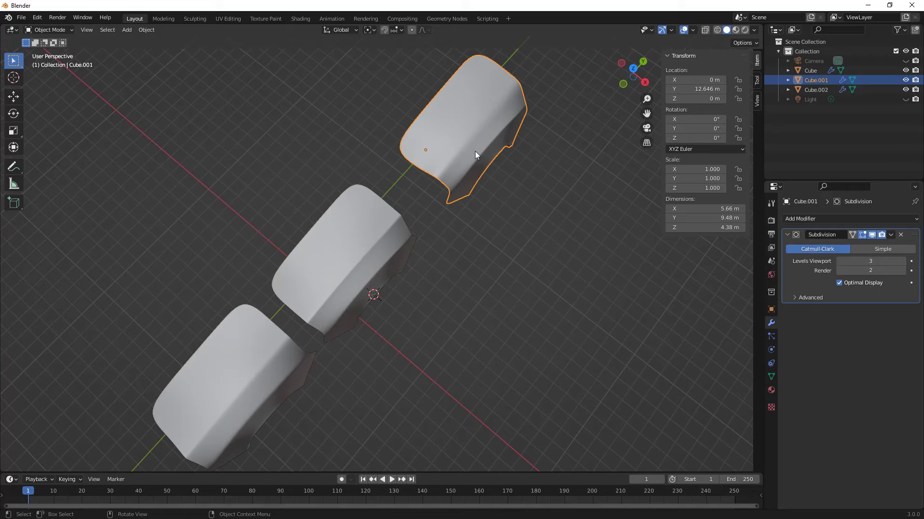
# Step: Move the softened duplicate along Y to about 10.66 m, closer to the other two copies, deselect it, and compare the ridges of all three
pyautogui.click(633, 68)
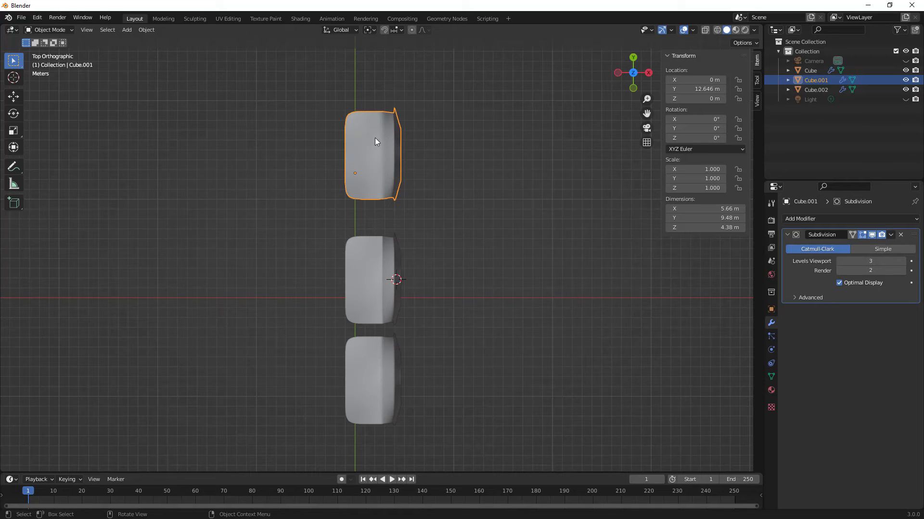
pyautogui.moveTo(432, 278); pyautogui.dragTo(344, 195, button='middle')
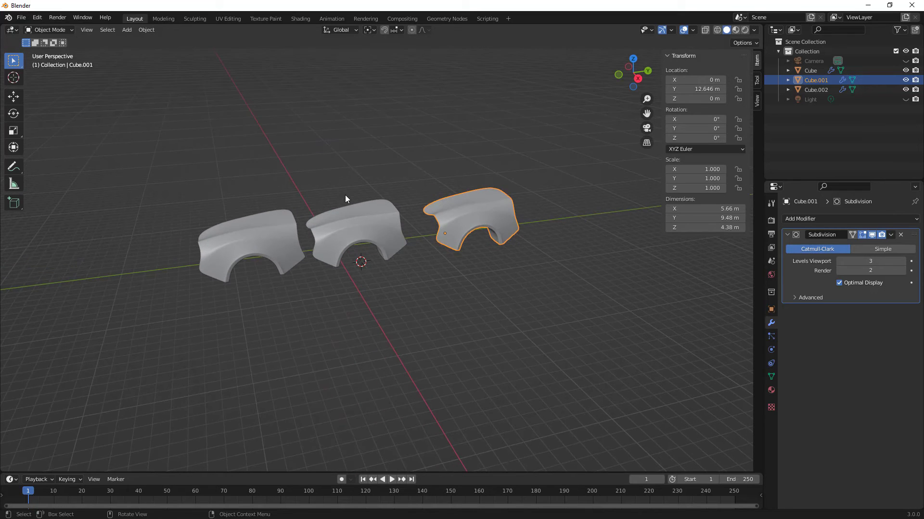
pyautogui.press('g')
pyautogui.press('y')
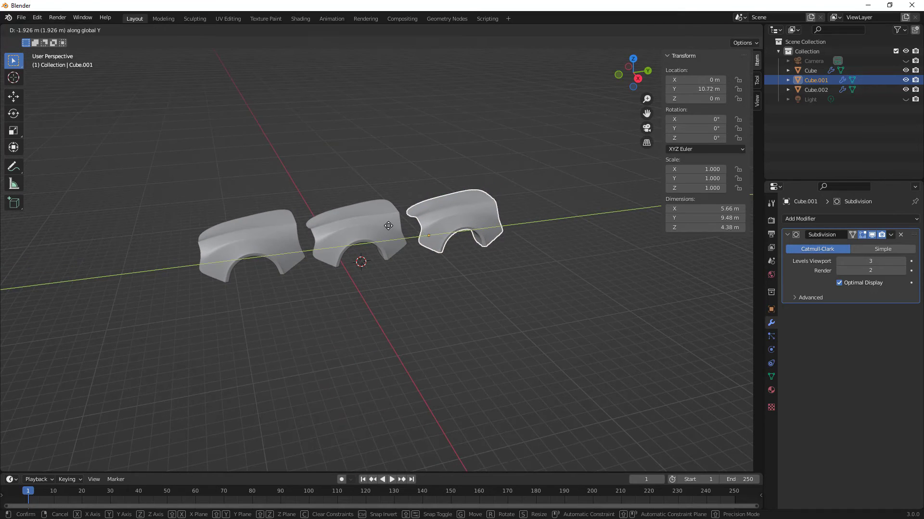
pyautogui.click(389, 278)
pyautogui.moveTo(389, 279); pyautogui.dragTo(421, 279, button='middle')
pyautogui.click(401, 285)
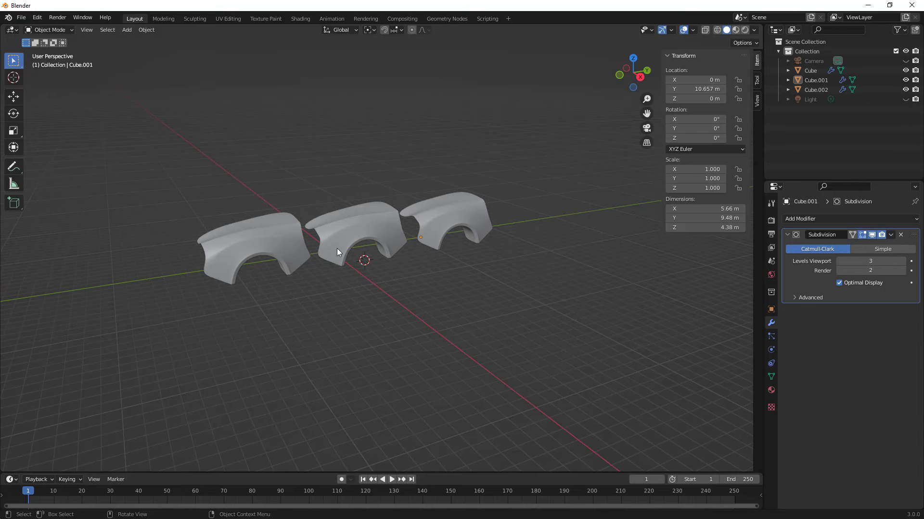
pyautogui.scroll(2, 336, 248)
pyautogui.moveTo(336, 248); pyautogui.dragTo(367, 240, button='middle')
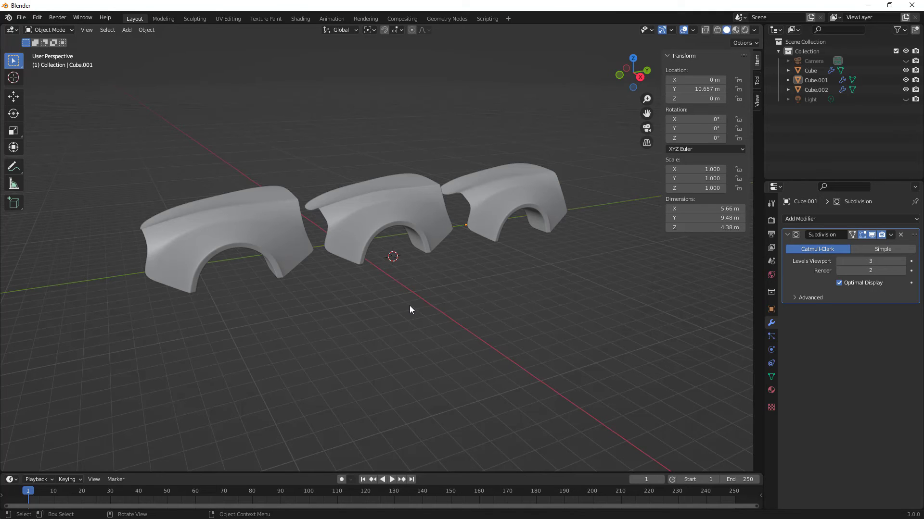
pyautogui.moveTo(381, 293); pyautogui.dragTo(378, 330, button='middle')
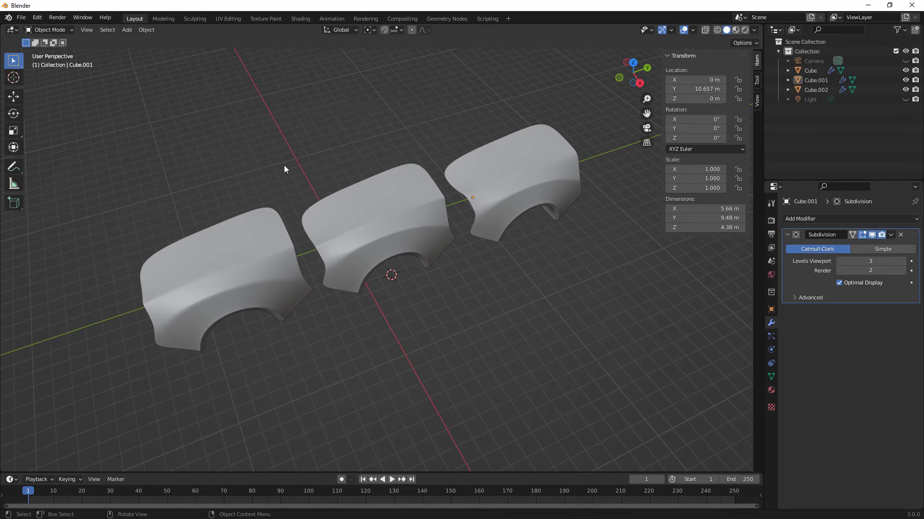